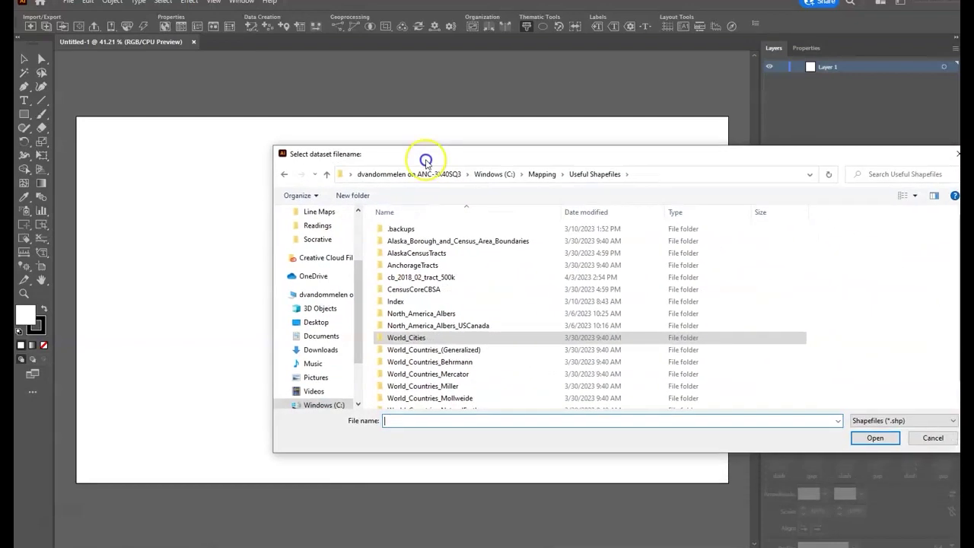
- Import the cb_2018_02_tract_500k shapefile from the folder of the same name with its default import options
{"action": "left_click", "coordinate": [474, 82]}
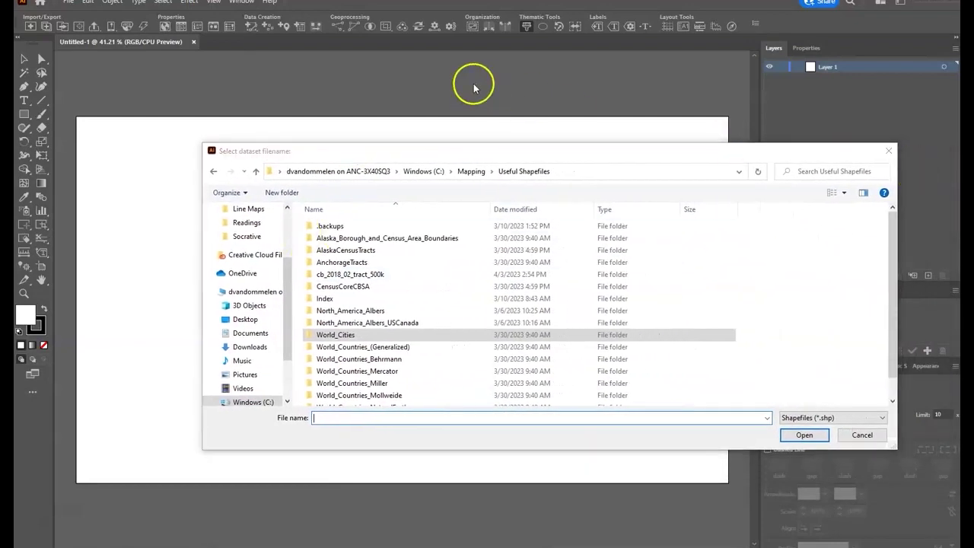
{"action": "left_click", "coordinate": [338, 276]}
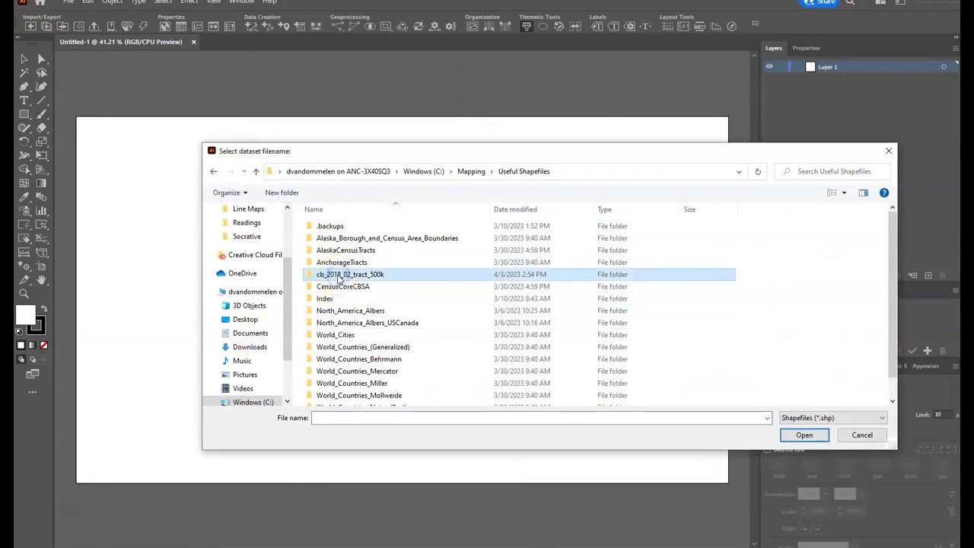
{"action": "left_click", "coordinate": [806, 435]}
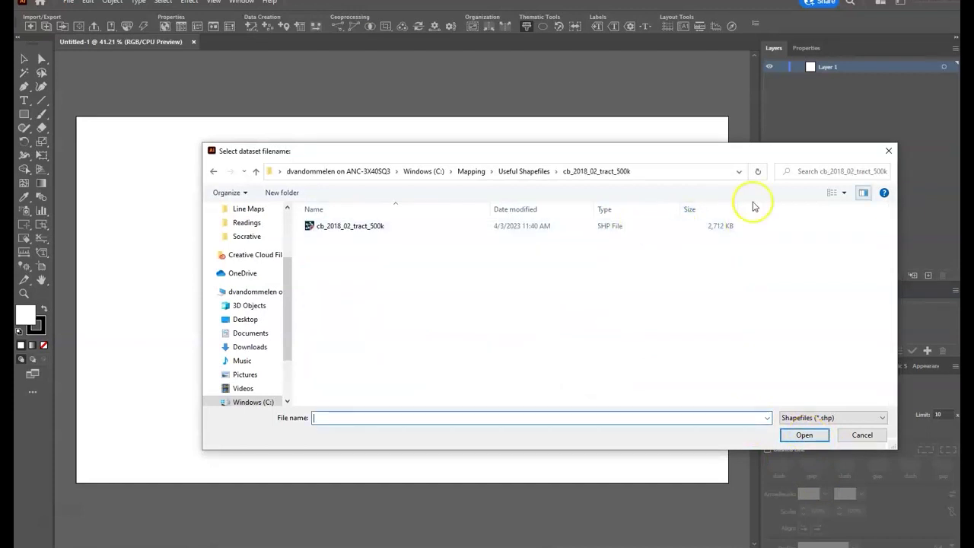
{"action": "left_click", "coordinate": [332, 232]}
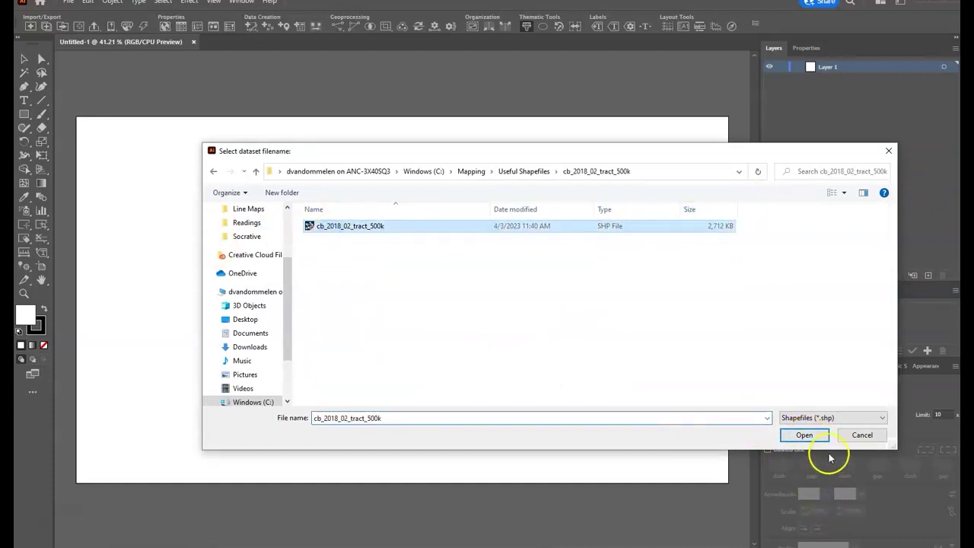
{"action": "left_click", "coordinate": [806, 436]}
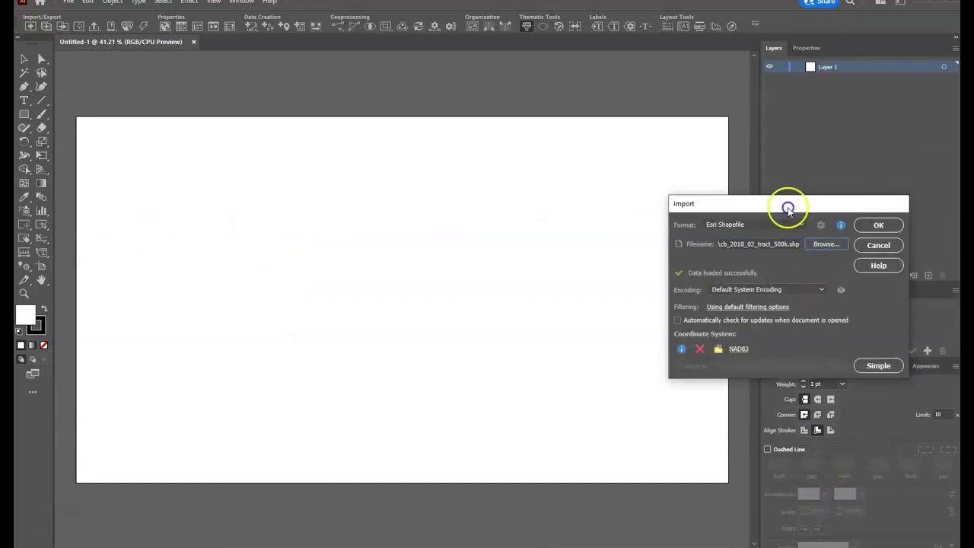
{"action": "left_click_drag", "start_coordinate": [786, 202], "coordinate": [524, 139]}
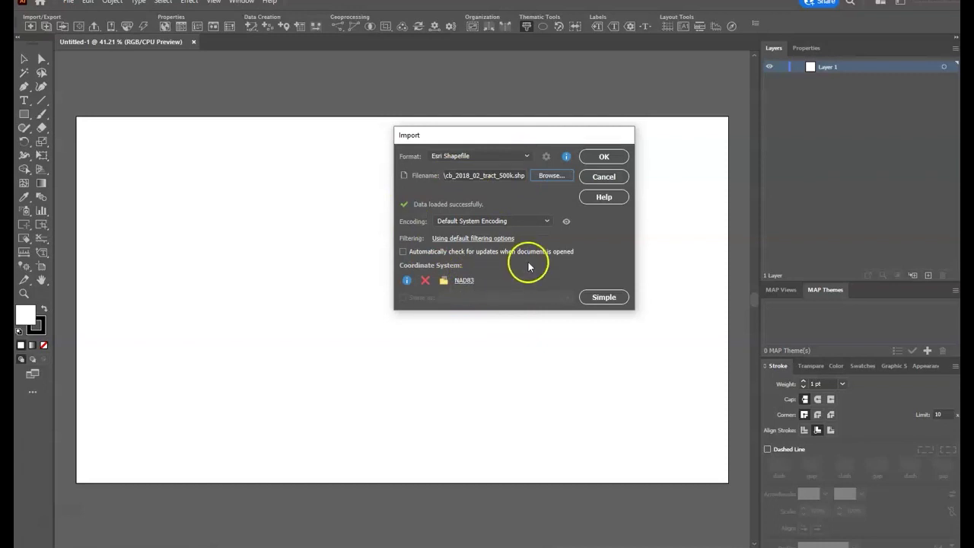
{"action": "left_click", "coordinate": [605, 156]}
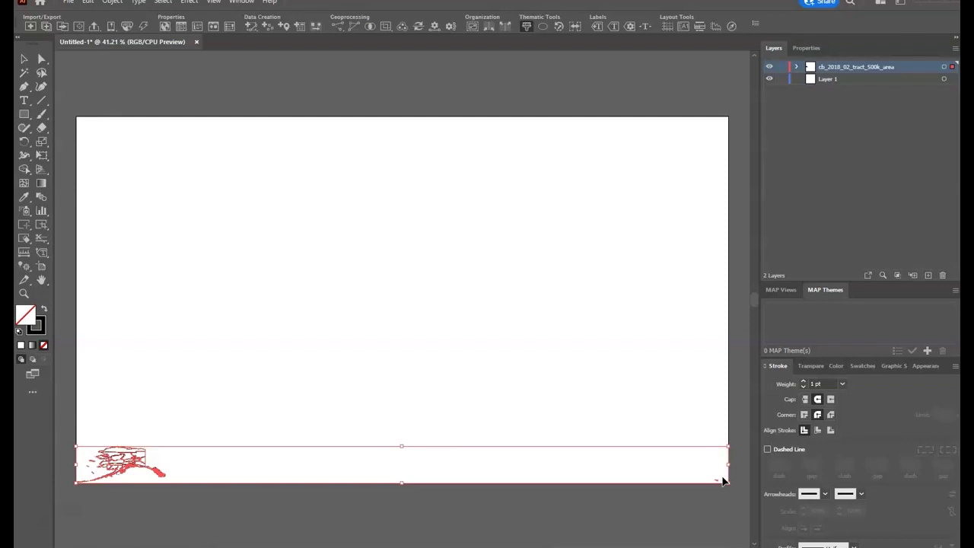
- Open the cb_2018_02_tract_500k MAP View for editing and enable its coordinate system transformation
{"action": "left_click", "coordinate": [783, 292]}
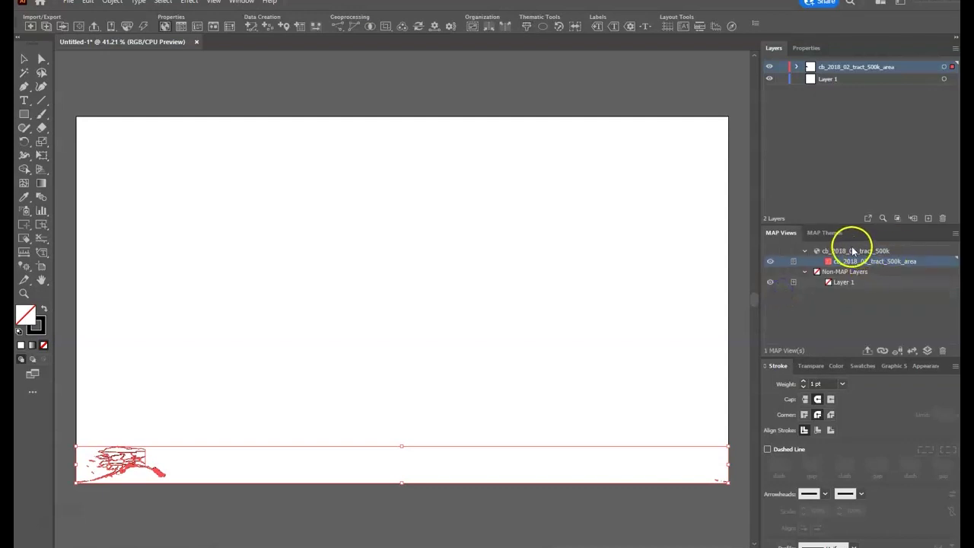
{"action": "mouse_move", "coordinate": [852, 256]}
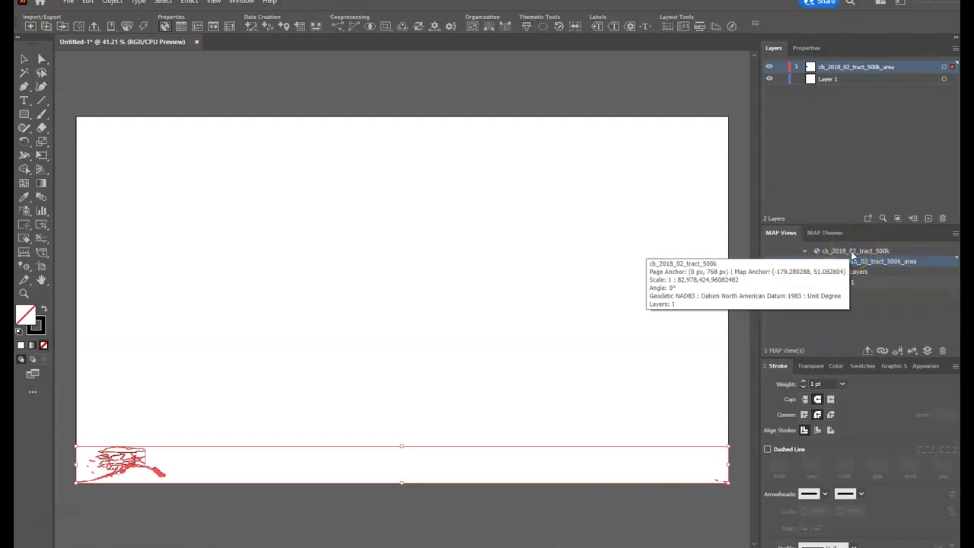
{"action": "double_click", "coordinate": [852, 256]}
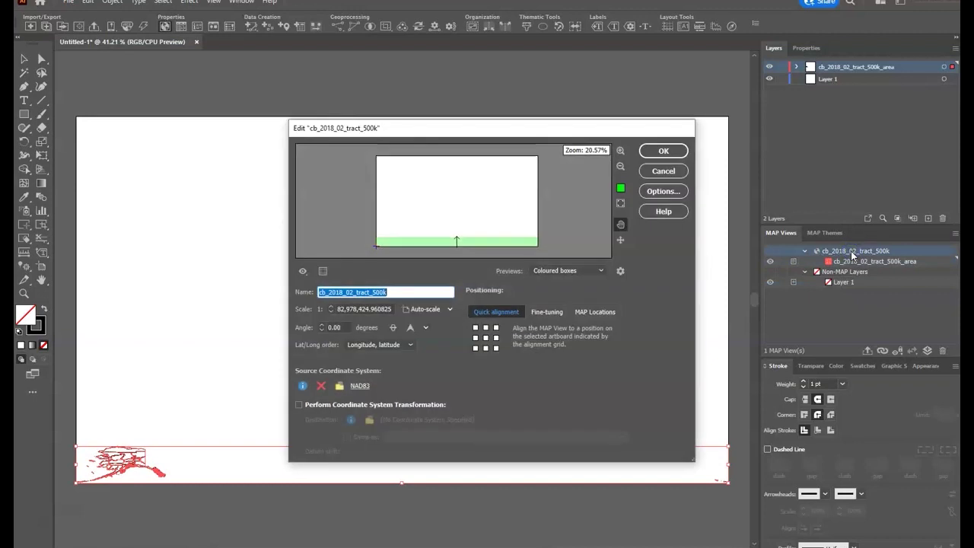
{"action": "left_click", "coordinate": [299, 405]}
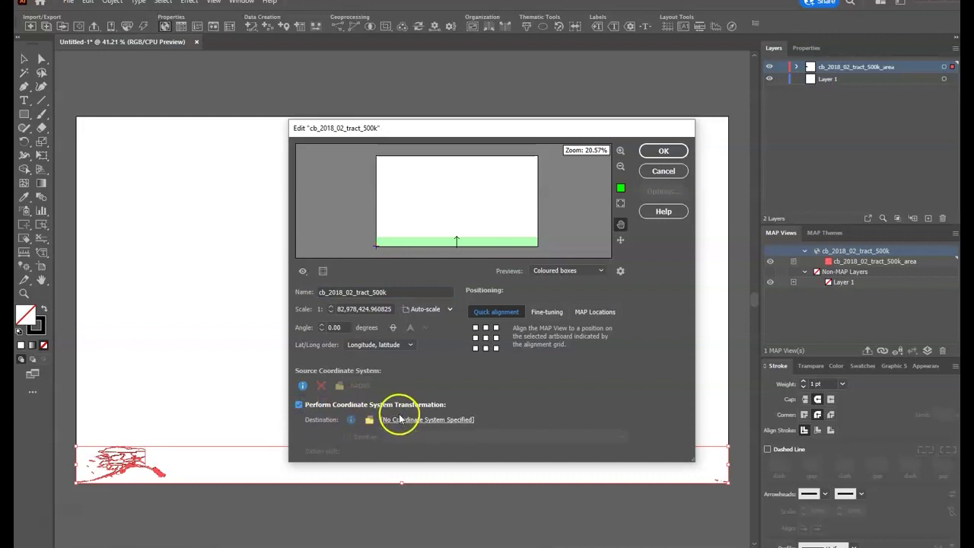
- Set the destination coordinate system to NAD83 / Alaska Albers, from the projected systems for Alaska, United States, and apply it to the MAP View
{"action": "left_click", "coordinate": [416, 422]}
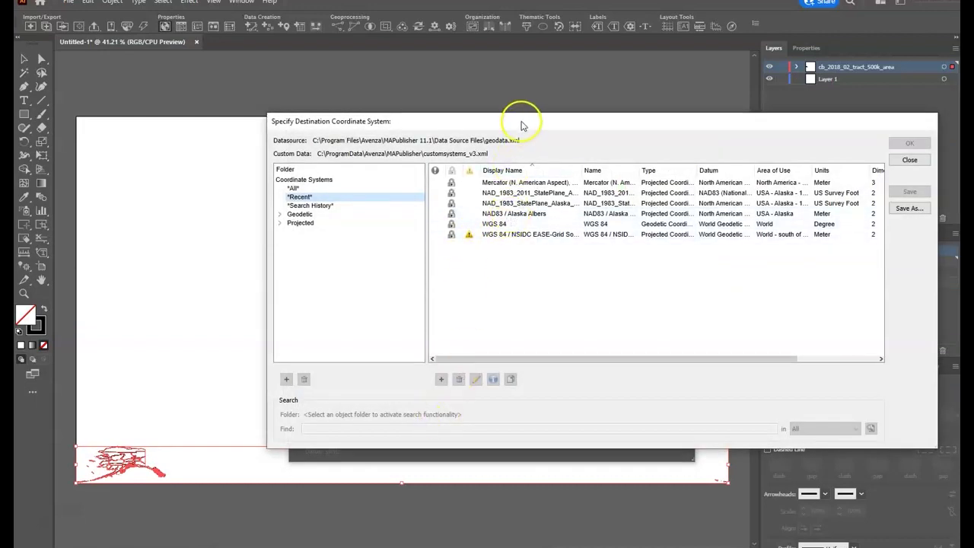
{"action": "left_click_drag", "start_coordinate": [522, 123], "coordinate": [335, 102]}
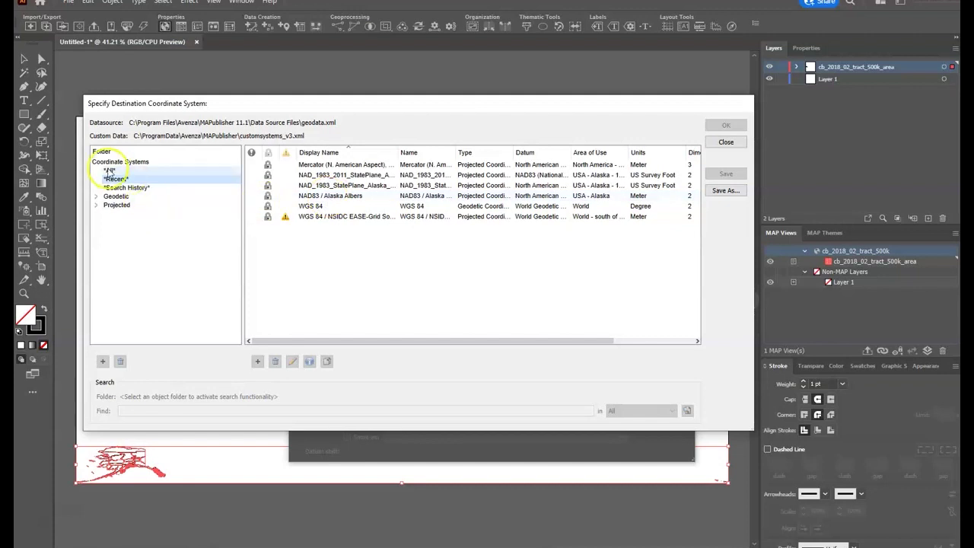
{"action": "left_click", "coordinate": [96, 205]}
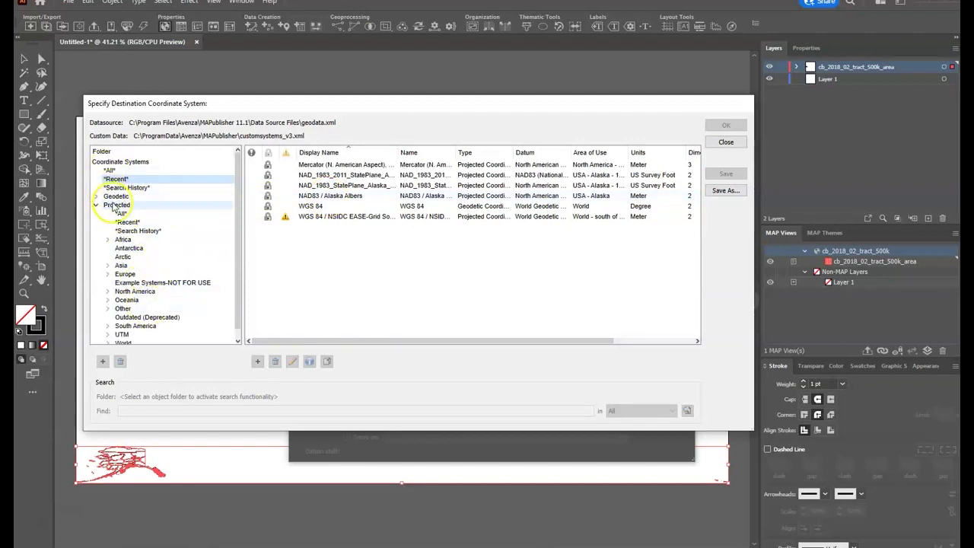
{"action": "scroll", "coordinate": [238, 181], "scroll_direction": "down", "scroll_amount": 1}
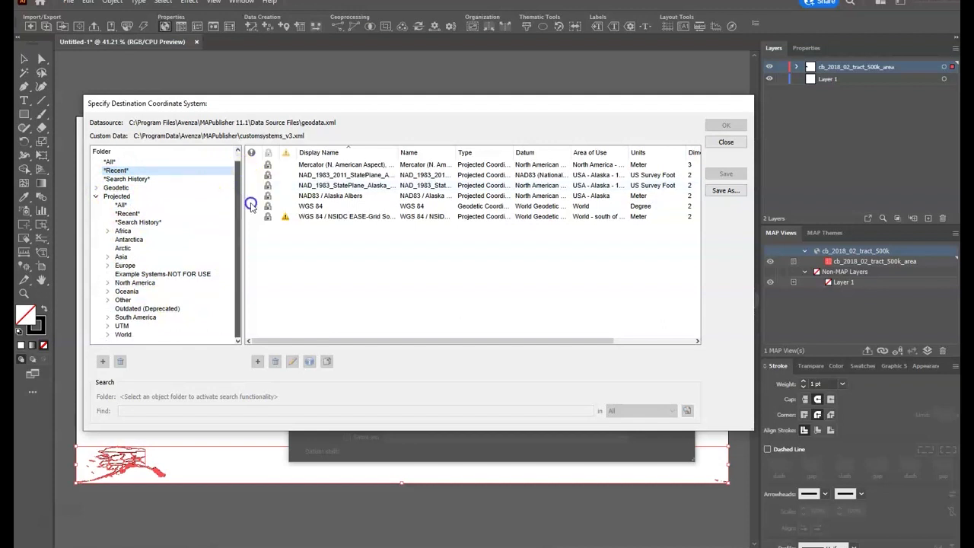
{"action": "left_click", "coordinate": [108, 283]}
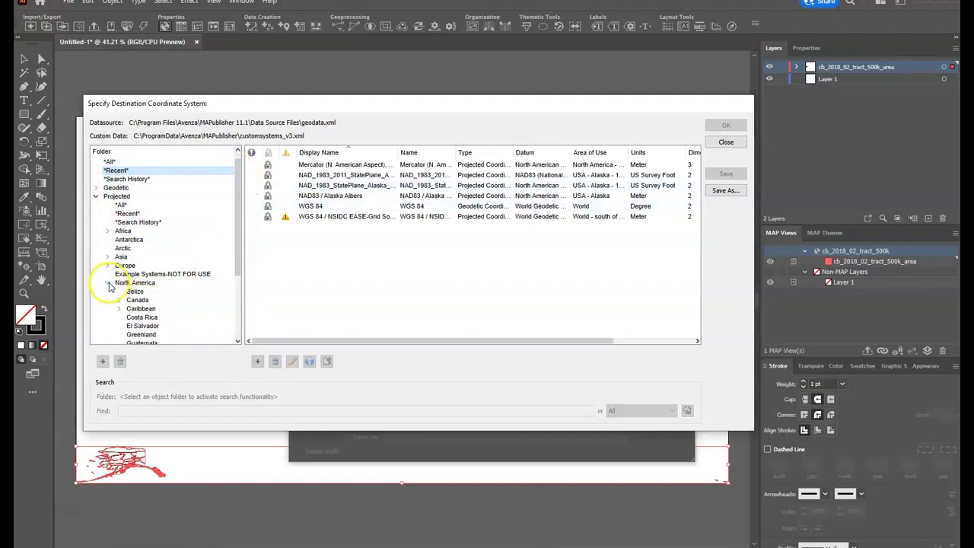
{"action": "left_click_drag", "start_coordinate": [234, 174], "coordinate": [251, 213]}
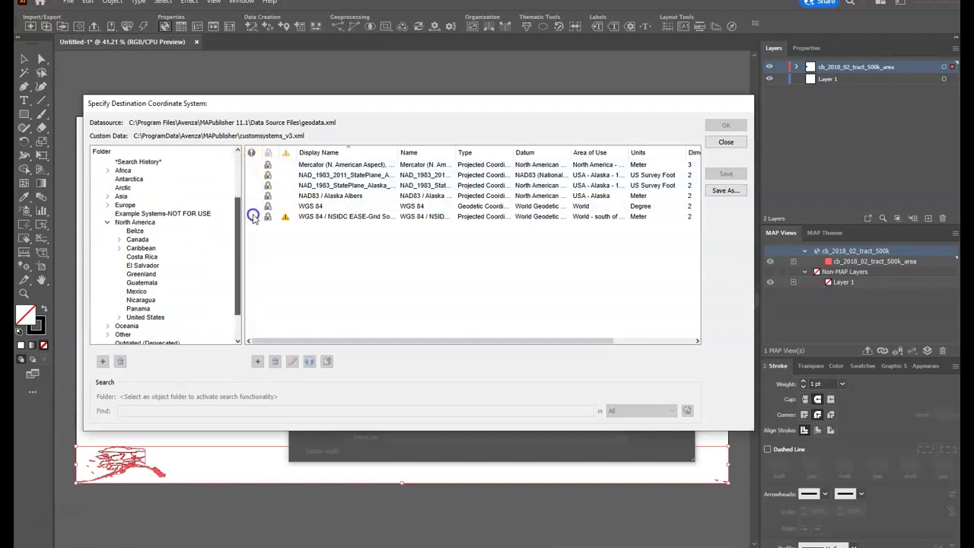
{"action": "scroll", "coordinate": [129, 300], "scroll_direction": "down", "scroll_amount": 2}
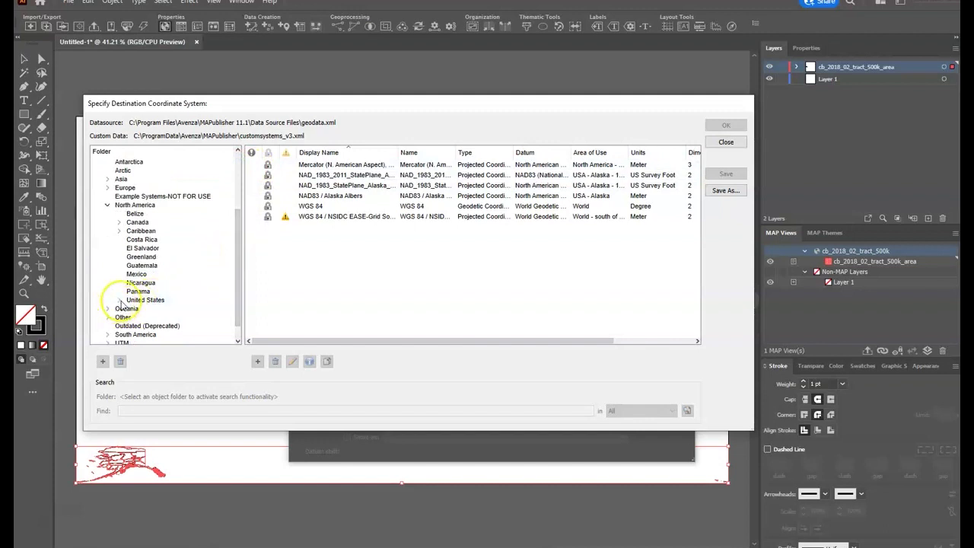
{"action": "left_click", "coordinate": [119, 300]}
{"action": "left_click", "coordinate": [140, 309]}
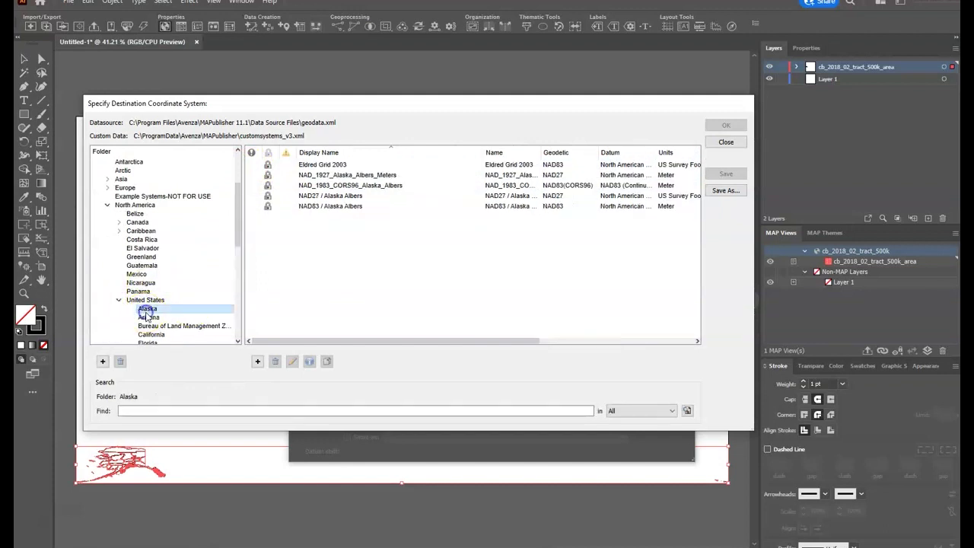
{"action": "left_click", "coordinate": [312, 207]}
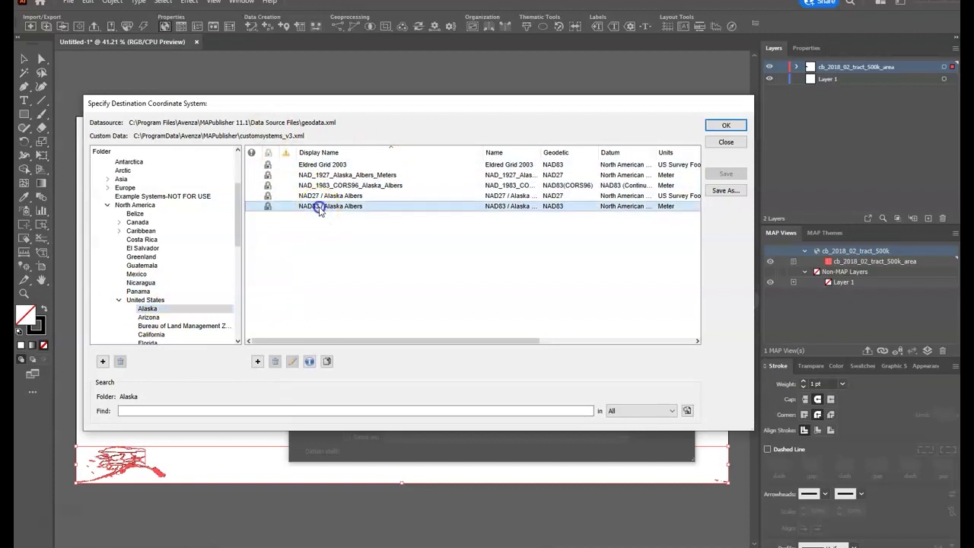
{"action": "left_click", "coordinate": [725, 127]}
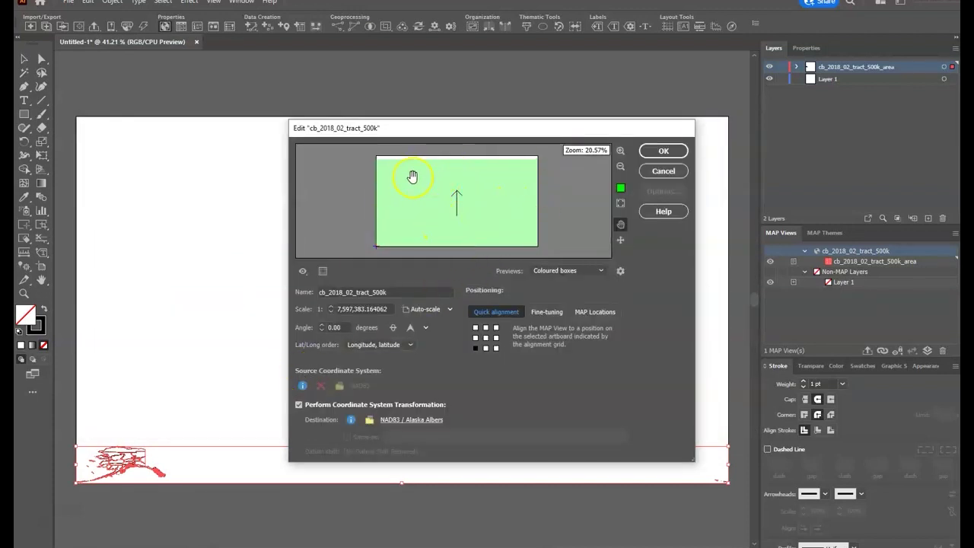
{"action": "left_click", "coordinate": [664, 151]}
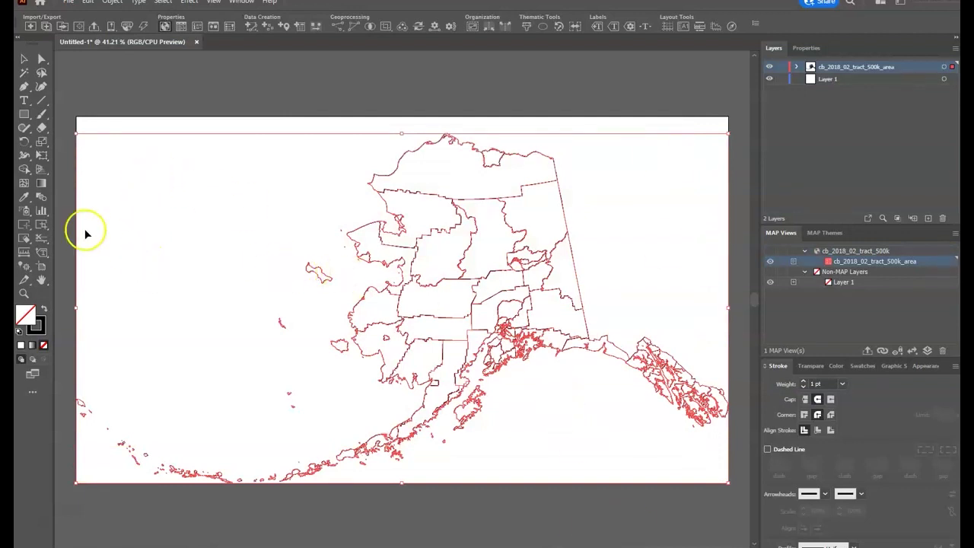
- Enlarge the artboard slightly beyond the Alaska map on its west, south and east sides
{"action": "left_click", "coordinate": [42, 266]}
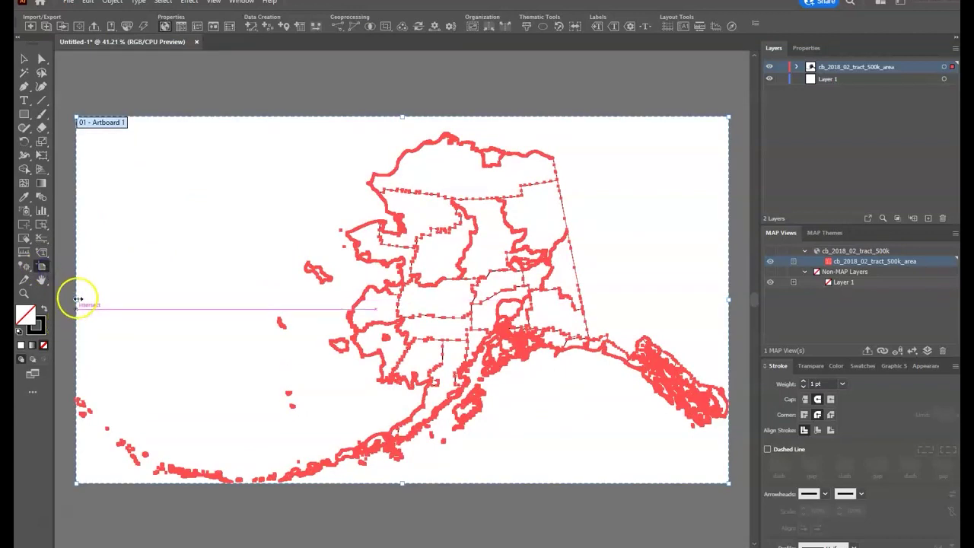
{"action": "left_click_drag", "start_coordinate": [76, 298], "coordinate": [61, 300]}
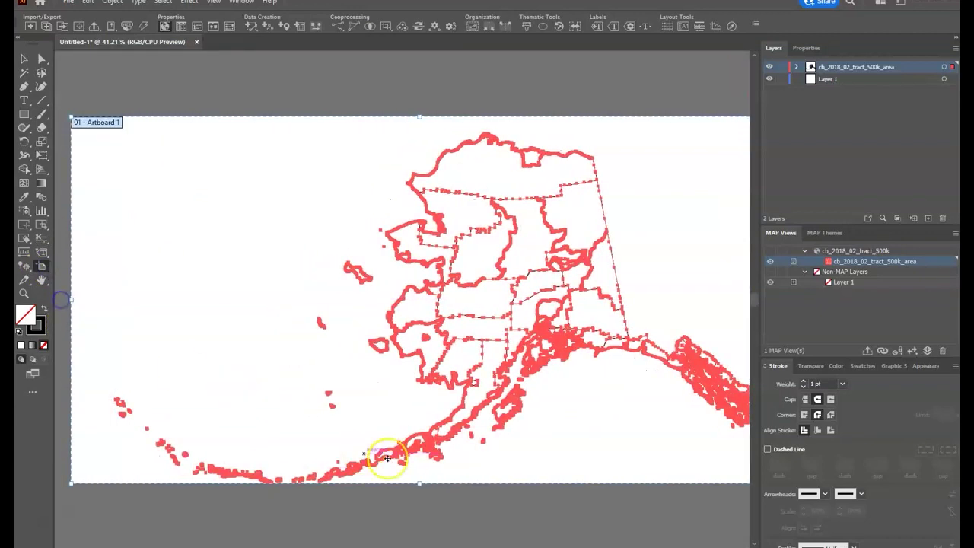
{"action": "left_click_drag", "start_coordinate": [418, 484], "coordinate": [423, 509]}
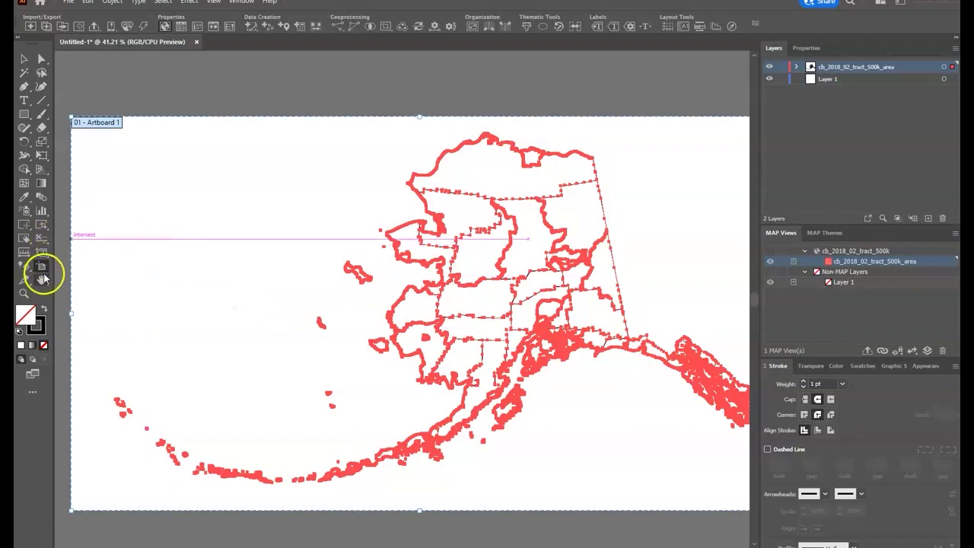
{"action": "left_click", "coordinate": [41, 279]}
{"action": "left_click_drag", "start_coordinate": [664, 183], "coordinate": [558, 190]}
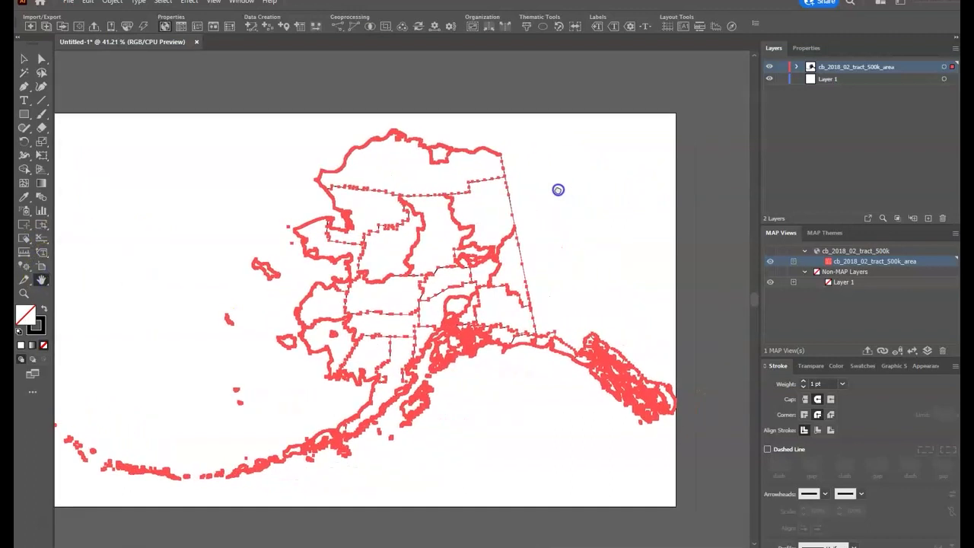
{"action": "left_click", "coordinate": [41, 266]}
{"action": "left_click_drag", "start_coordinate": [676, 310], "coordinate": [714, 316]}
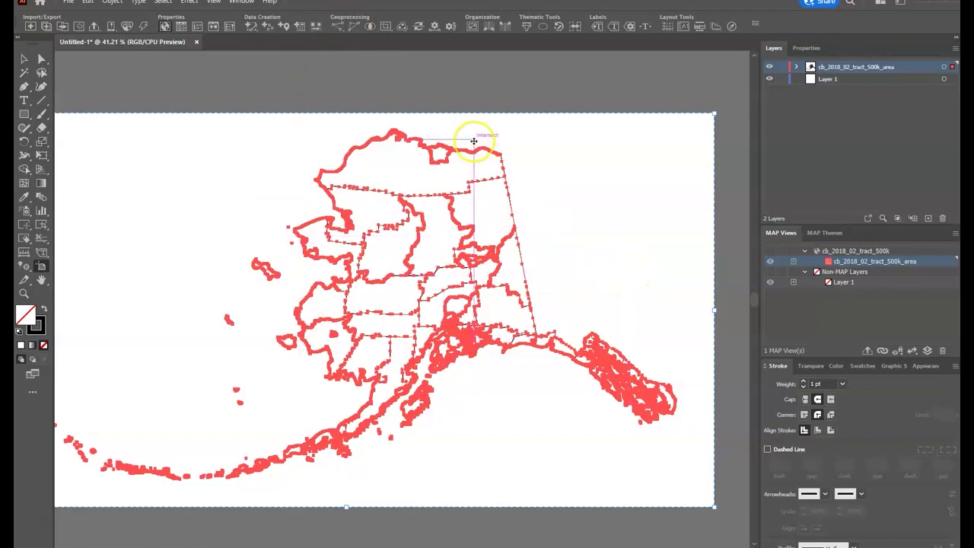
- Open the tract layer's attribute table, start a table join, and load the AKRaceEthnicityData Excel file as its source
{"action": "left_click", "coordinate": [182, 27]}
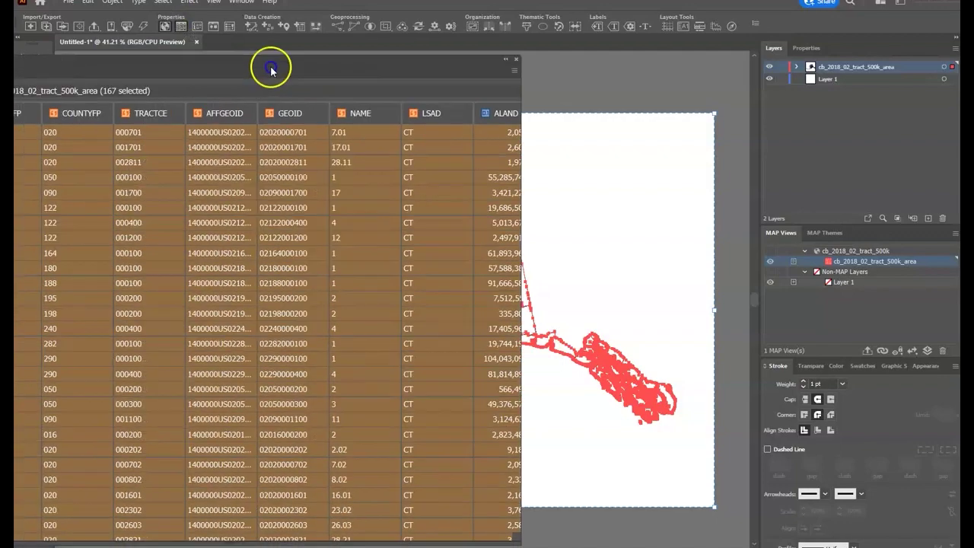
{"action": "left_click_drag", "start_coordinate": [272, 66], "coordinate": [469, 80]}
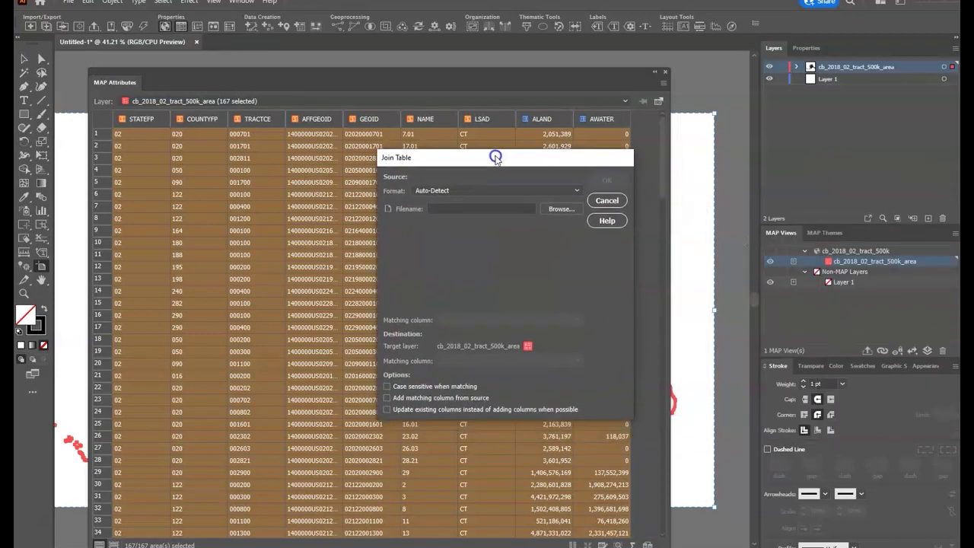
{"action": "left_click_drag", "start_coordinate": [495, 159], "coordinate": [474, 122]}
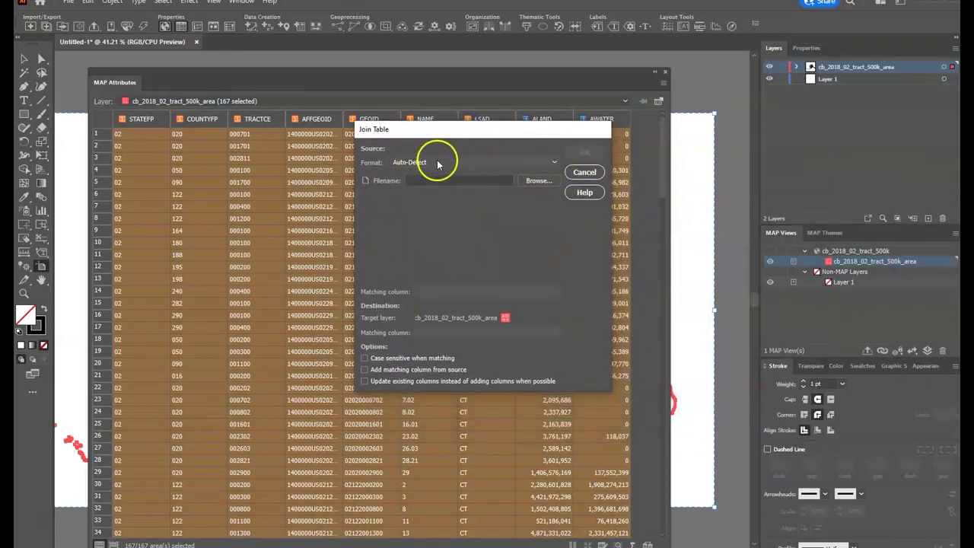
{"action": "left_click", "coordinate": [537, 180]}
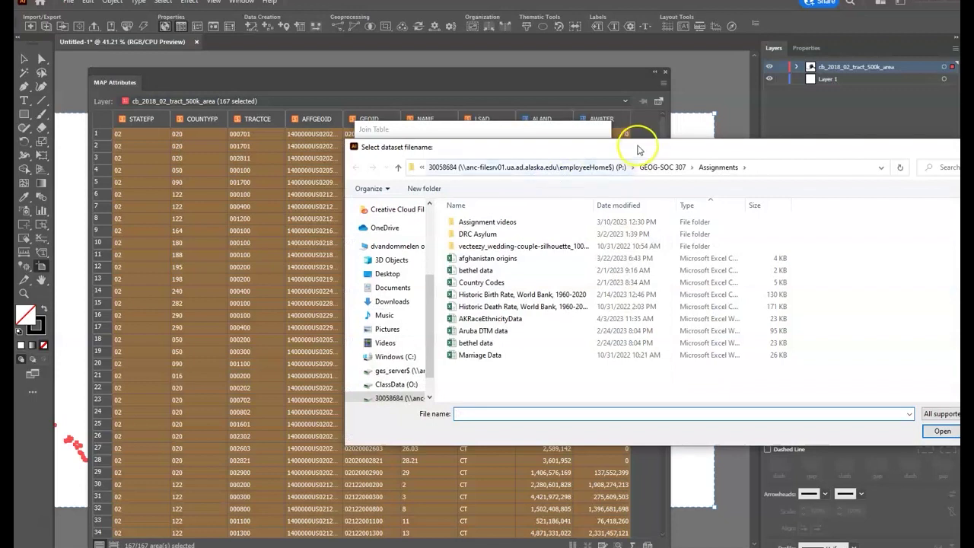
{"action": "left_click_drag", "start_coordinate": [637, 150], "coordinate": [456, 113]}
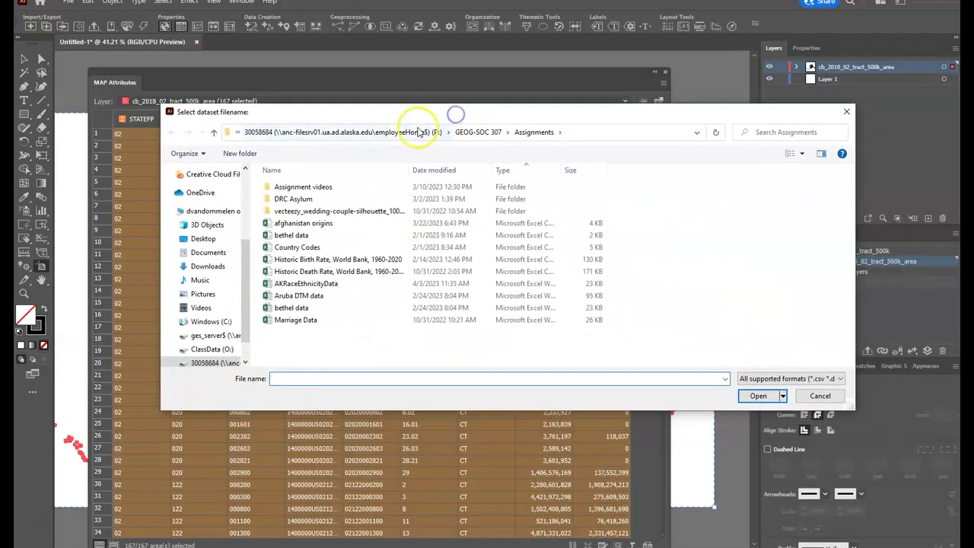
{"action": "left_click", "coordinate": [302, 284]}
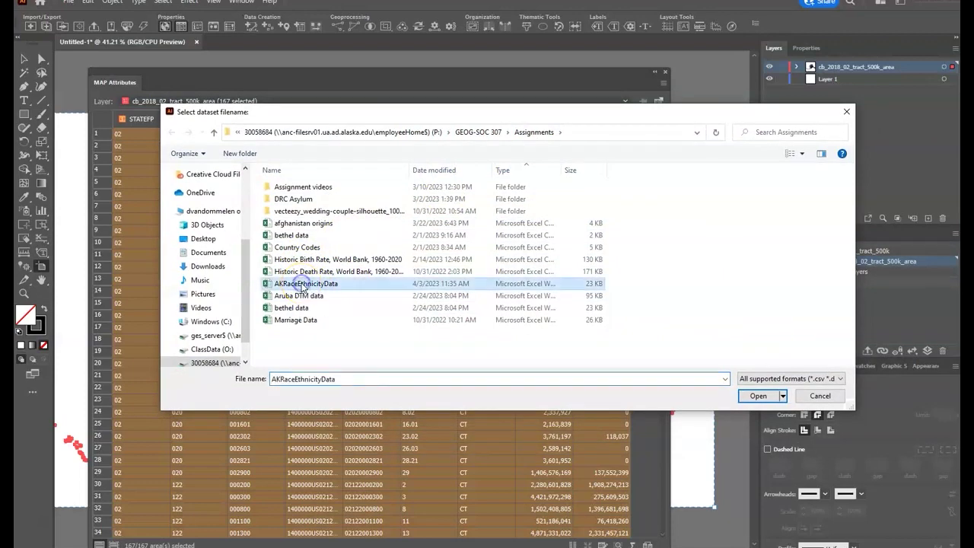
{"action": "left_click", "coordinate": [758, 397]}
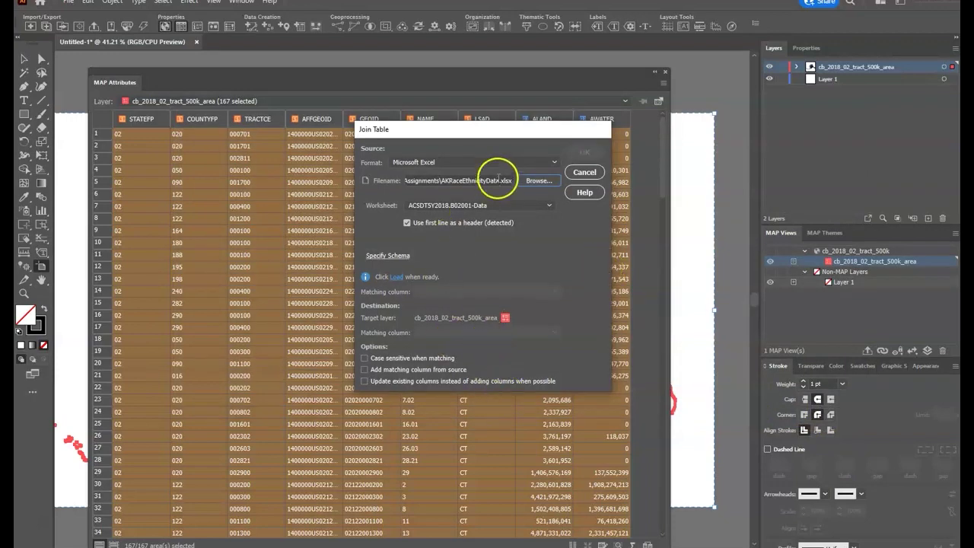
{"action": "left_click", "coordinate": [395, 278]}
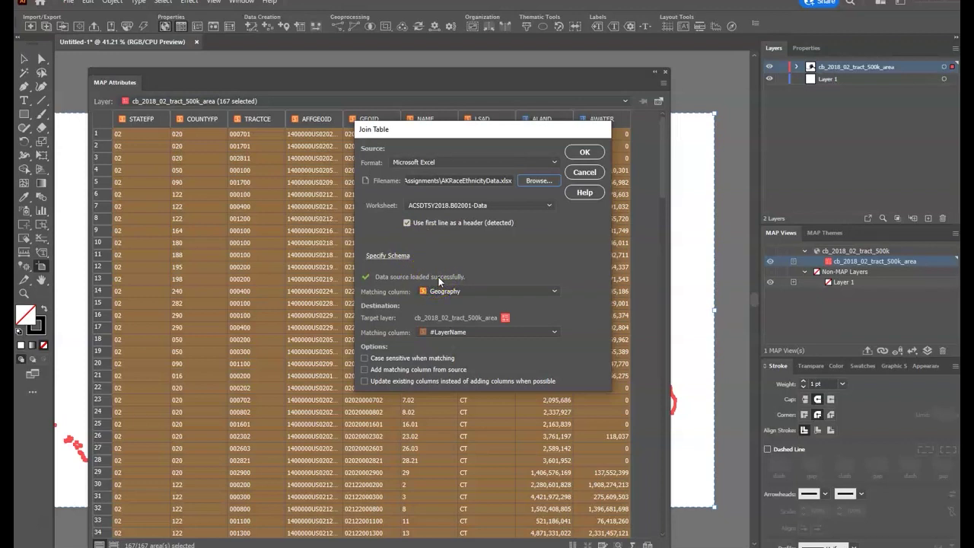
- Match the source's Geography column to the tract layer's AFFGEOID column and run the table join
{"action": "left_click", "coordinate": [435, 292]}
{"action": "left_click", "coordinate": [554, 332]}
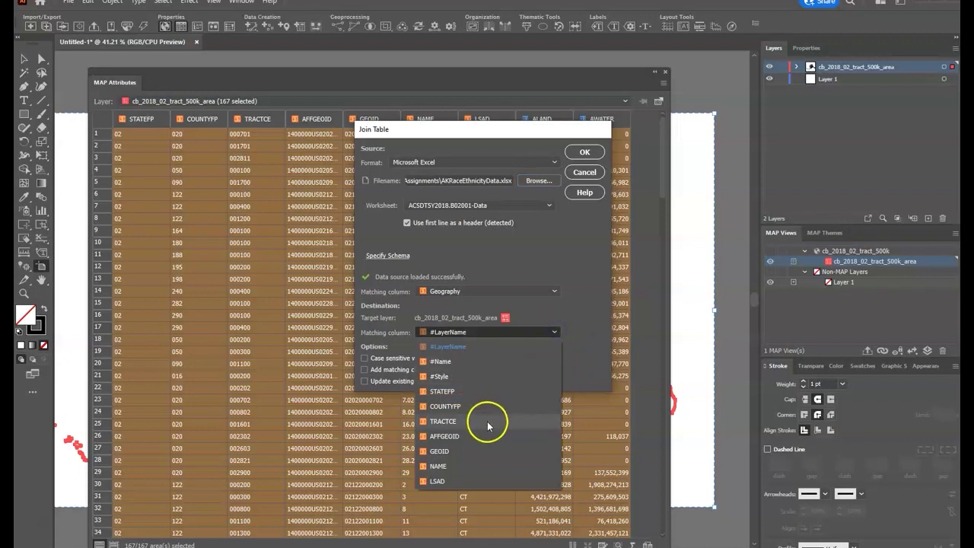
{"action": "left_click", "coordinate": [471, 439]}
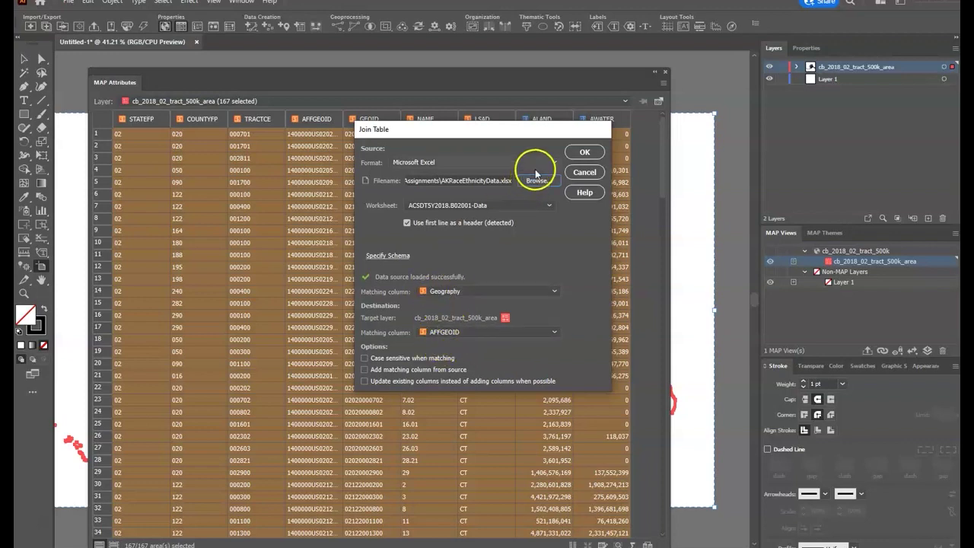
{"action": "left_click", "coordinate": [584, 152]}
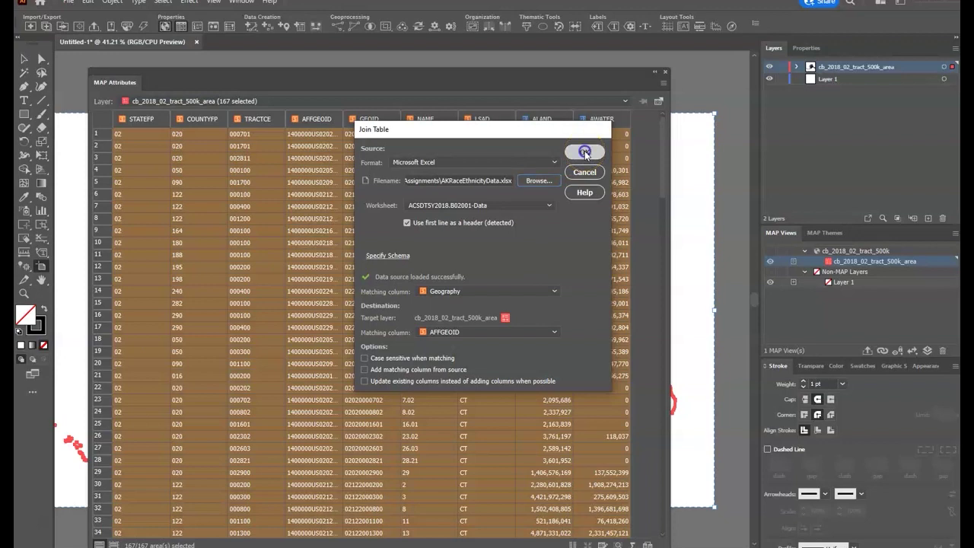
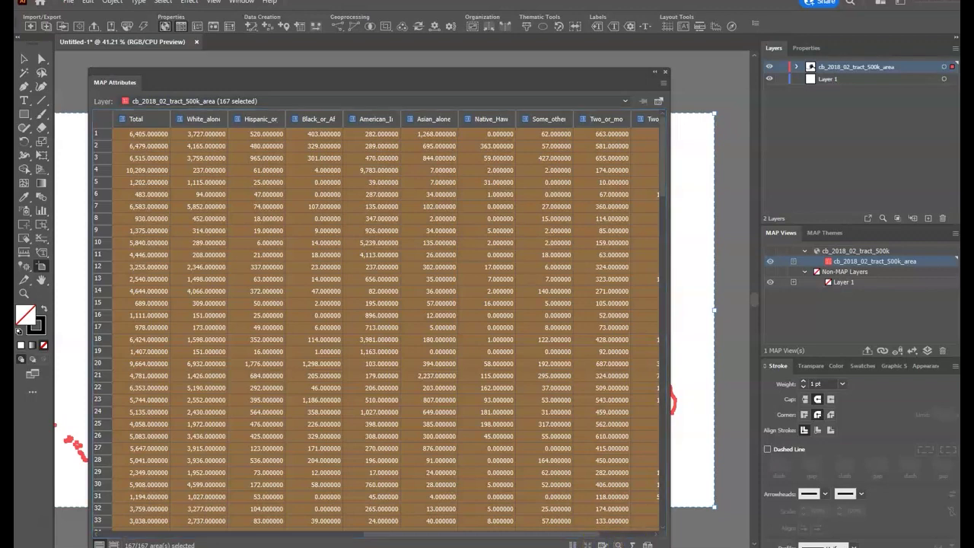
- Change the data type of Total and the joined race and ethnicity fields to Integer in the layer's schema
{"action": "left_click", "coordinate": [586, 544]}
{"action": "left_click_drag", "start_coordinate": [615, 72], "coordinate": [327, 89]}
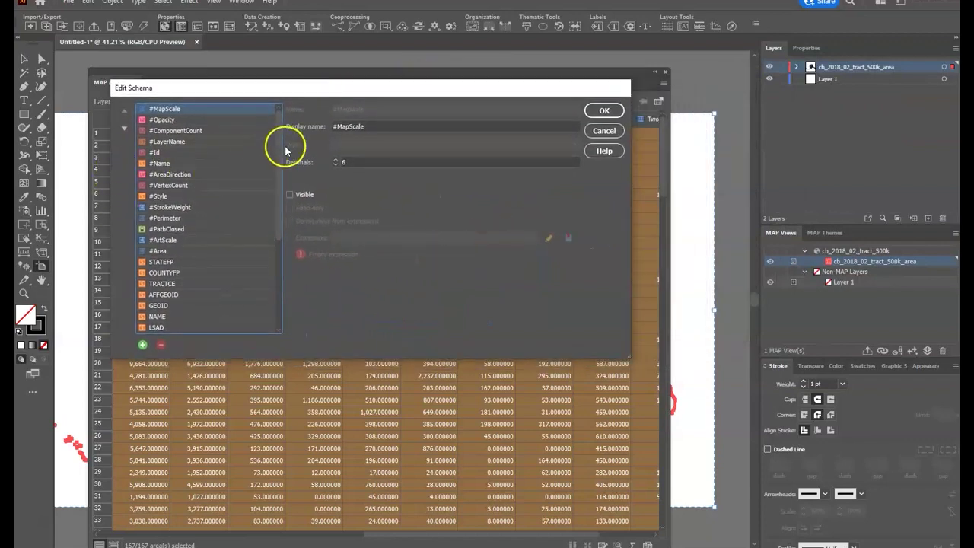
{"action": "left_click_drag", "start_coordinate": [276, 148], "coordinate": [277, 230]}
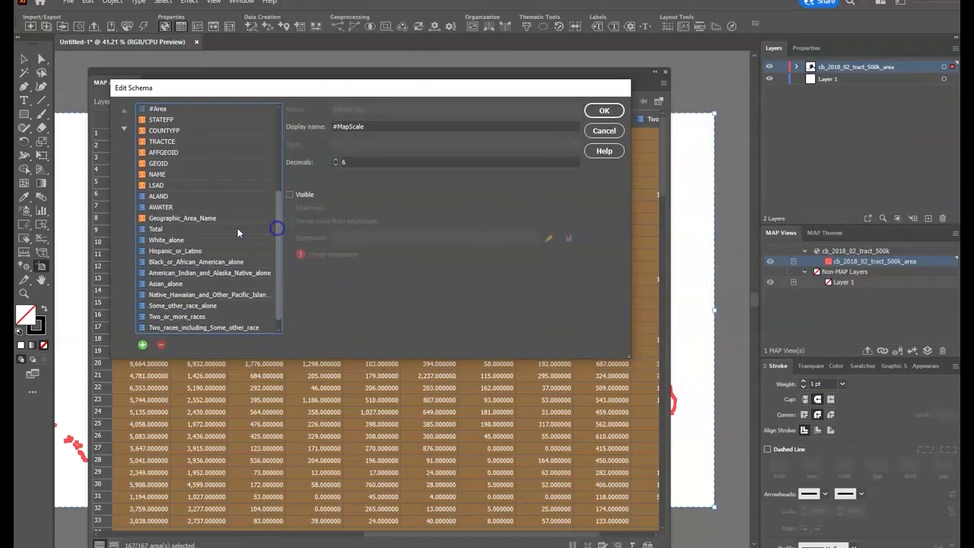
{"action": "left_click", "coordinate": [152, 229]}
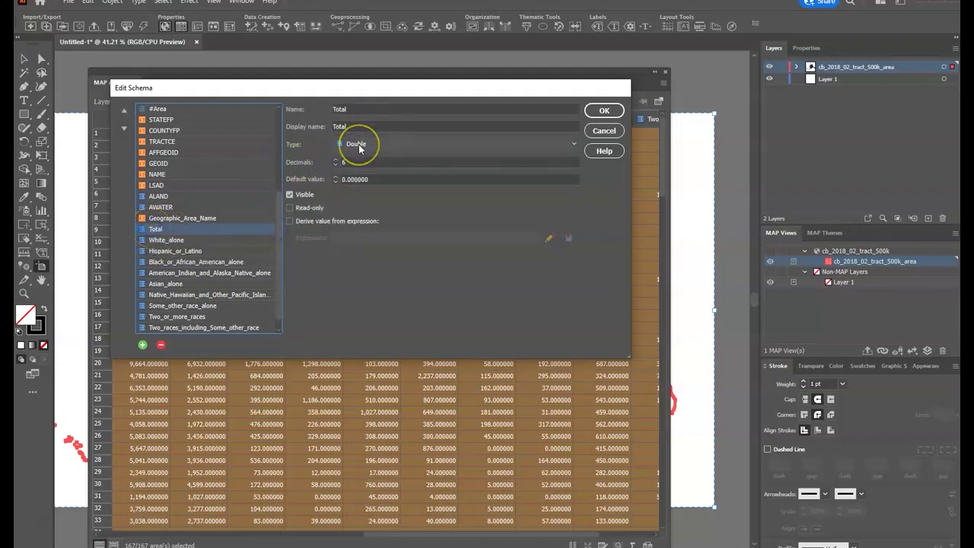
{"action": "left_click", "coordinate": [574, 143]}
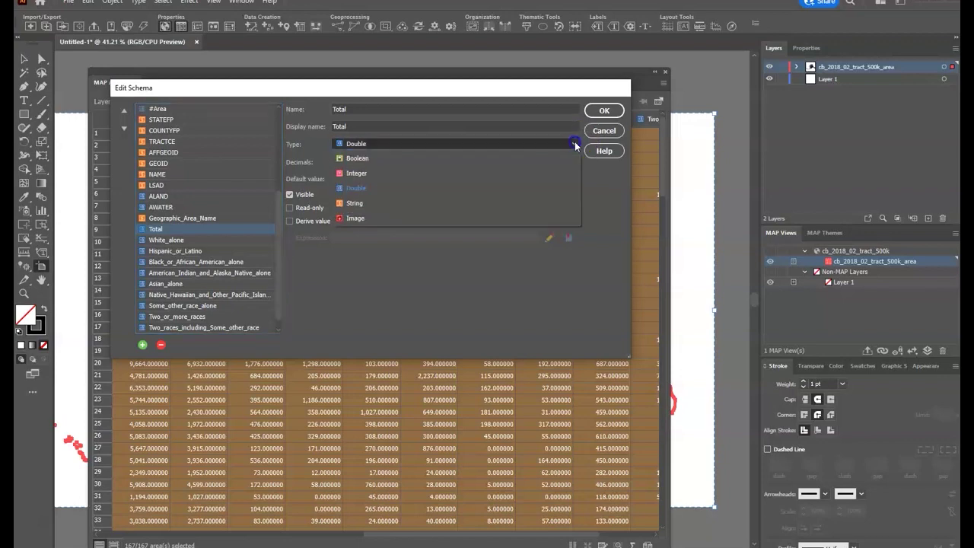
{"action": "left_click", "coordinate": [351, 172]}
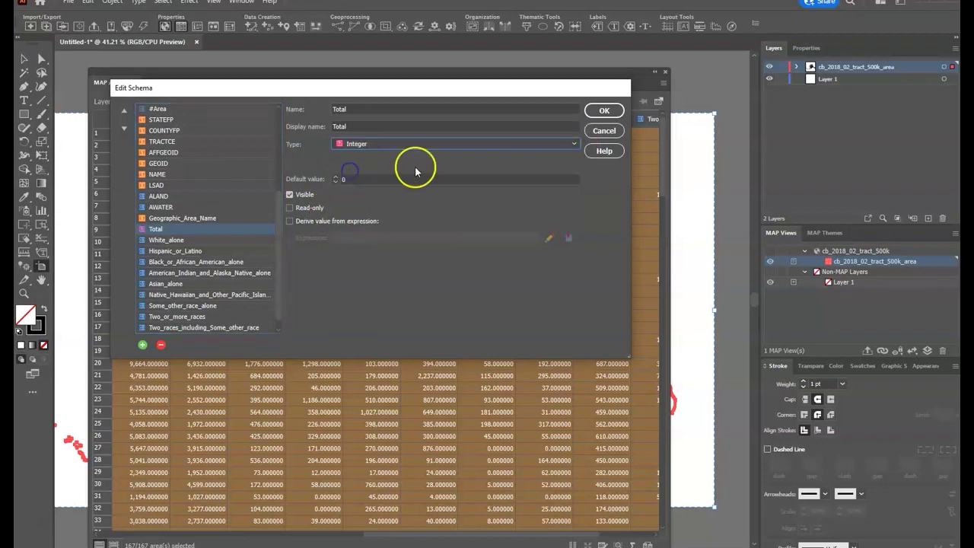
{"action": "left_click", "coordinate": [595, 113]}
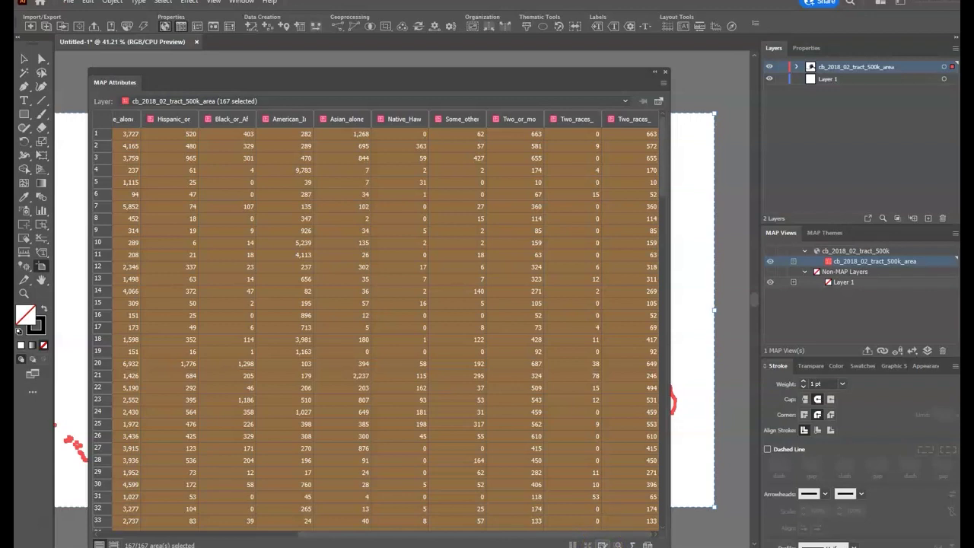
- Hide the STATEFP, COUNTYFP, TRACTCE, GEOID, LSAD, ALAND, AWATER and Geographic_Area_Name fields in the schema, keeping AFFGEOID and NAME visible
{"action": "left_click", "coordinate": [601, 544]}
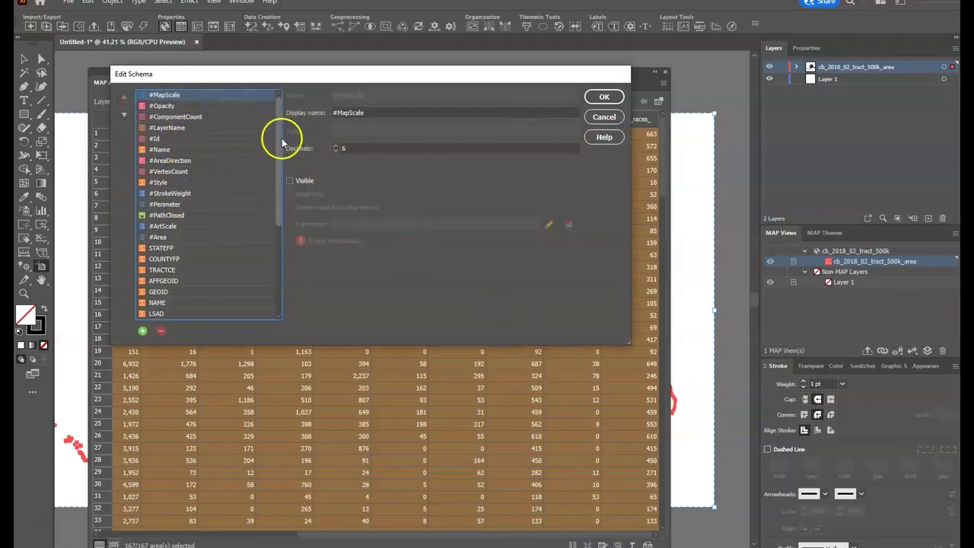
{"action": "left_click_drag", "start_coordinate": [277, 127], "coordinate": [282, 154]}
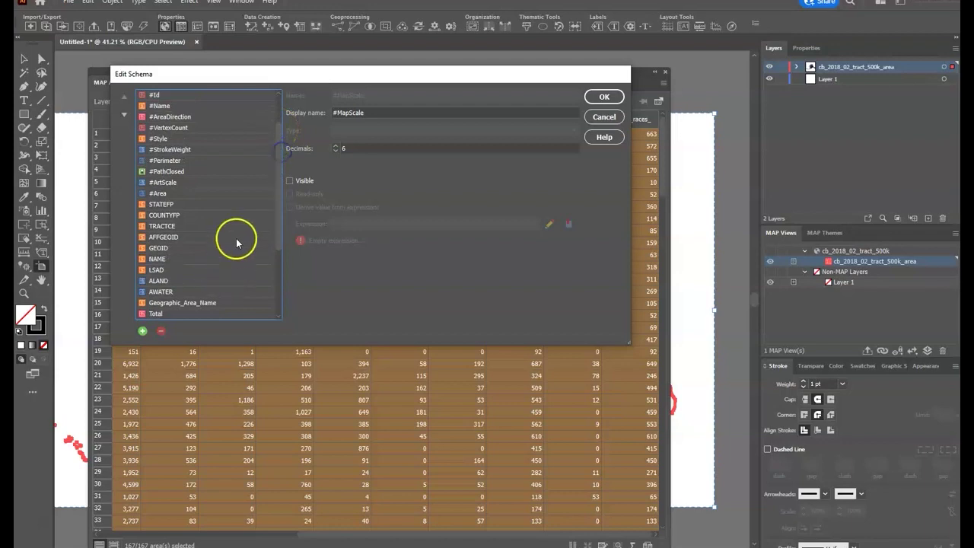
{"action": "left_click", "coordinate": [195, 204]}
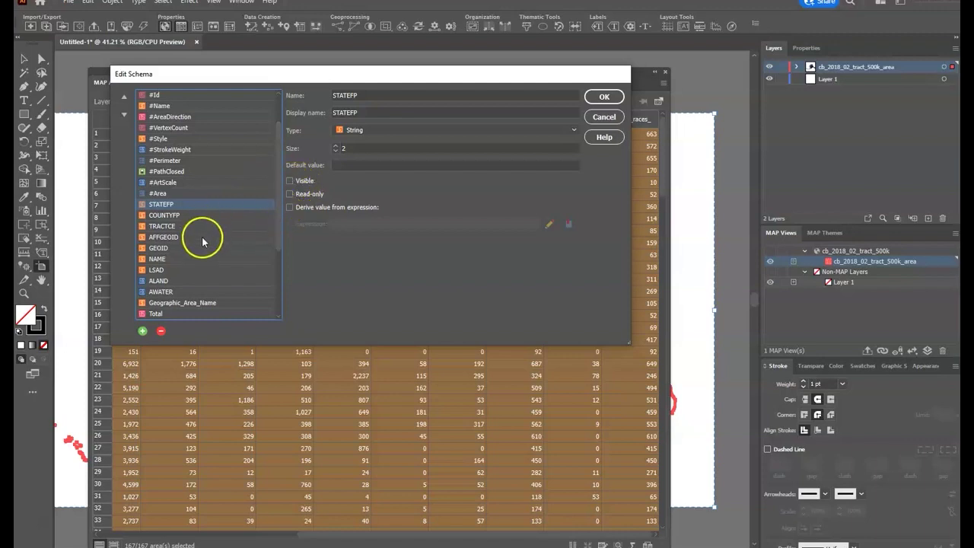
{"action": "left_click", "coordinate": [201, 237]}
{"action": "left_click", "coordinate": [290, 181]}
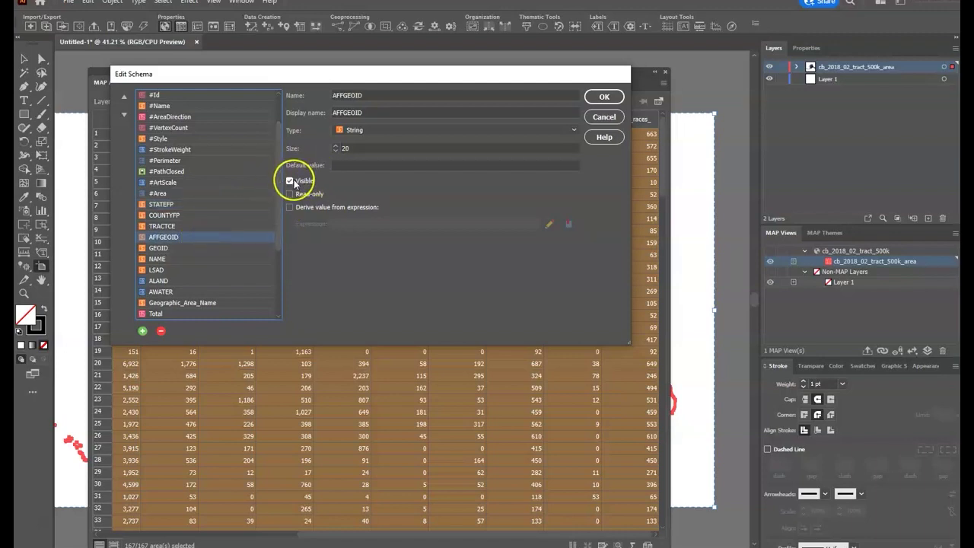
{"action": "left_click", "coordinate": [245, 249]}
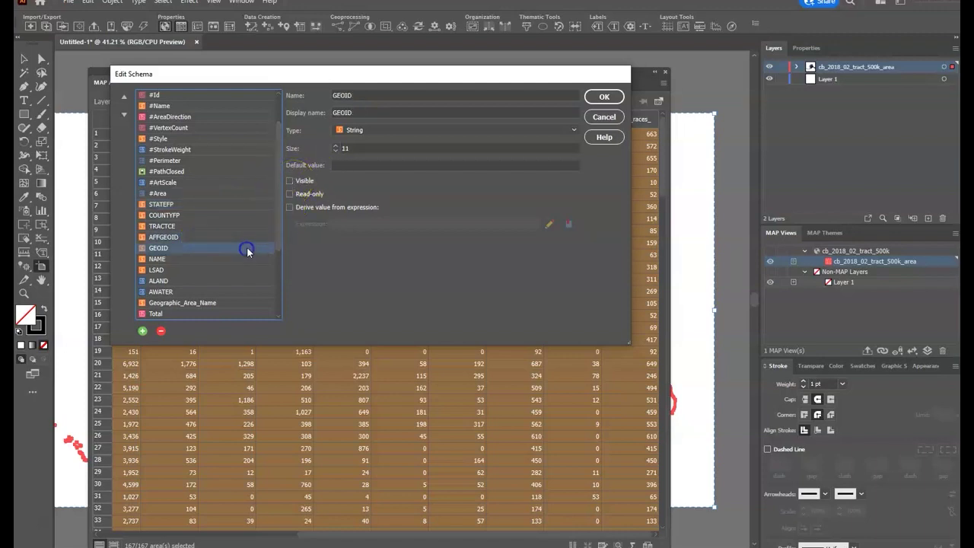
{"action": "left_click", "coordinate": [196, 260]}
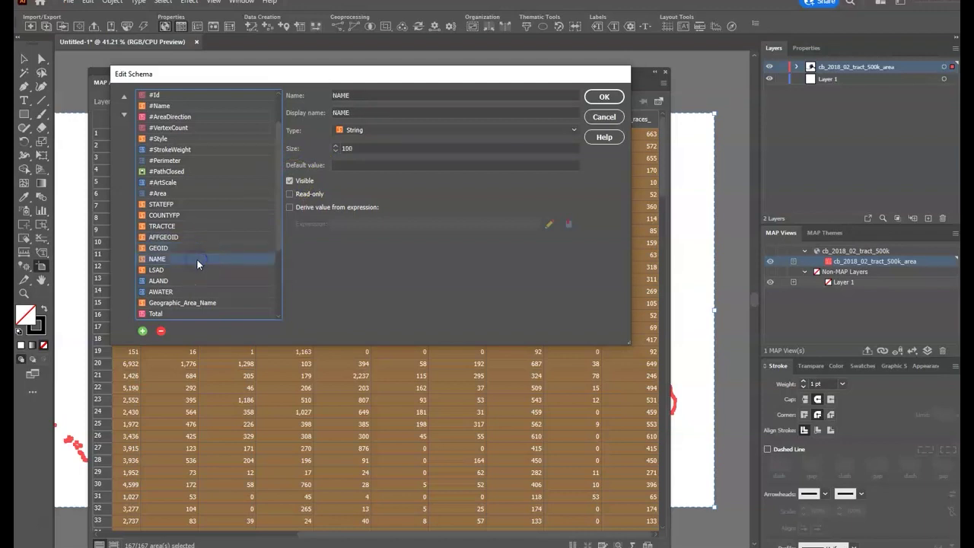
{"action": "left_click", "coordinate": [194, 268]}
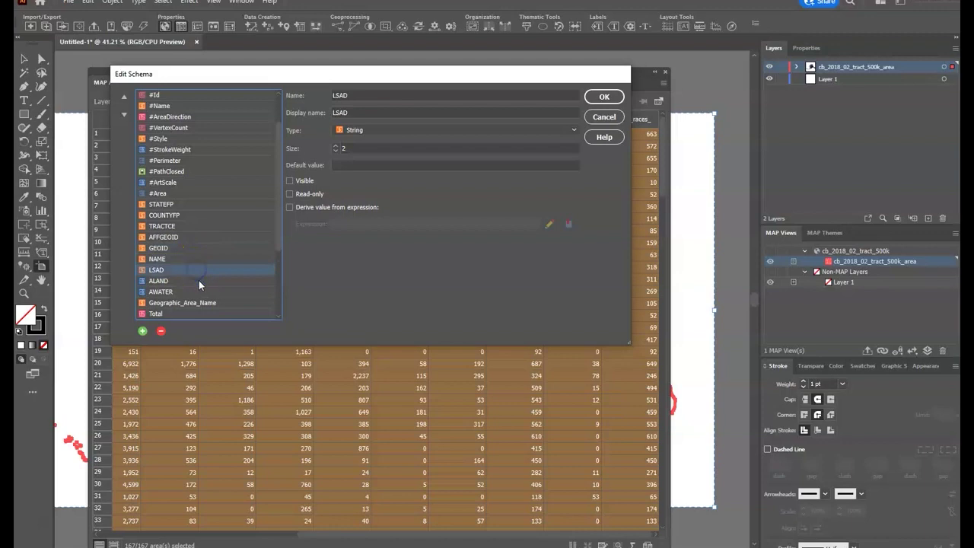
{"action": "left_click", "coordinate": [197, 280]}
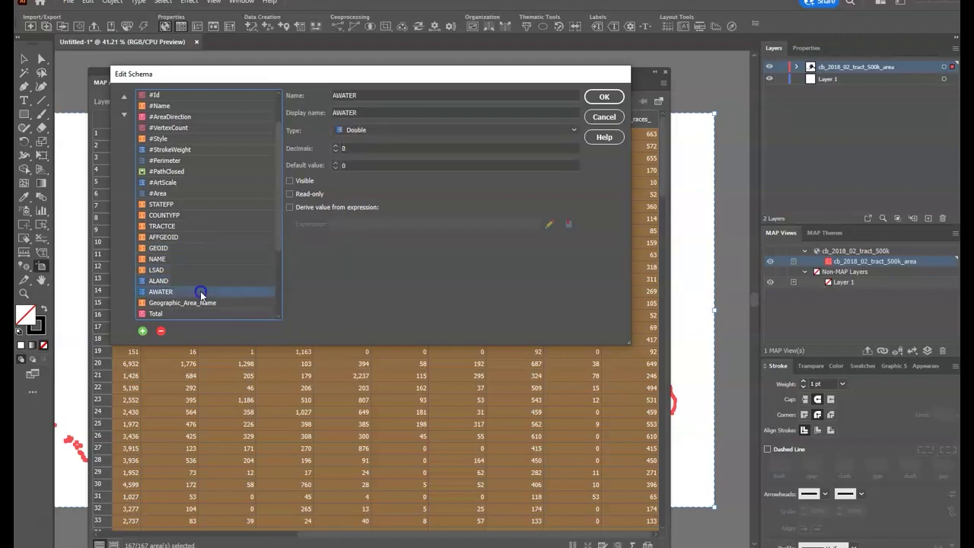
{"action": "left_click", "coordinate": [207, 303]}
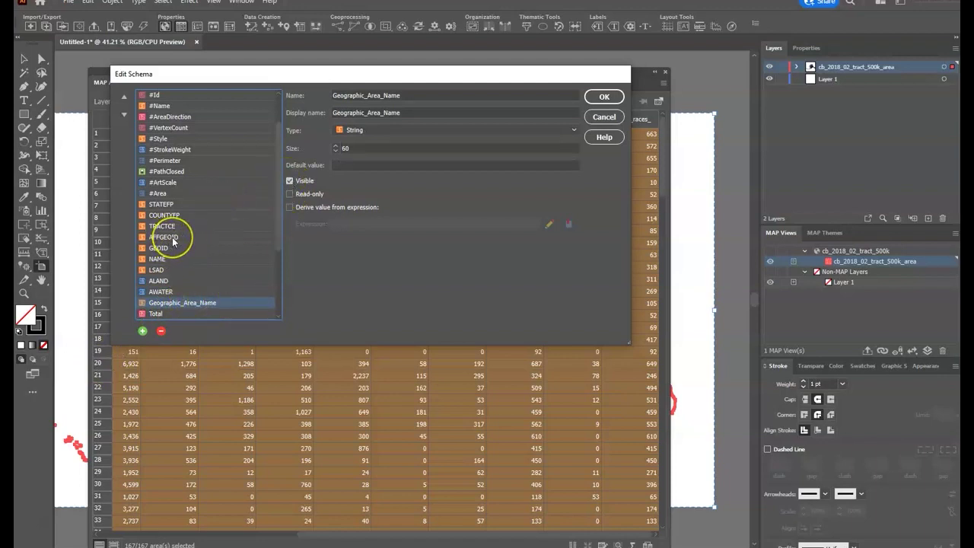
{"action": "left_click", "coordinate": [289, 180]}
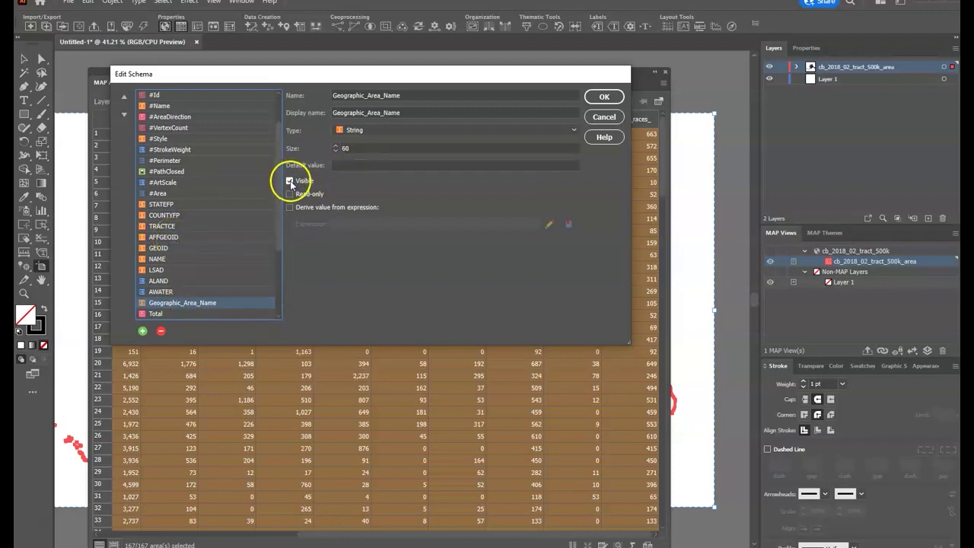
{"action": "left_click", "coordinate": [604, 99]}
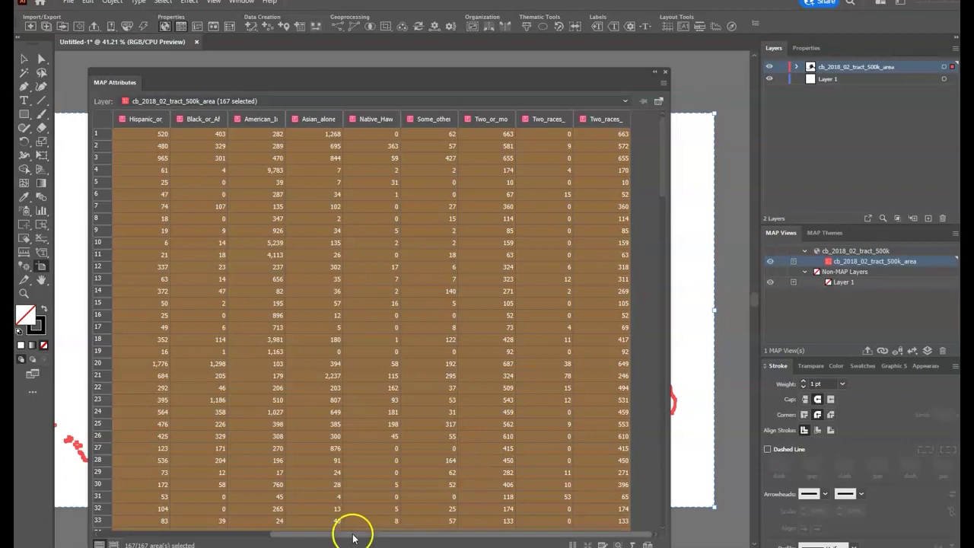
{"action": "left_click_drag", "start_coordinate": [354, 532], "coordinate": [130, 540]}
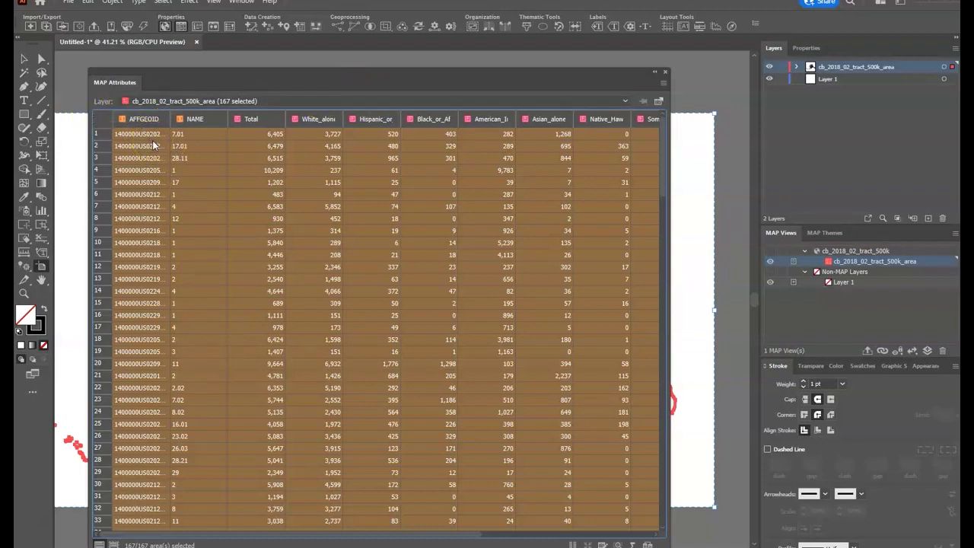
{"action": "left_click", "coordinate": [276, 134]}
{"action": "mouse_move", "coordinate": [322, 528]}
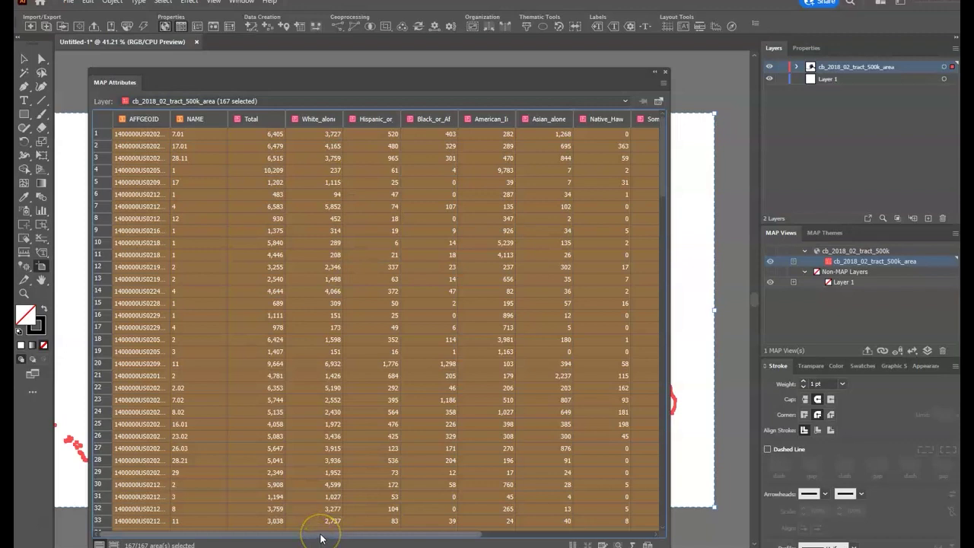
{"action": "left_click_drag", "start_coordinate": [337, 531], "coordinate": [681, 521]}
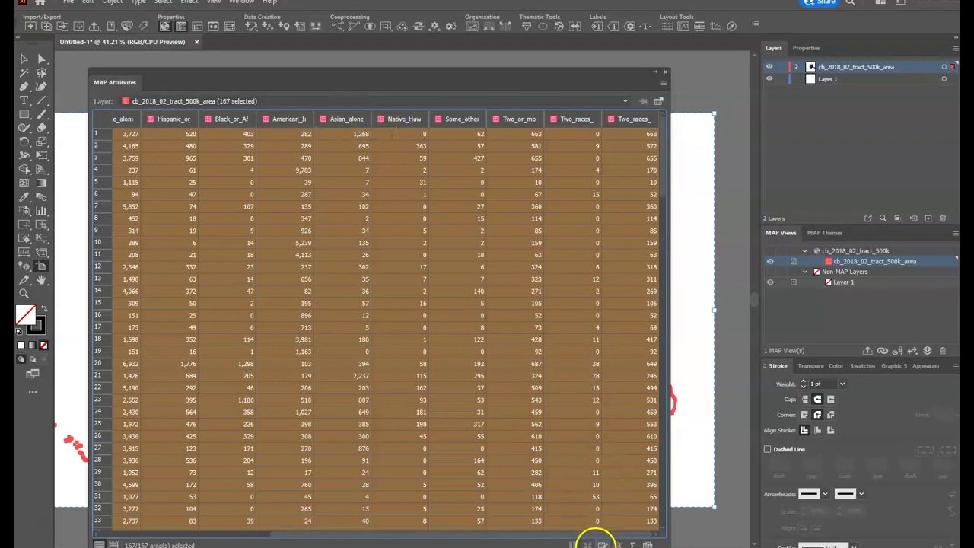
- Add a new attribute named Asian_percent to the end of the tract layer's schema
{"action": "left_click", "coordinate": [601, 544]}
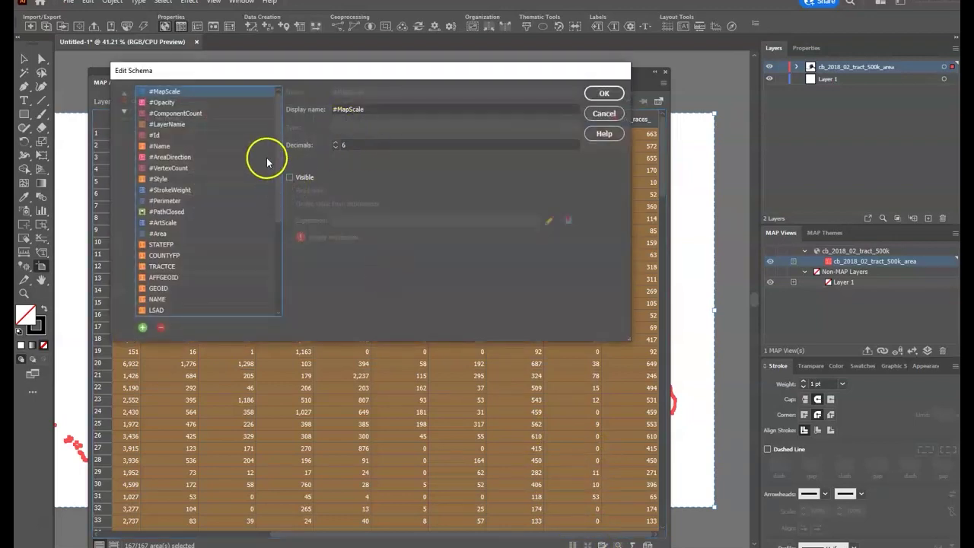
{"action": "left_click_drag", "start_coordinate": [278, 144], "coordinate": [286, 242]}
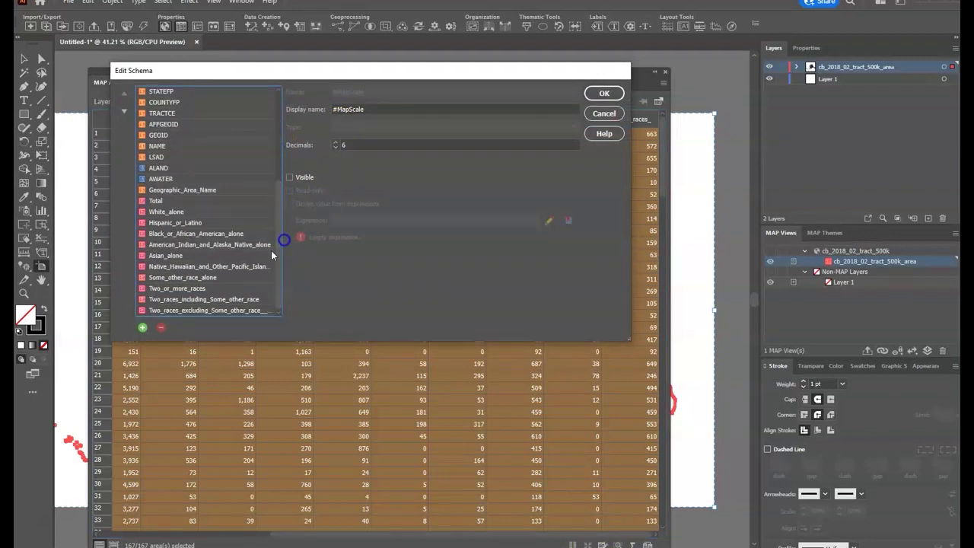
{"action": "left_click", "coordinate": [142, 328]}
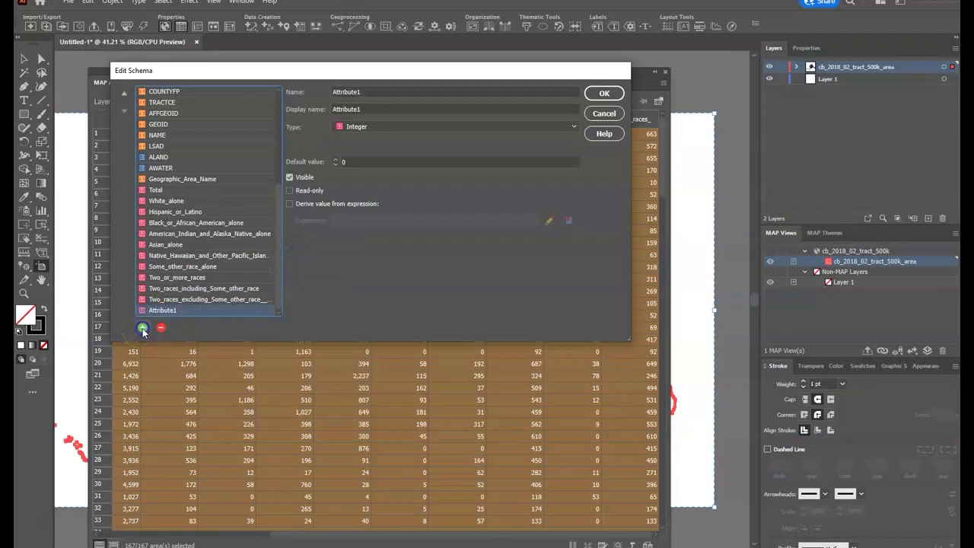
{"action": "double_click", "coordinate": [370, 92]}
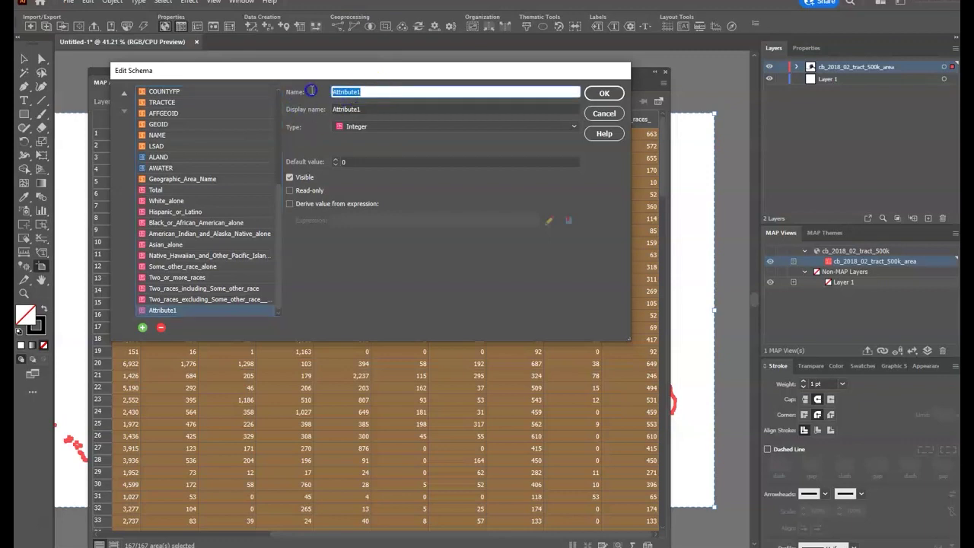
{"action": "double_click", "coordinate": [347, 92]}
{"action": "type", "text": "Asian_percent"}
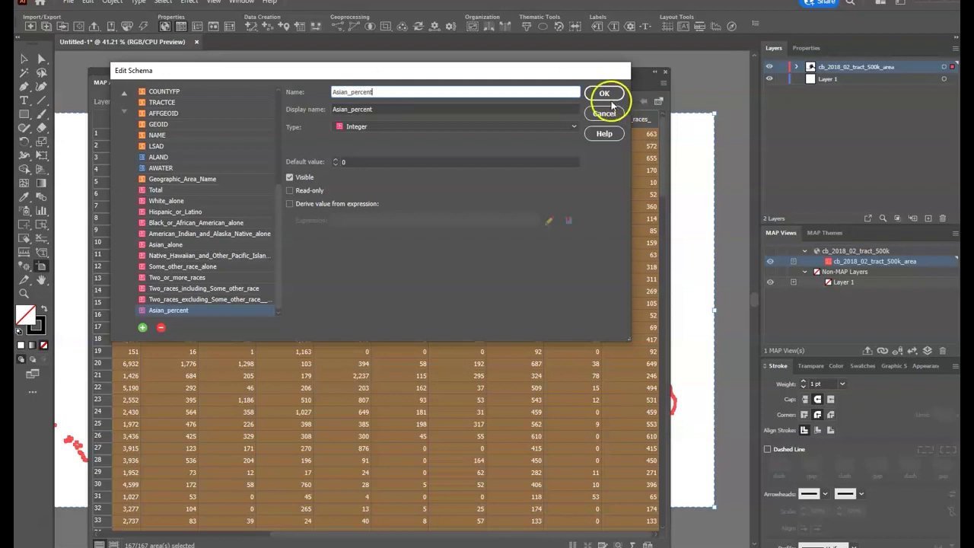
- Set the Asian_percent attribute to type Double with 1 decimal, apply the schema, and bring the new column into view
{"action": "left_click", "coordinate": [573, 129]}
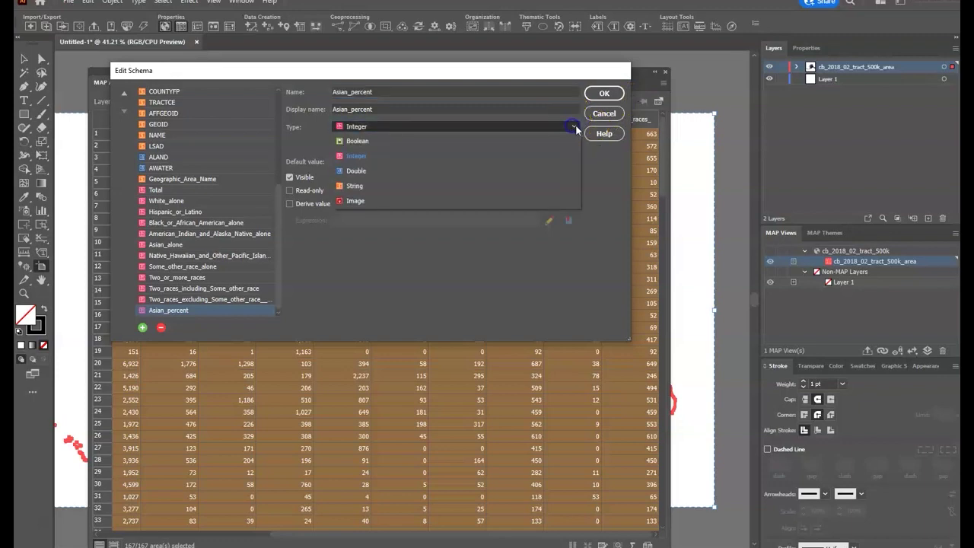
{"action": "left_click", "coordinate": [363, 172]}
{"action": "left_click", "coordinate": [327, 196]}
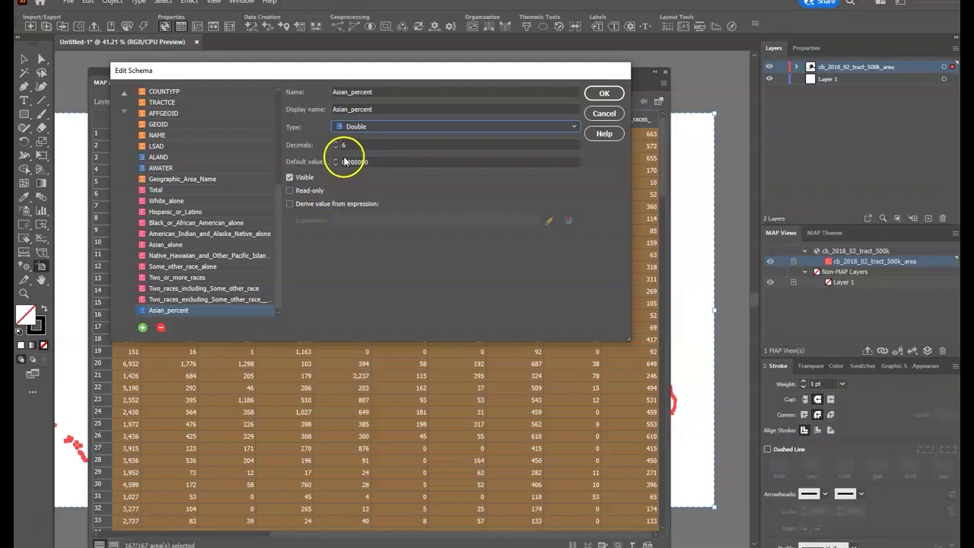
{"action": "left_click", "coordinate": [335, 148]}
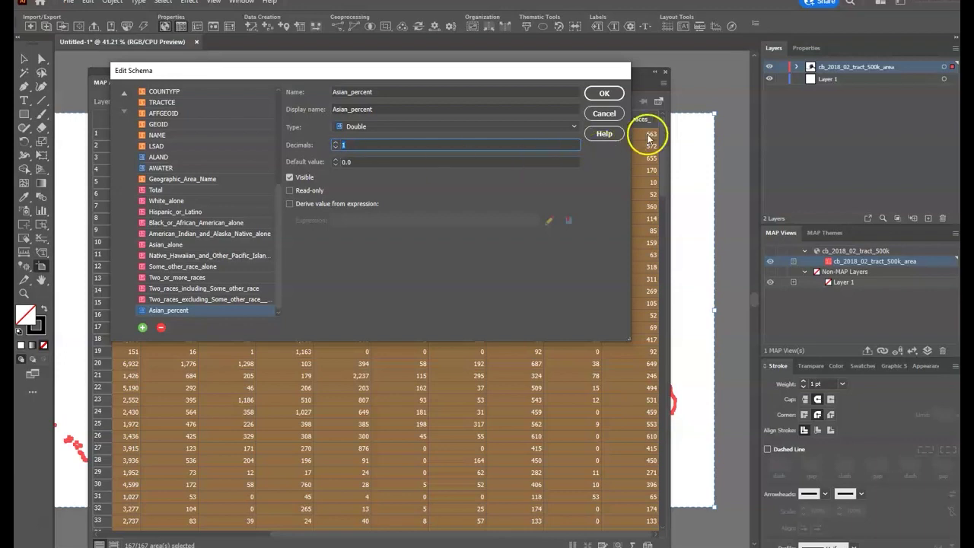
{"action": "left_click", "coordinate": [606, 95]}
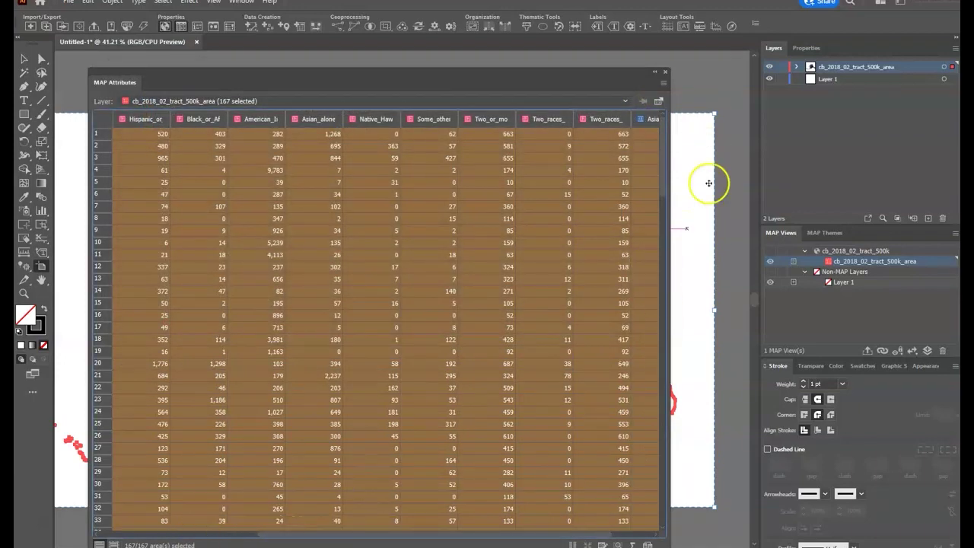
{"action": "left_click_drag", "start_coordinate": [426, 537], "coordinate": [523, 534]}
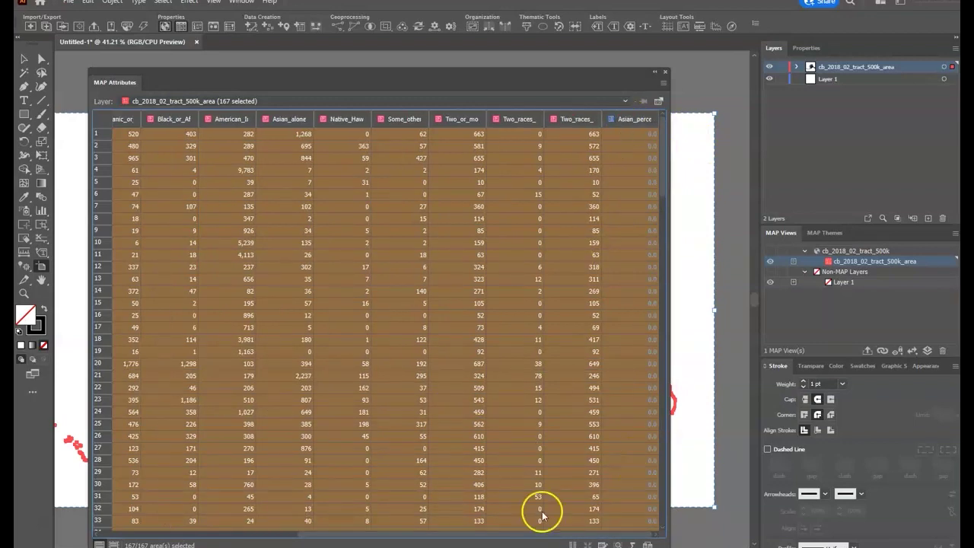
- Reopen the tract layer's schema and set the Asian_percent attribute to derive its value from an expression, opening the Expression Builder
{"action": "left_click", "coordinate": [601, 543]}
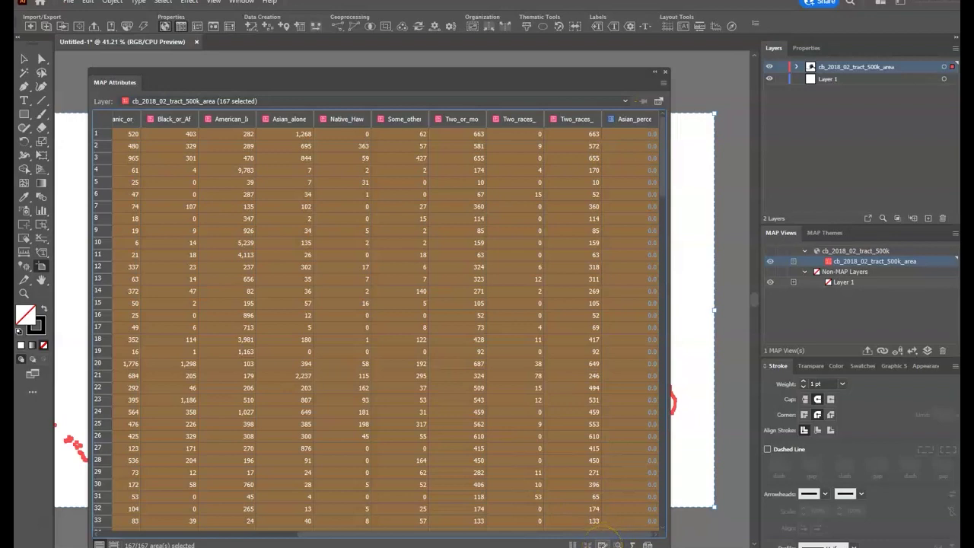
{"action": "left_click", "coordinate": [601, 543]}
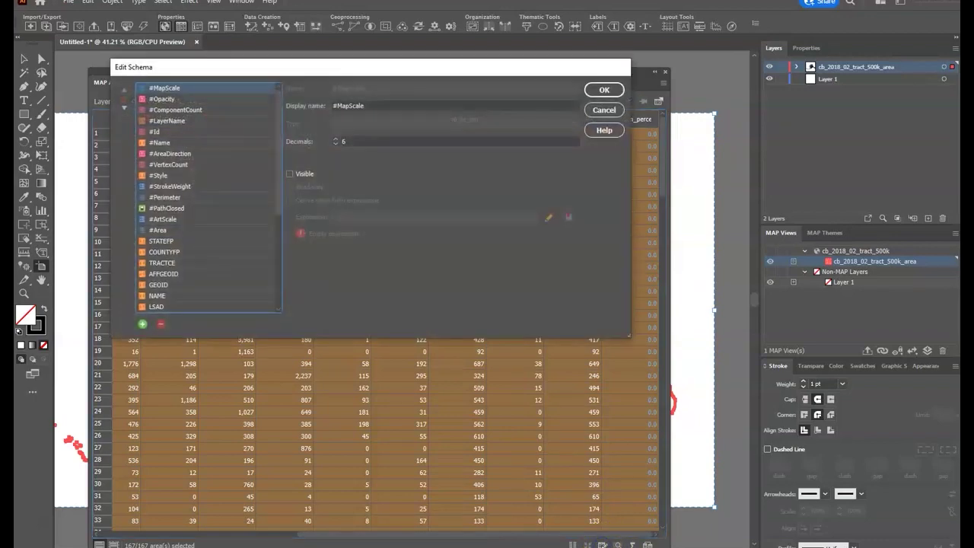
{"action": "left_click_drag", "start_coordinate": [278, 172], "coordinate": [276, 282]}
{"action": "left_click", "coordinate": [184, 307]}
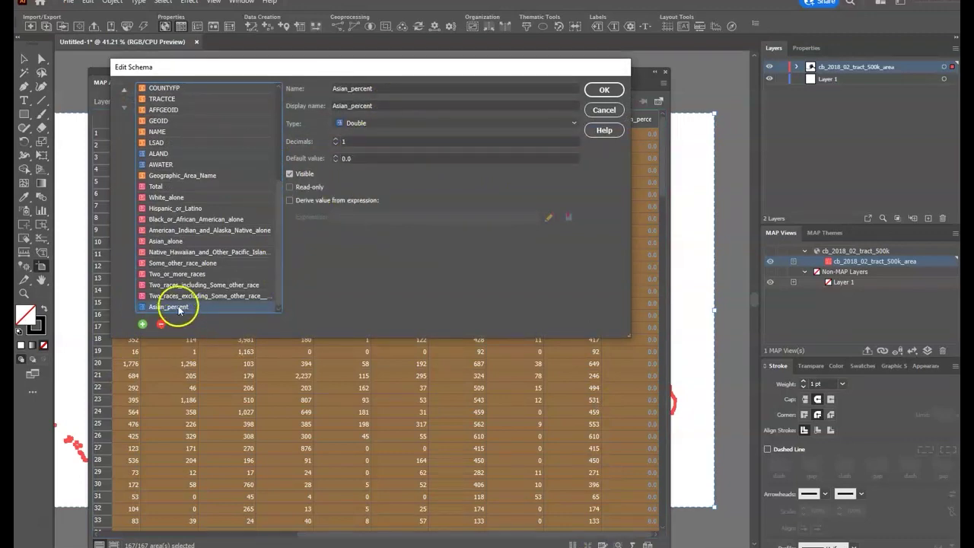
{"action": "left_click", "coordinate": [290, 201]}
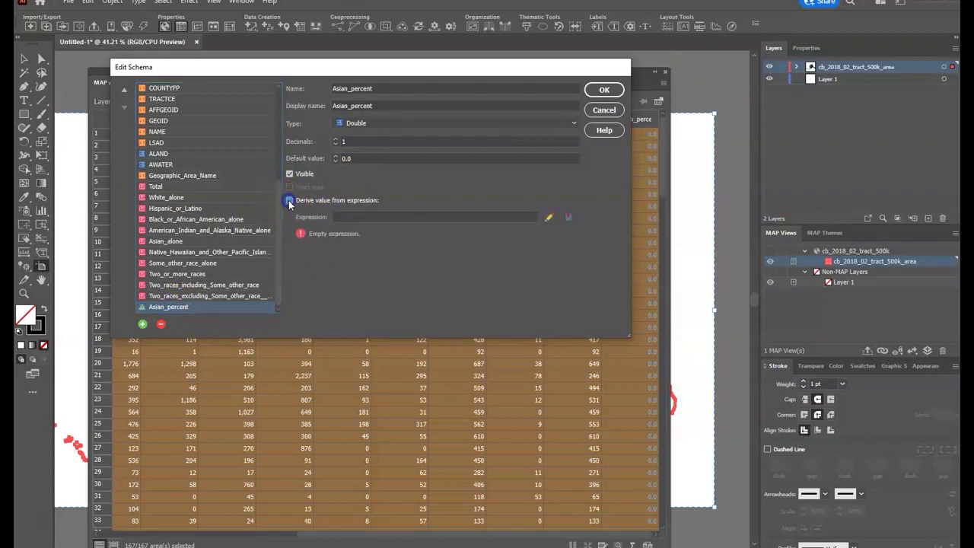
{"action": "left_click", "coordinate": [550, 218]}
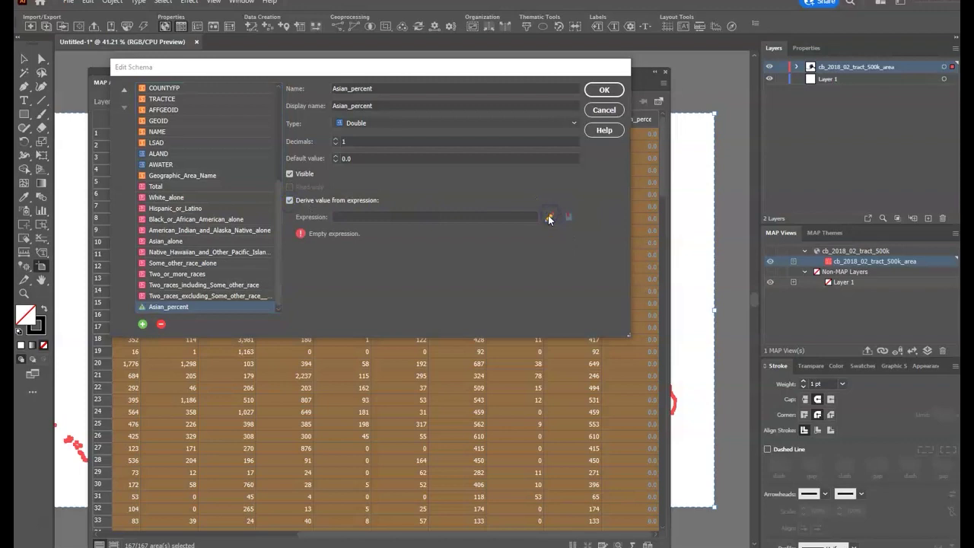
- Build the Asian_percent expression as Asian_alone divided by Total
{"action": "left_click_drag", "start_coordinate": [109, 124], "coordinate": [365, 117]}
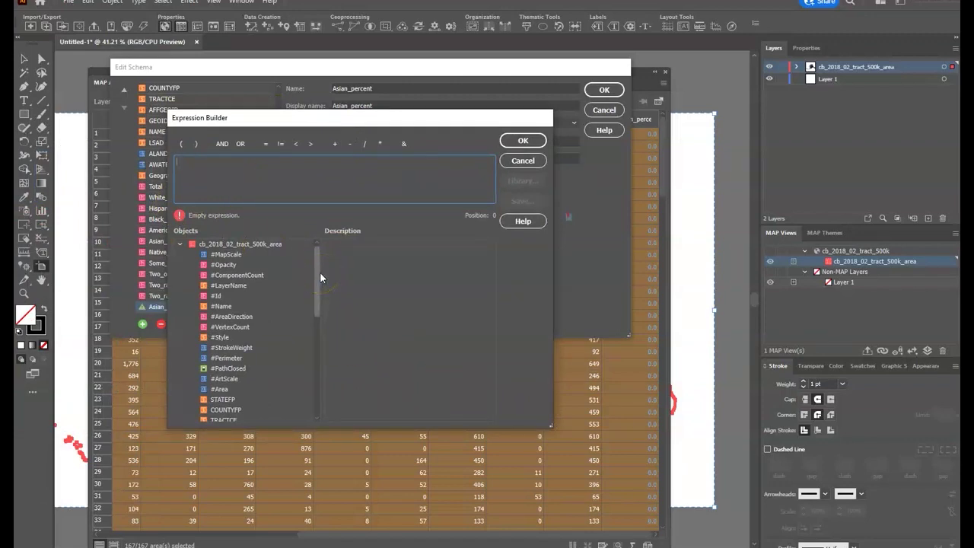
{"action": "left_click_drag", "start_coordinate": [319, 278], "coordinate": [321, 368]}
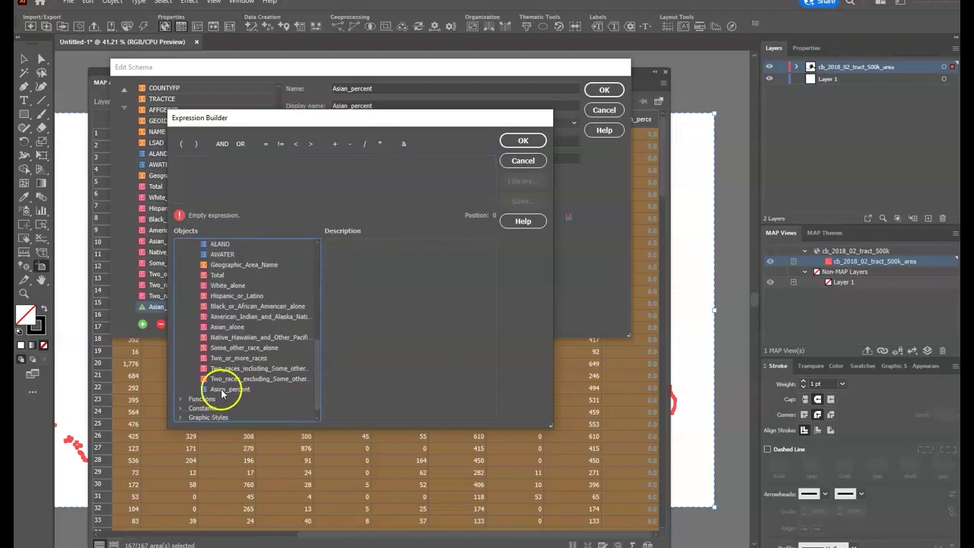
{"action": "left_click", "coordinate": [219, 327]}
{"action": "double_click", "coordinate": [219, 328]}
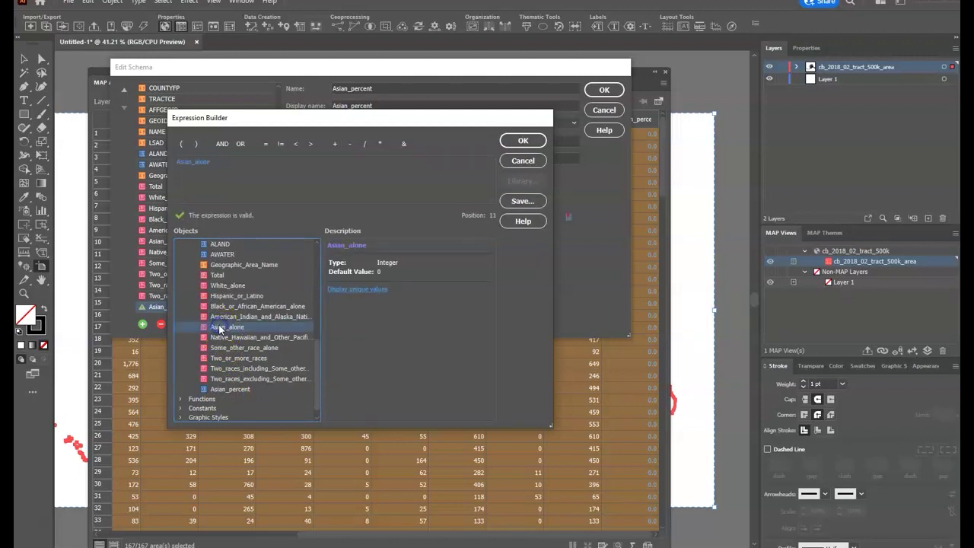
{"action": "left_click", "coordinate": [365, 147]}
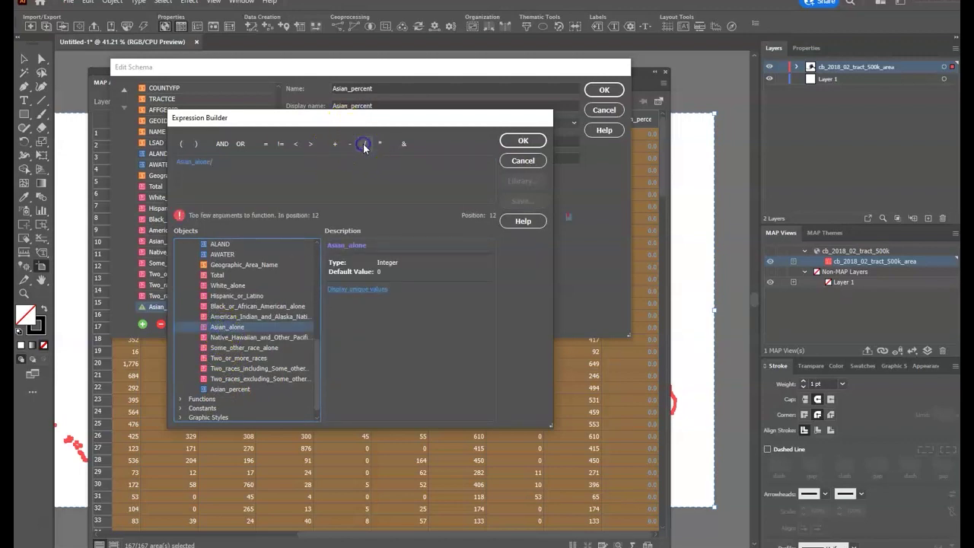
{"action": "left_click", "coordinate": [216, 275]}
{"action": "double_click", "coordinate": [215, 276]}
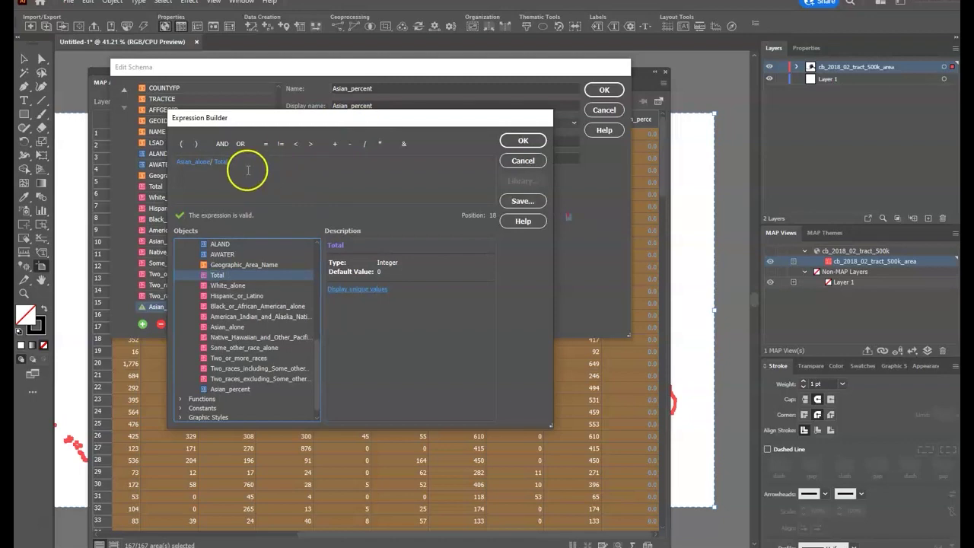
- Enclose the division in parentheses and multiply it by 100, apply the expression and schema, and close the attribute table
{"action": "left_click", "coordinate": [176, 162]}
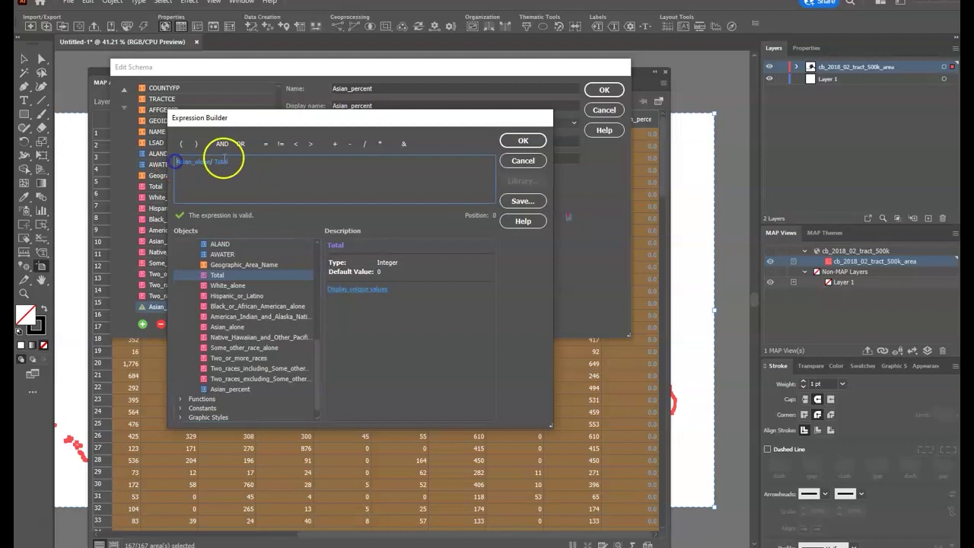
{"action": "left_click", "coordinate": [183, 144]}
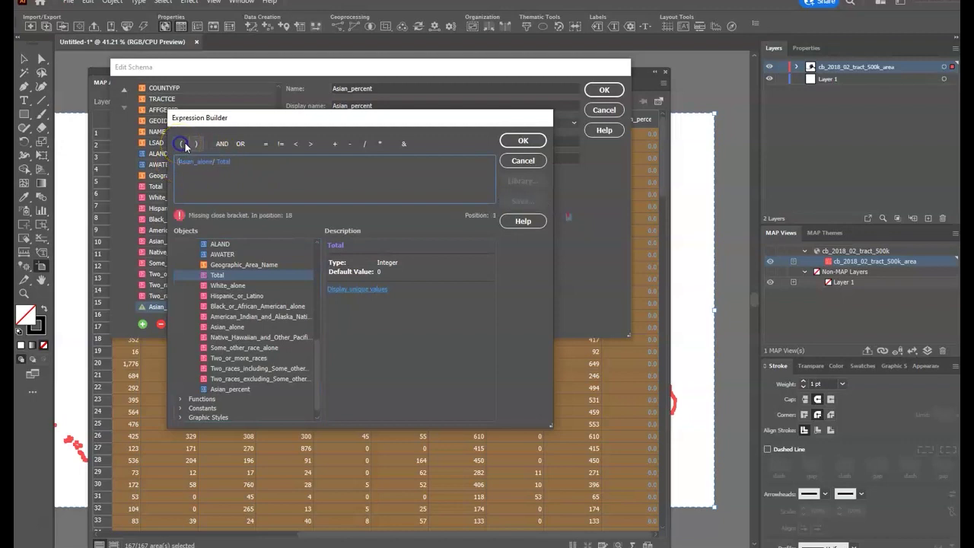
{"action": "left_click", "coordinate": [230, 162]}
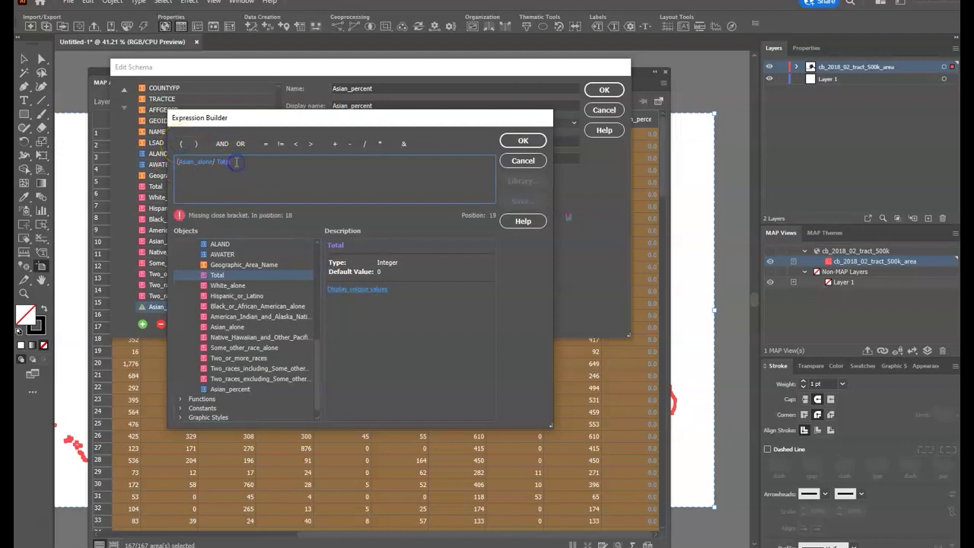
{"action": "left_click", "coordinate": [196, 144]}
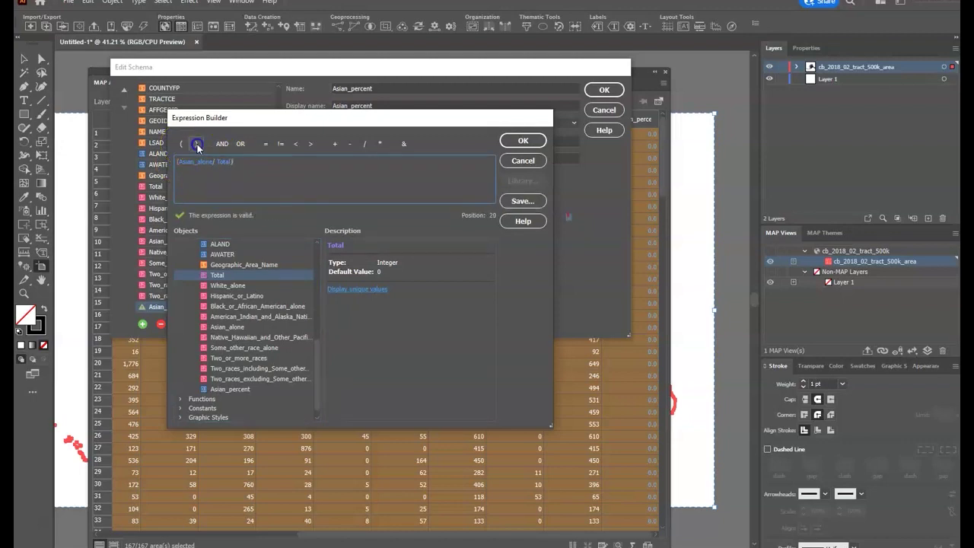
{"action": "left_click", "coordinate": [381, 146]}
{"action": "type", "text": "100"}
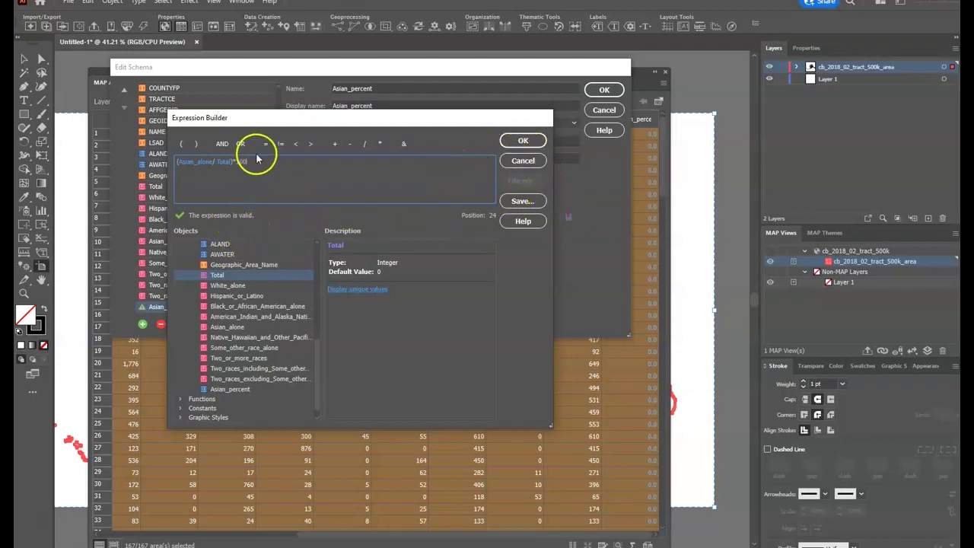
{"action": "left_click", "coordinate": [523, 142]}
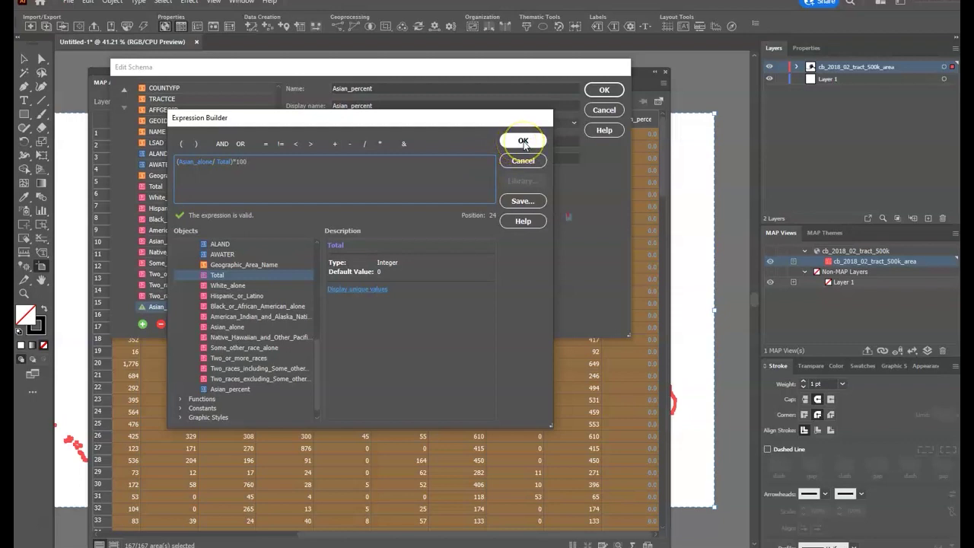
{"action": "left_click", "coordinate": [522, 143]}
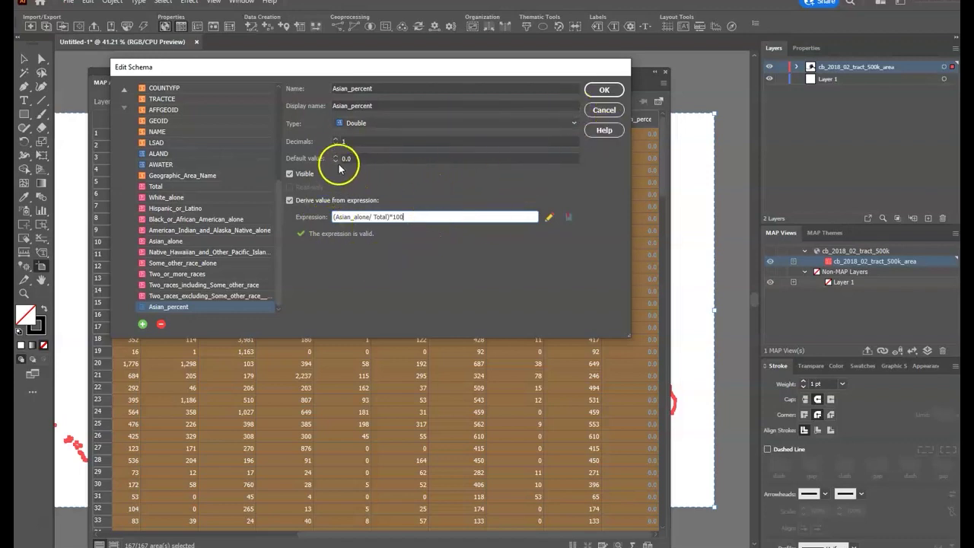
{"action": "left_click", "coordinate": [605, 90]}
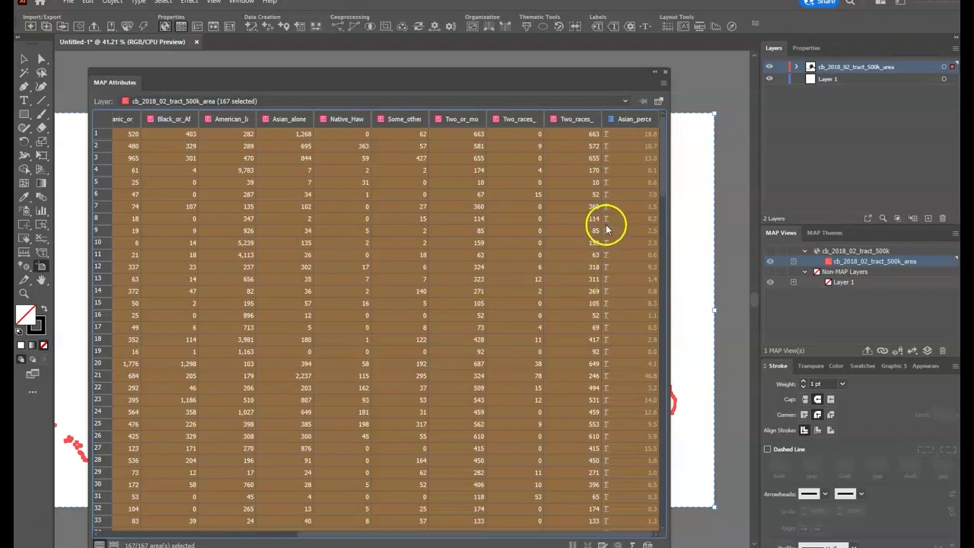
{"action": "left_click", "coordinate": [664, 74]}
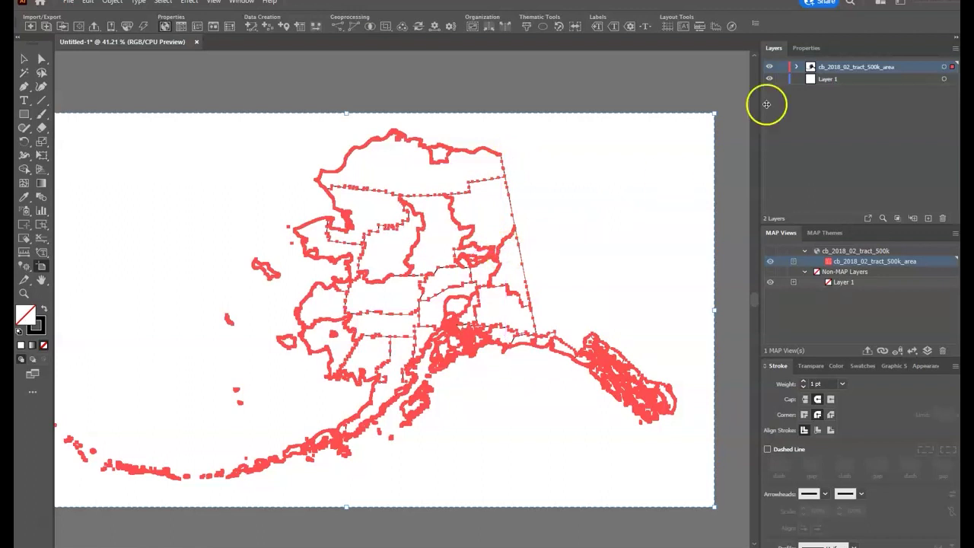
- Draw a rectangle about 1631 by 910 px on Layer 1, extending slightly beyond the artboard on all sides
{"action": "left_click", "coordinate": [833, 82]}
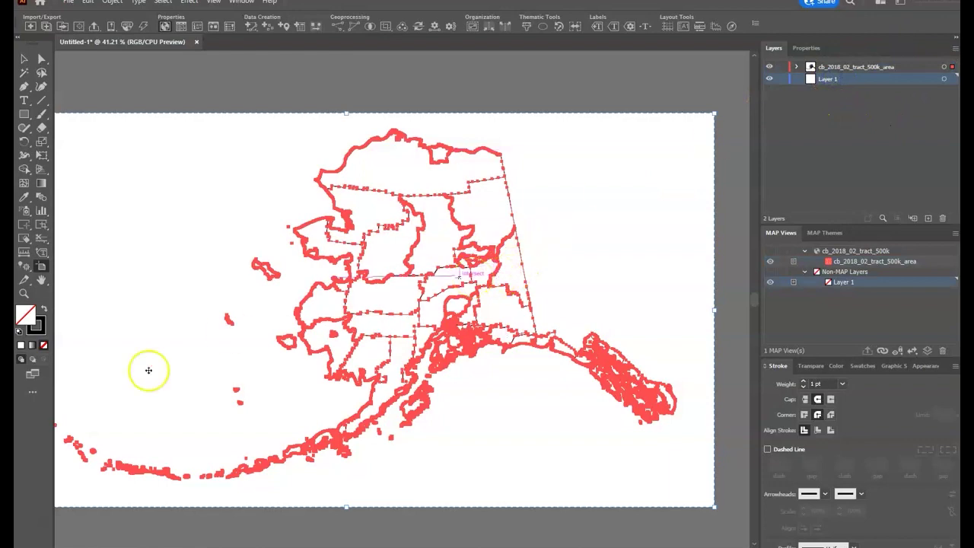
{"action": "left_click", "coordinate": [24, 292]}
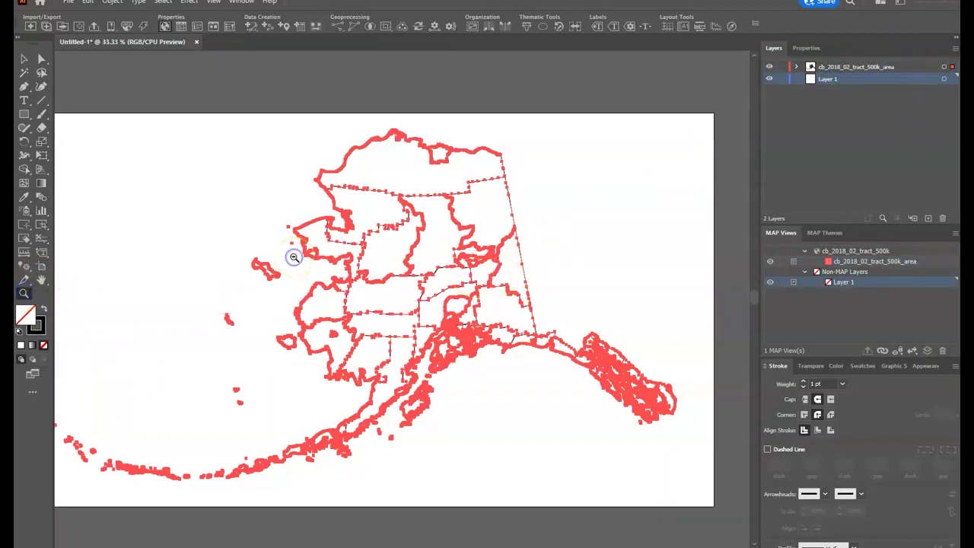
{"action": "left_click", "coordinate": [293, 257], "text": "alt"}
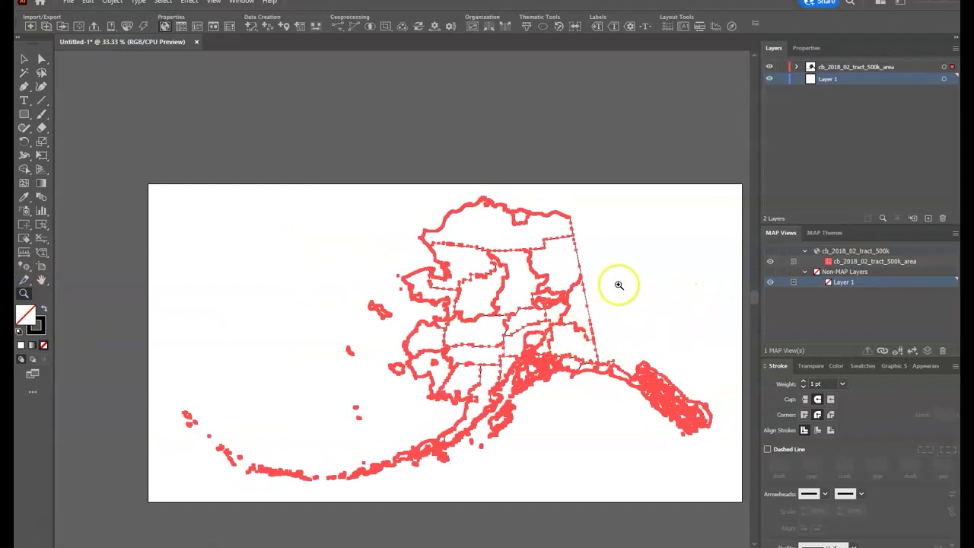
{"action": "left_click", "coordinate": [41, 279]}
{"action": "left_click_drag", "start_coordinate": [389, 258], "coordinate": [337, 211]}
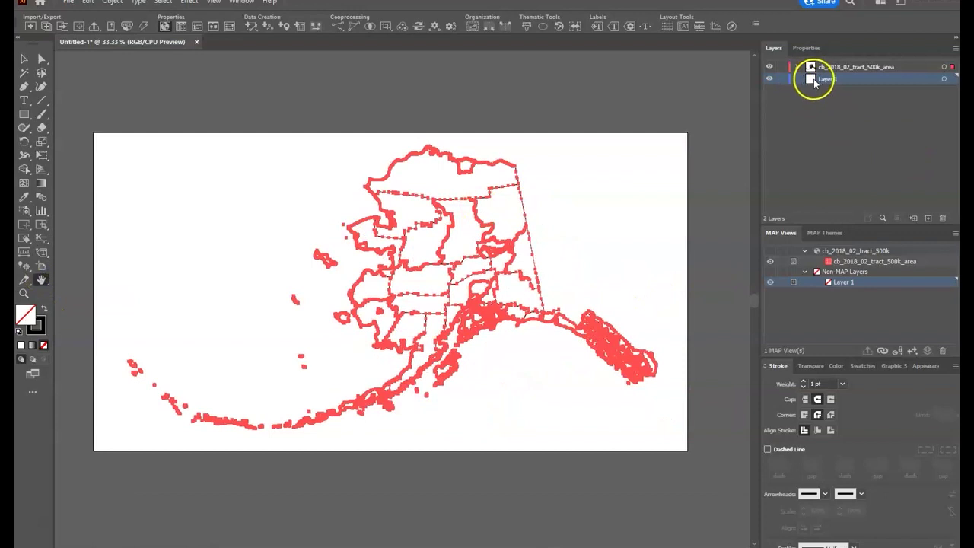
{"action": "left_click", "coordinate": [24, 114]}
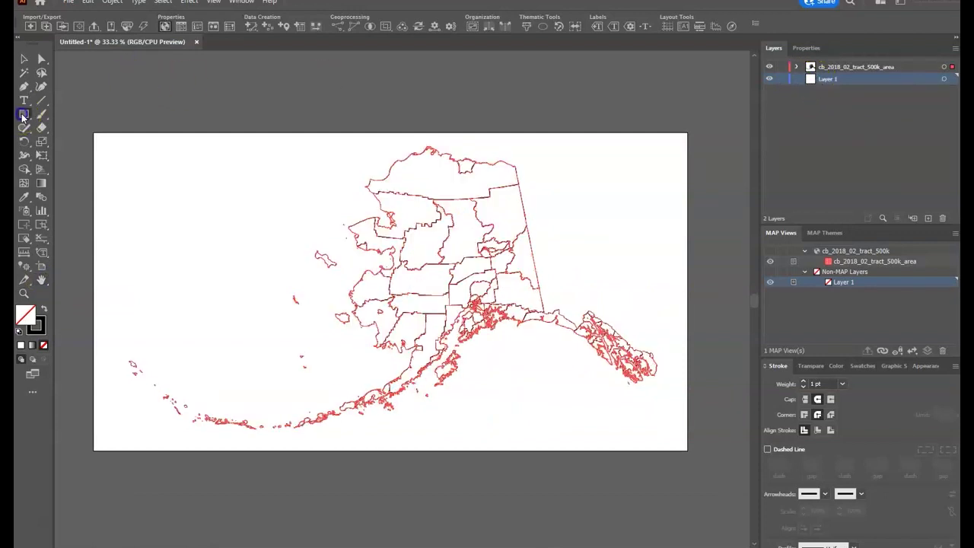
{"action": "left_click_drag", "start_coordinate": [79, 120], "coordinate": [707, 467]}
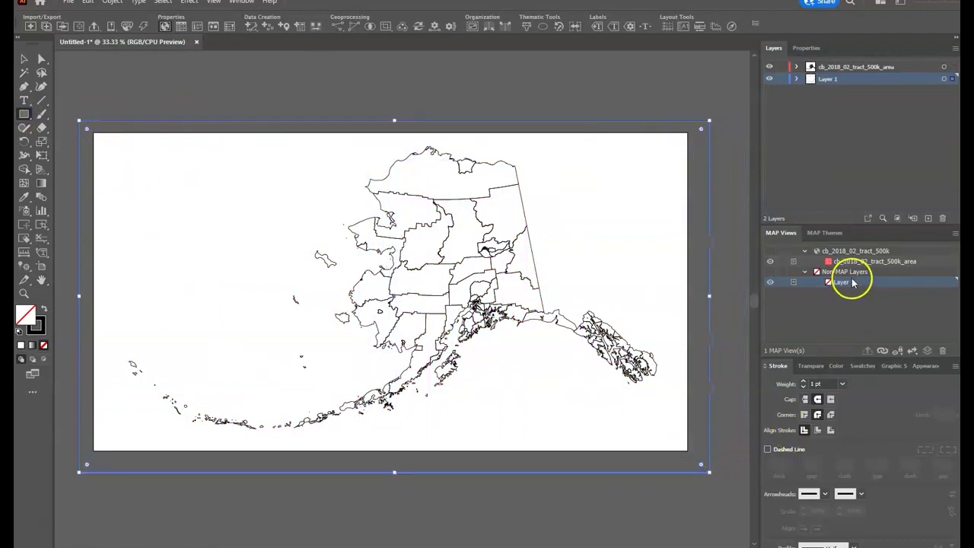
- Fill the background rectangle with a light gray swatch and lock Layer 1
{"action": "left_click", "coordinate": [806, 48]}
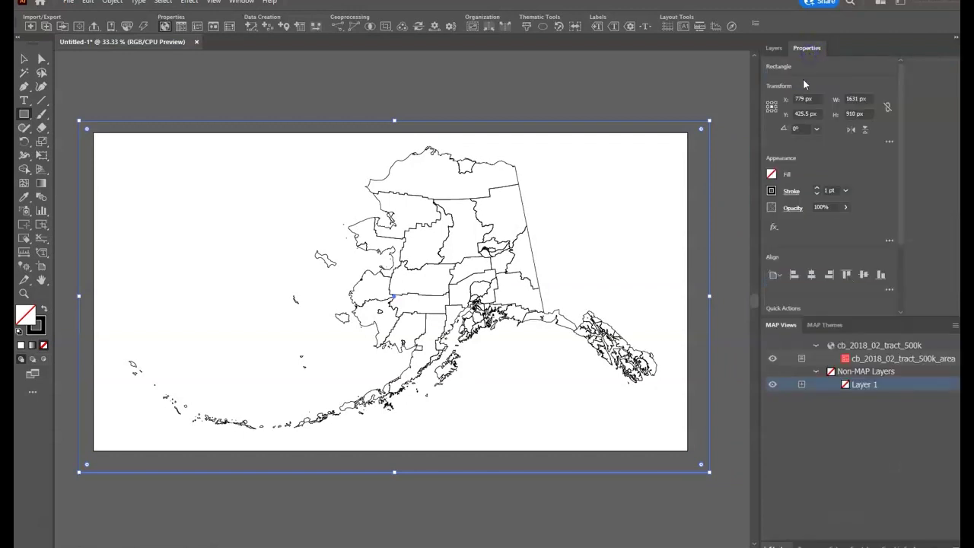
{"action": "left_click", "coordinate": [772, 173]}
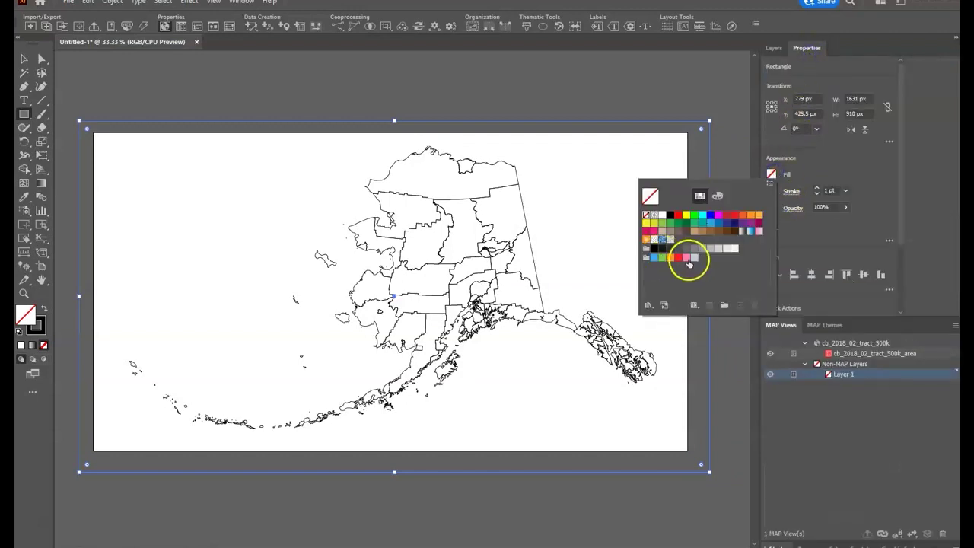
{"action": "left_click", "coordinate": [710, 248]}
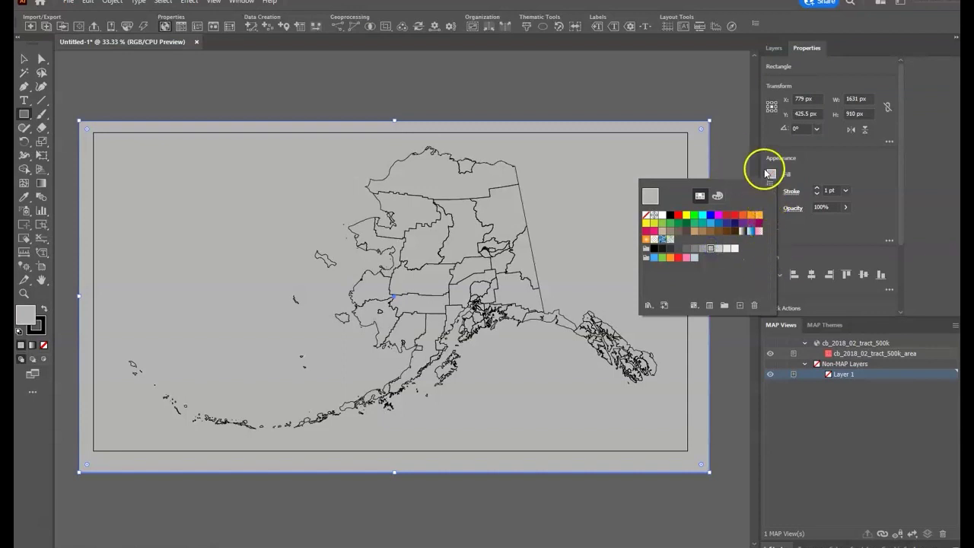
{"action": "left_click", "coordinate": [742, 154]}
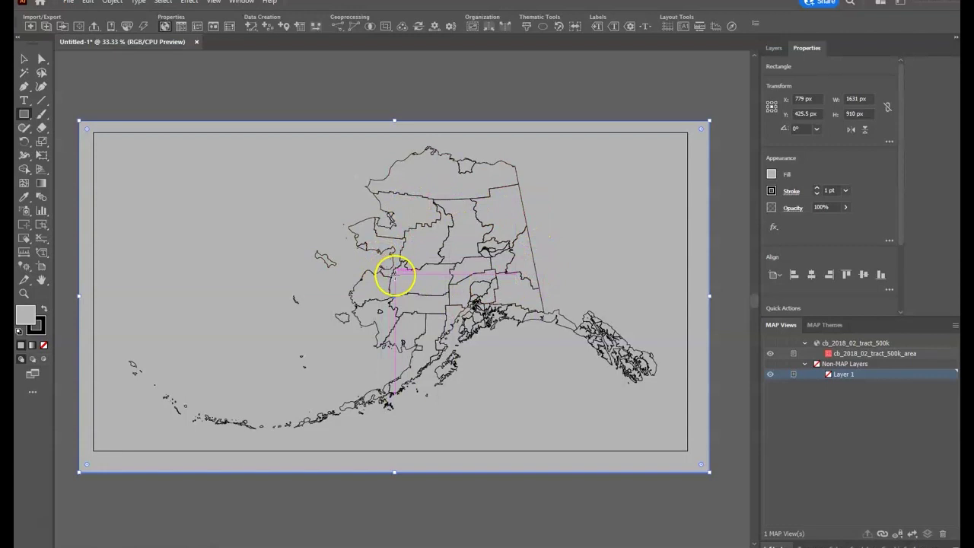
{"action": "left_click", "coordinate": [775, 49]}
{"action": "left_click", "coordinate": [782, 78]}
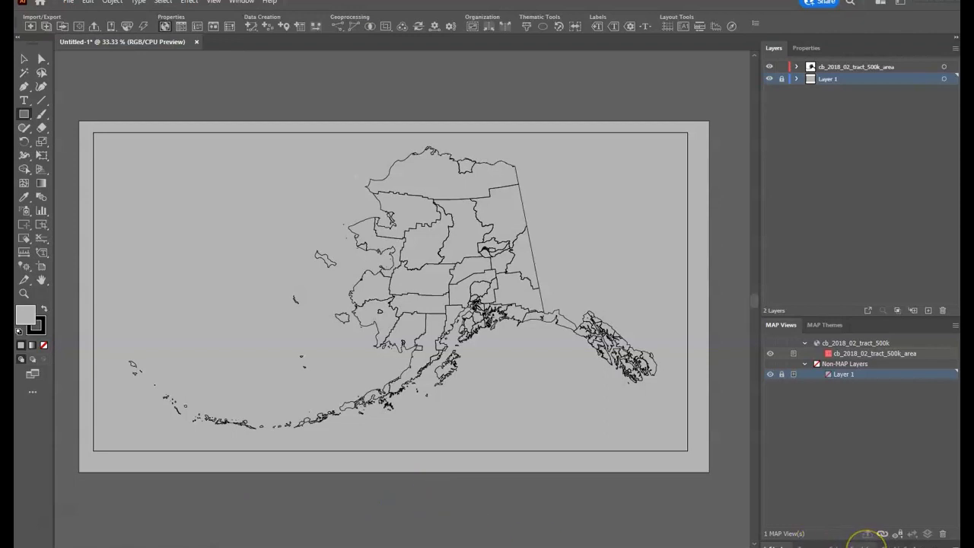
- Open the Red Purple swatch library from the sequential RGB ColorBrewer collection in MAP Swatches
{"action": "left_click", "coordinate": [867, 544]}
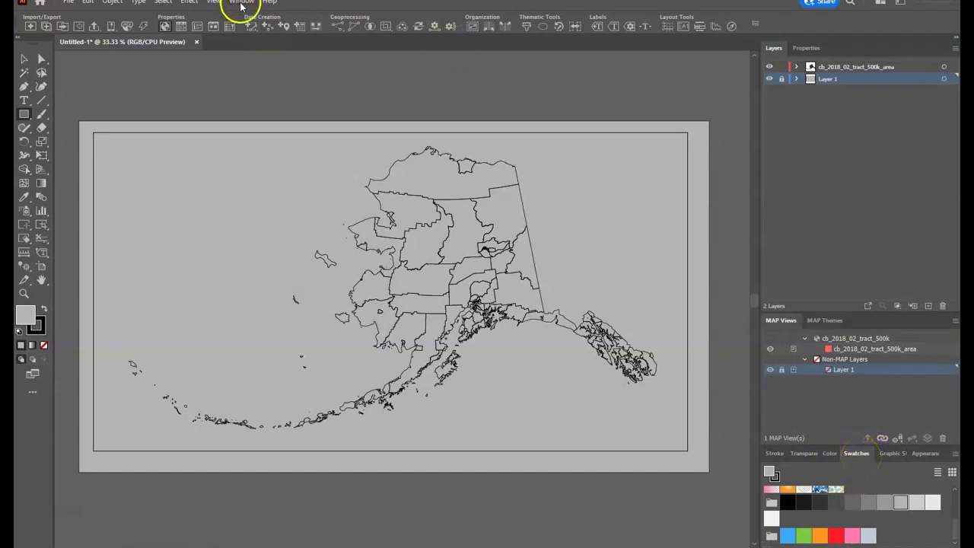
{"action": "left_click", "coordinate": [955, 454]}
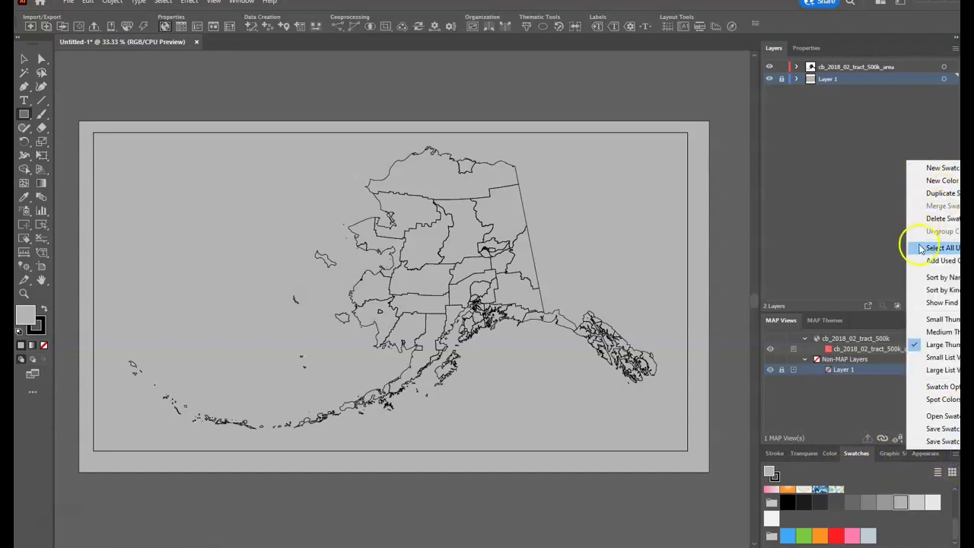
{"action": "mouse_move", "coordinate": [940, 416]}
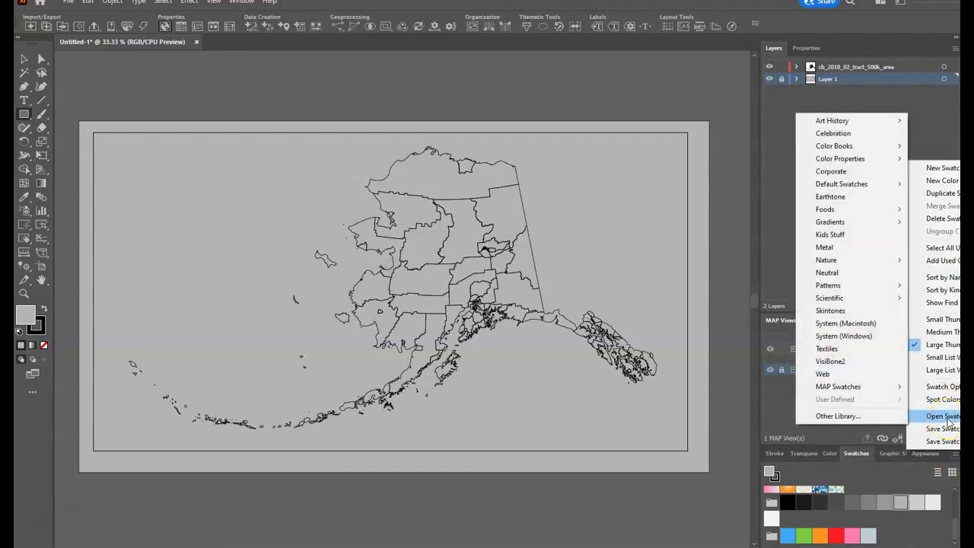
{"action": "mouse_move", "coordinate": [851, 388]}
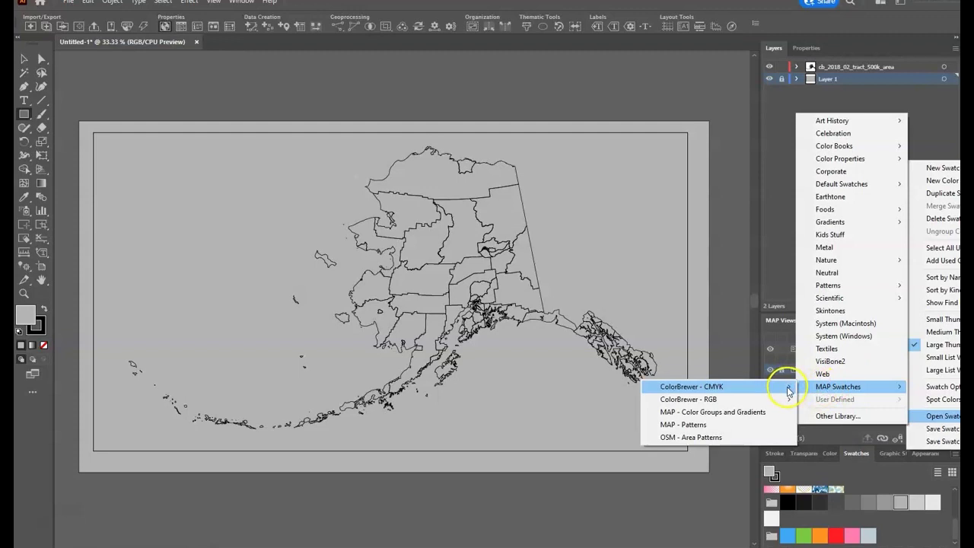
{"action": "mouse_move", "coordinate": [789, 402]}
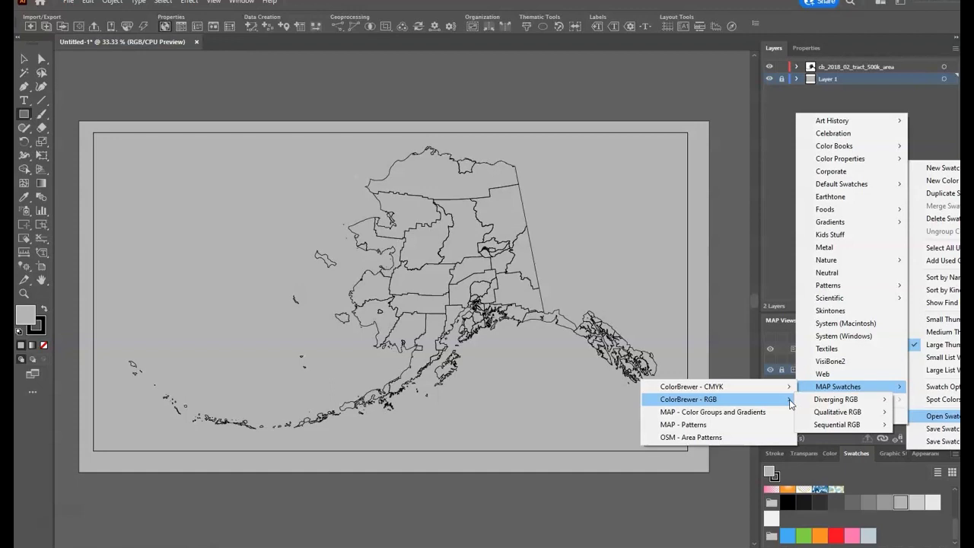
{"action": "left_click", "coordinate": [818, 403]}
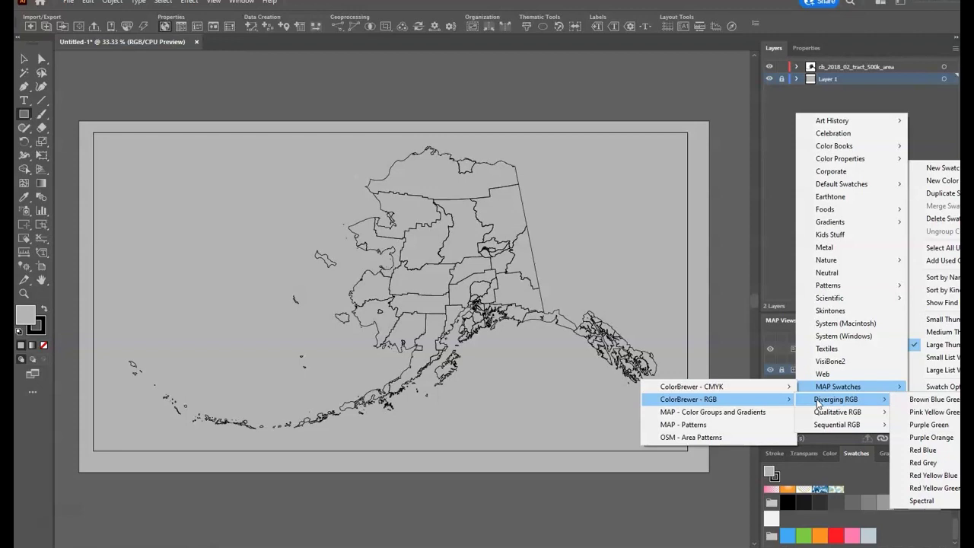
{"action": "mouse_move", "coordinate": [837, 427]}
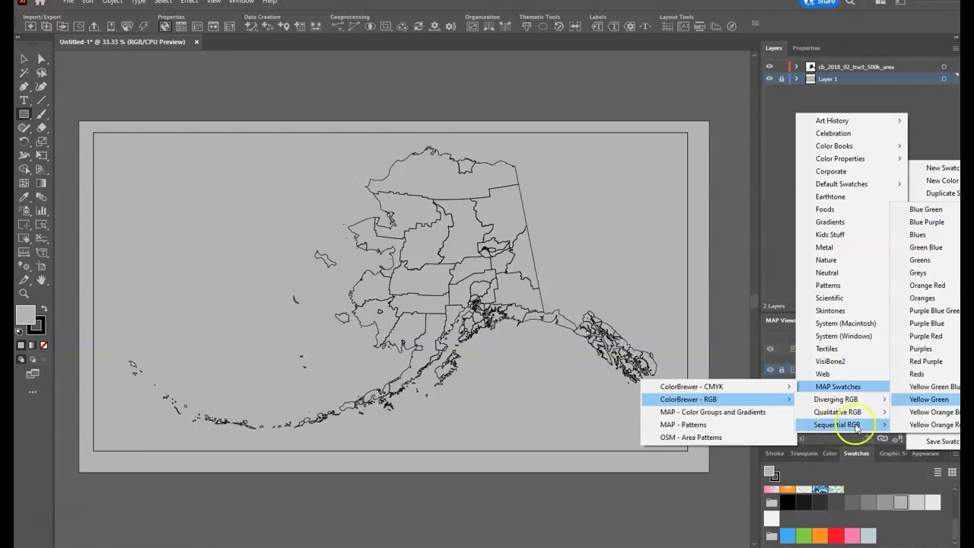
{"action": "left_click", "coordinate": [942, 367]}
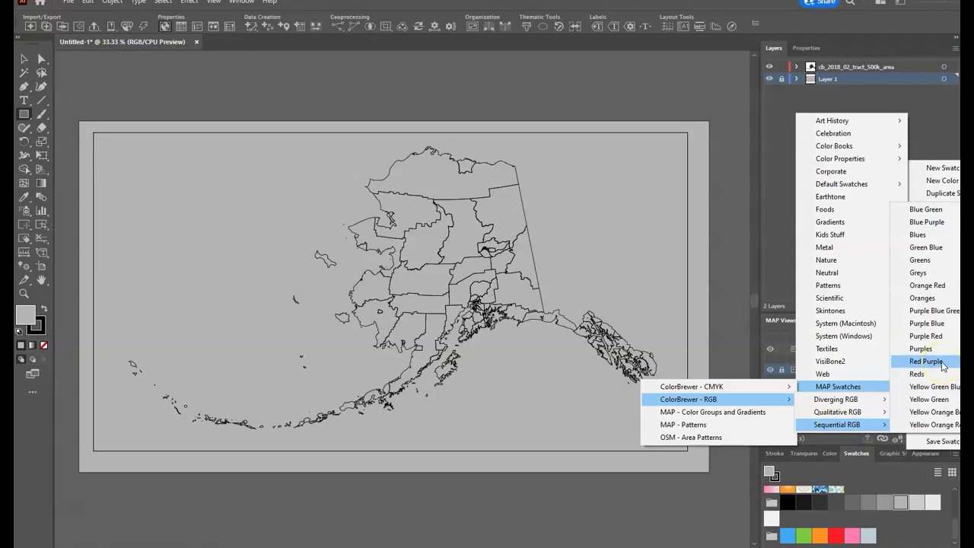
{"action": "left_click", "coordinate": [944, 366]}
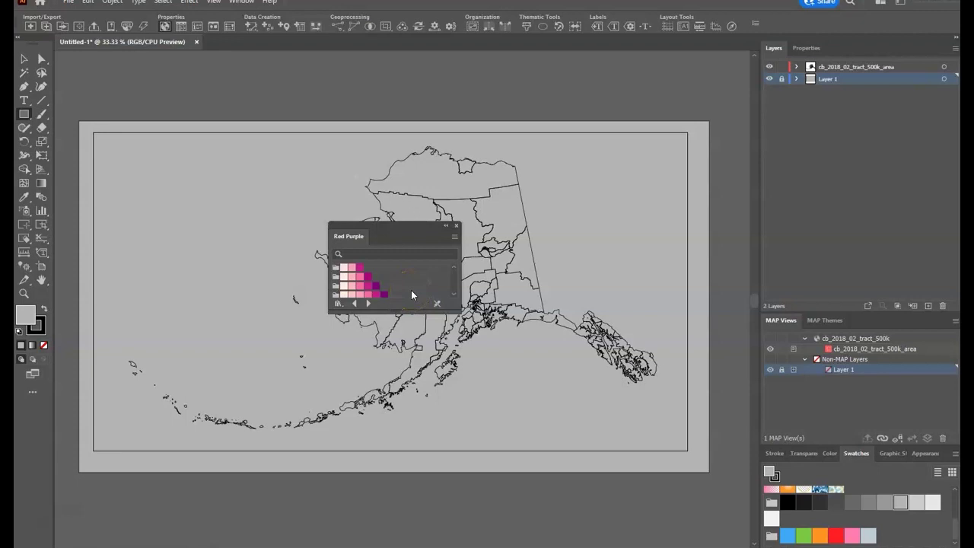
- Add the five-color RdPu_5_RGB color group to the document swatches and close the Red Purple library
{"action": "left_click", "coordinate": [453, 296]}
{"action": "left_click", "coordinate": [454, 297]}
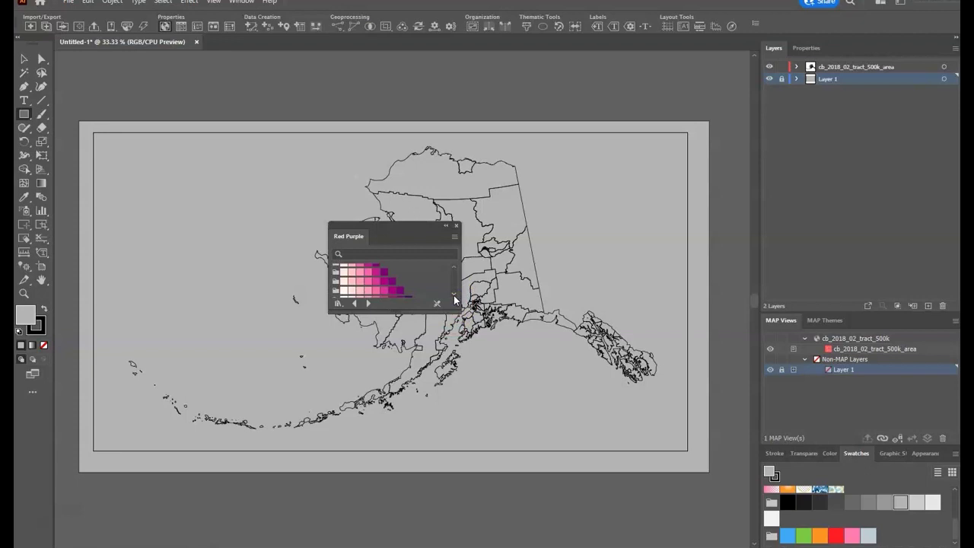
{"action": "left_click", "coordinate": [454, 266]}
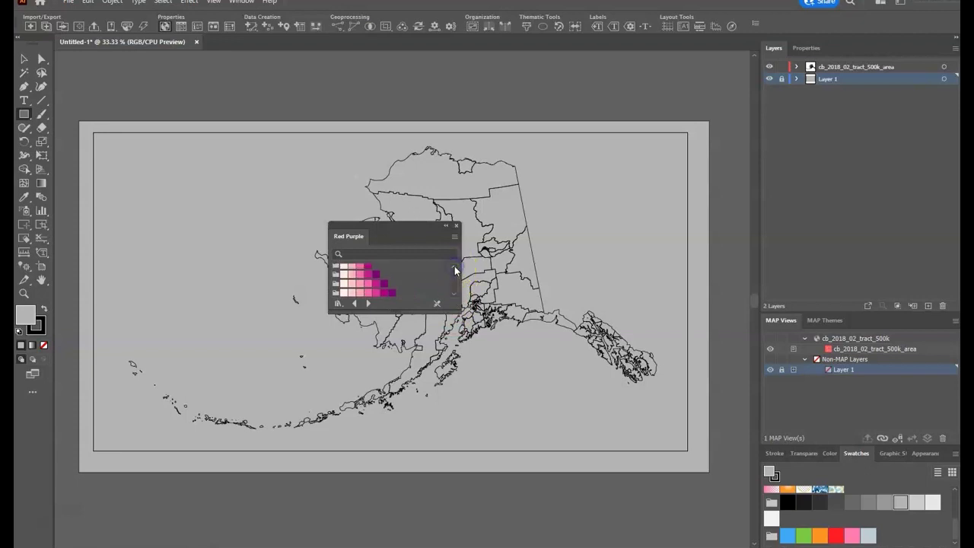
{"action": "left_click", "coordinate": [454, 267]}
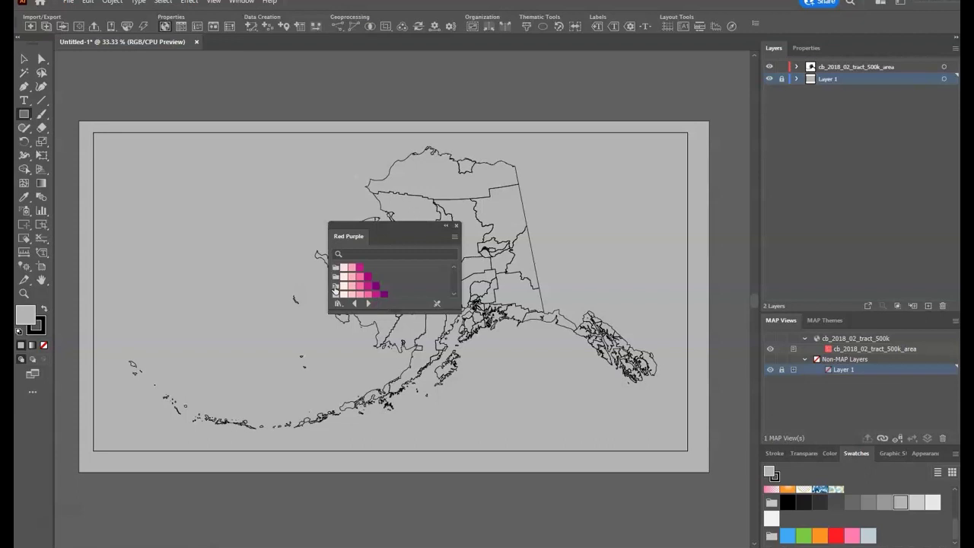
{"action": "left_click", "coordinate": [336, 288]}
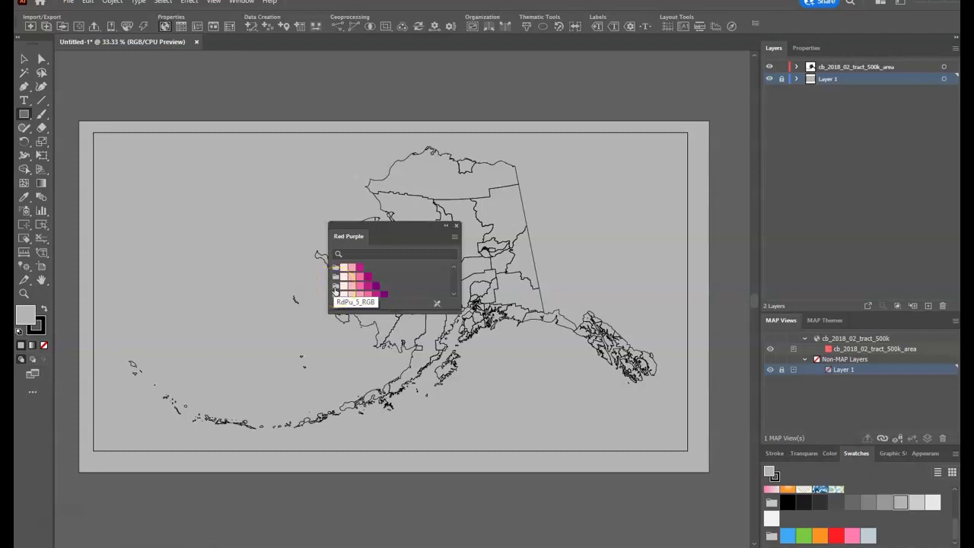
{"action": "left_click", "coordinate": [336, 287]}
{"action": "left_click", "coordinate": [601, 329]}
{"action": "left_click", "coordinate": [340, 259]}
{"action": "left_click_drag", "start_coordinate": [948, 473], "coordinate": [957, 529]}
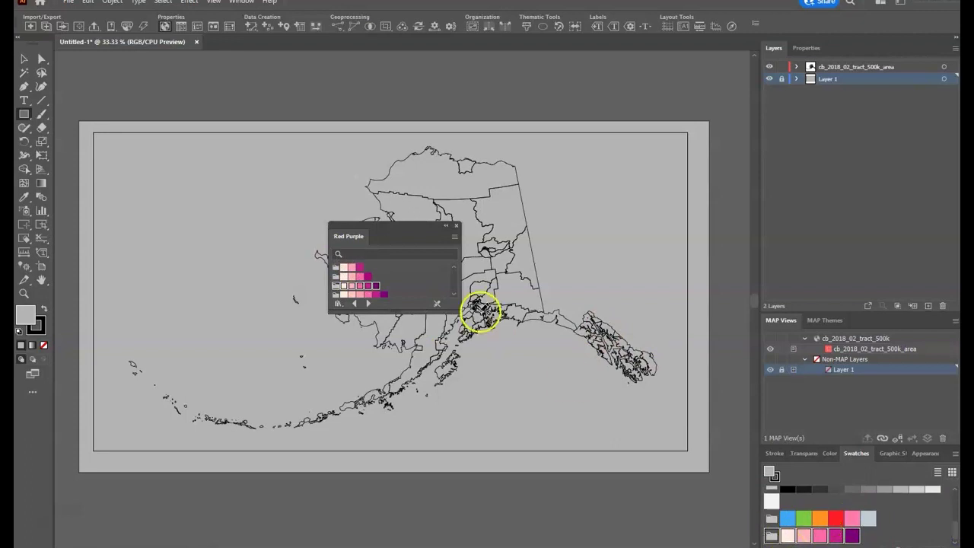
{"action": "left_click", "coordinate": [457, 226]}
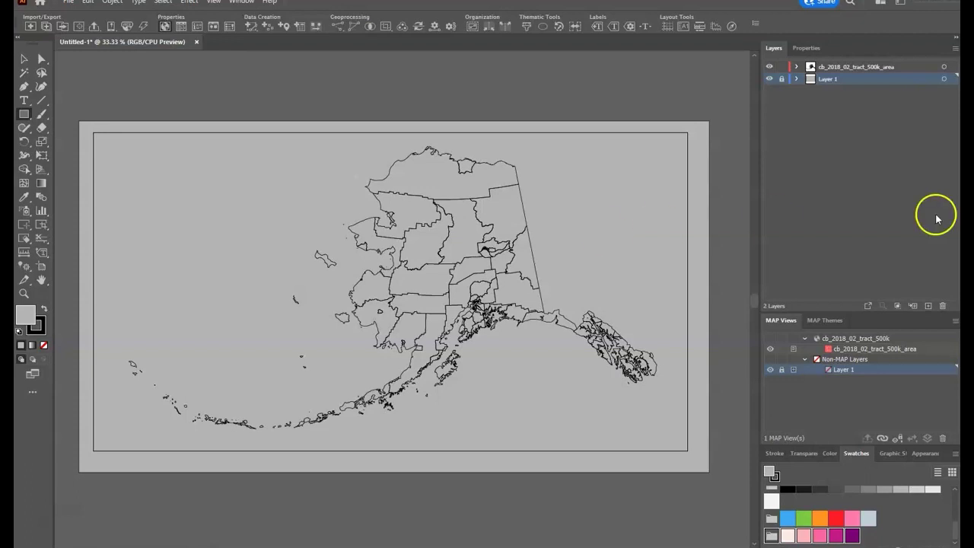
- Create a Stylesheet MAP theme named "Percent Asian" for the Area feature type
{"action": "left_click", "coordinate": [820, 321]}
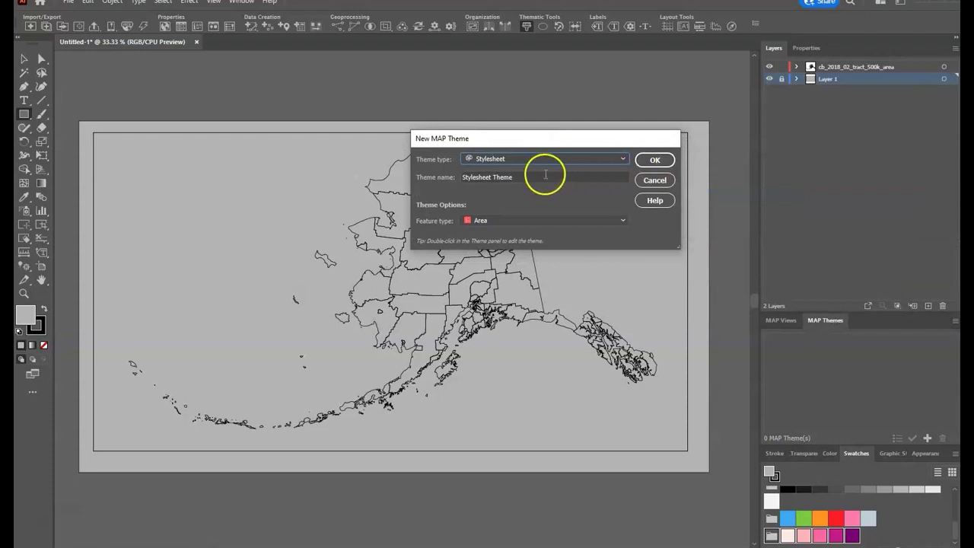
{"action": "left_click", "coordinate": [520, 177]}
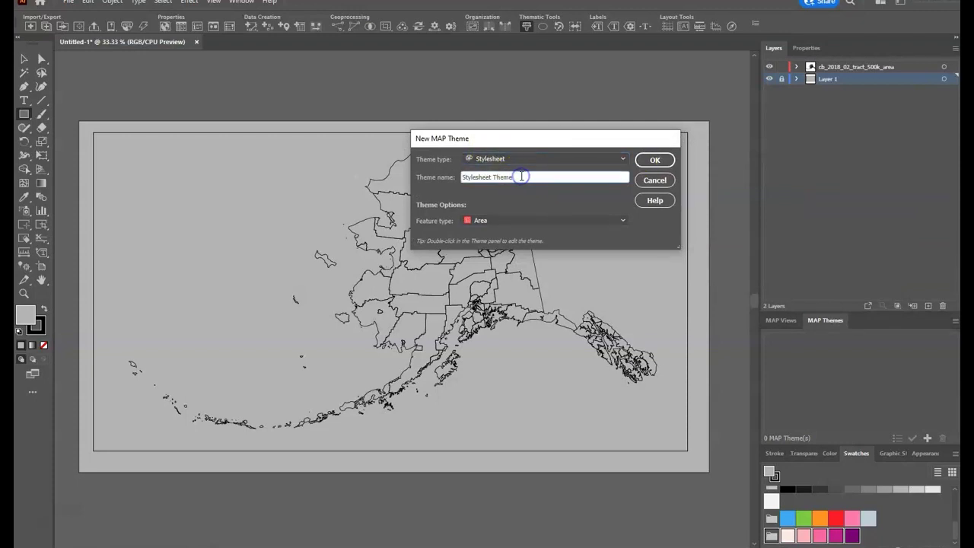
{"action": "left_click_drag", "start_coordinate": [520, 177], "coordinate": [426, 177]}
{"action": "type", "text": "Ala"}
{"action": "key", "text": "BackSpace"}
{"action": "key", "text": "BackSpace"}
{"action": "key", "text": "BackSpace"}
{"action": "type", "text": "Percent Asian"}
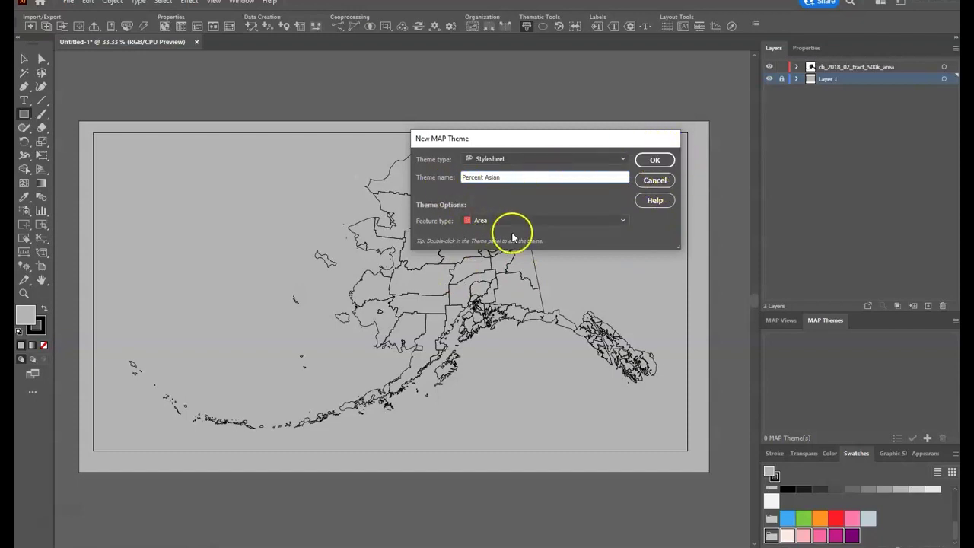
{"action": "left_click", "coordinate": [655, 161]}
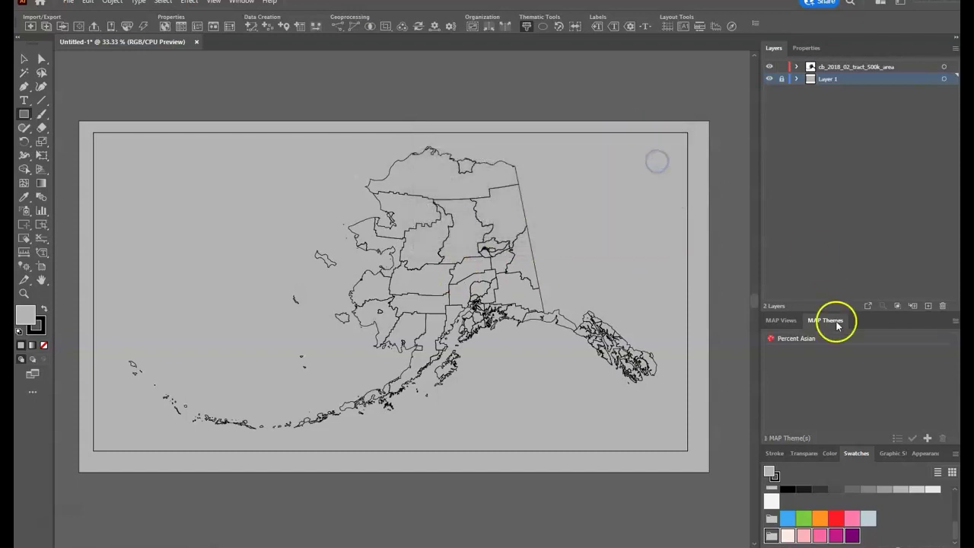
- Open the Percent Asian theme for editing and assign the cb_2018_02_tract_500k_area layer to it
{"action": "left_click", "coordinate": [791, 339]}
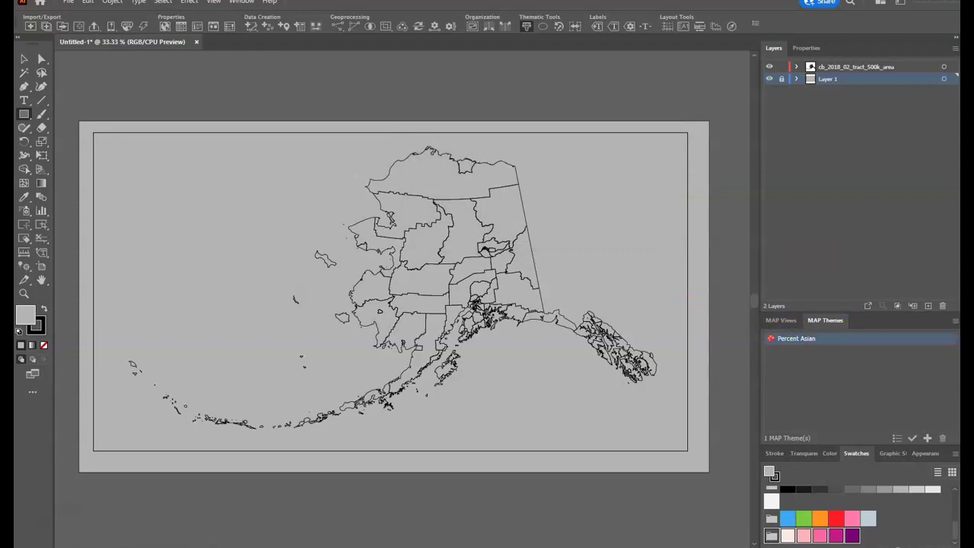
{"action": "double_click", "coordinate": [791, 339]}
{"action": "left_click_drag", "start_coordinate": [763, 115], "coordinate": [565, 83]}
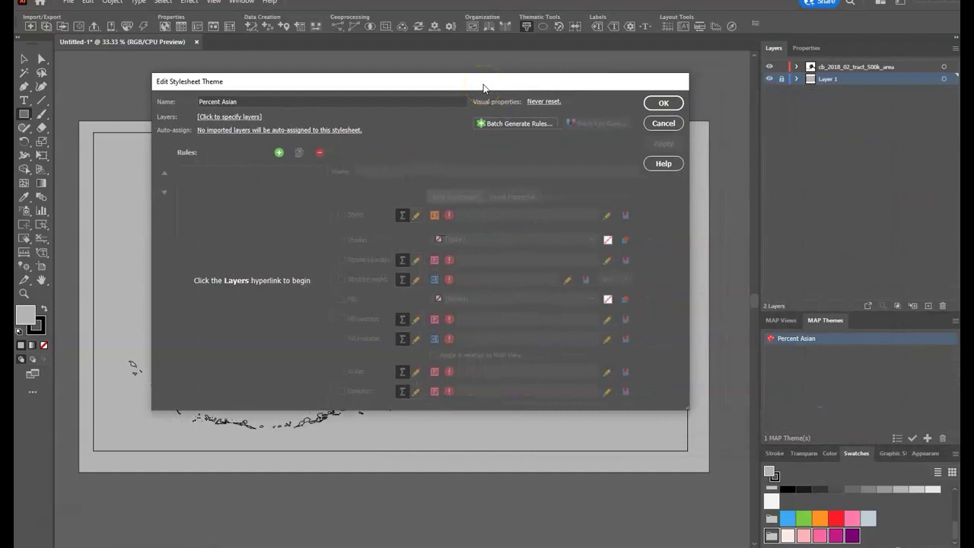
{"action": "left_click", "coordinate": [239, 119]}
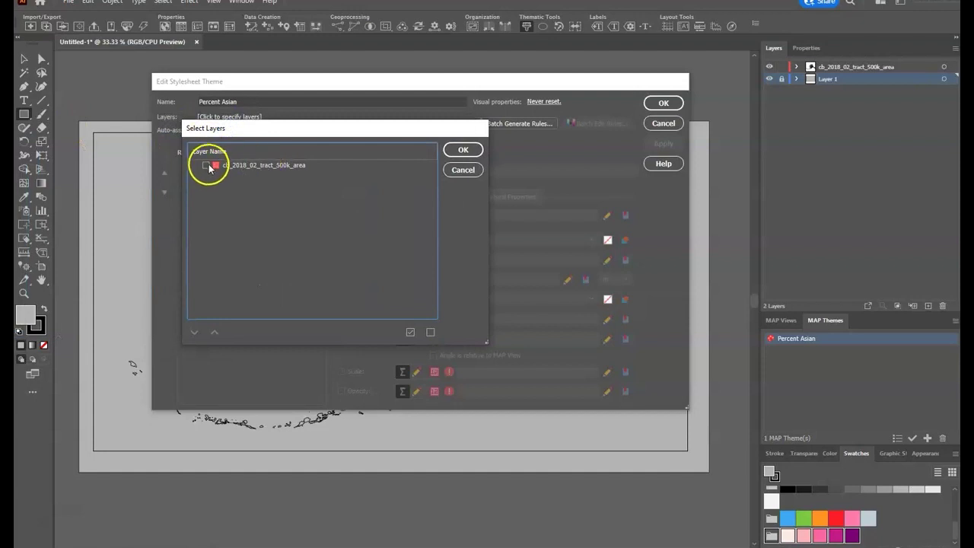
{"action": "left_click", "coordinate": [206, 165]}
{"action": "left_click", "coordinate": [464, 150]}
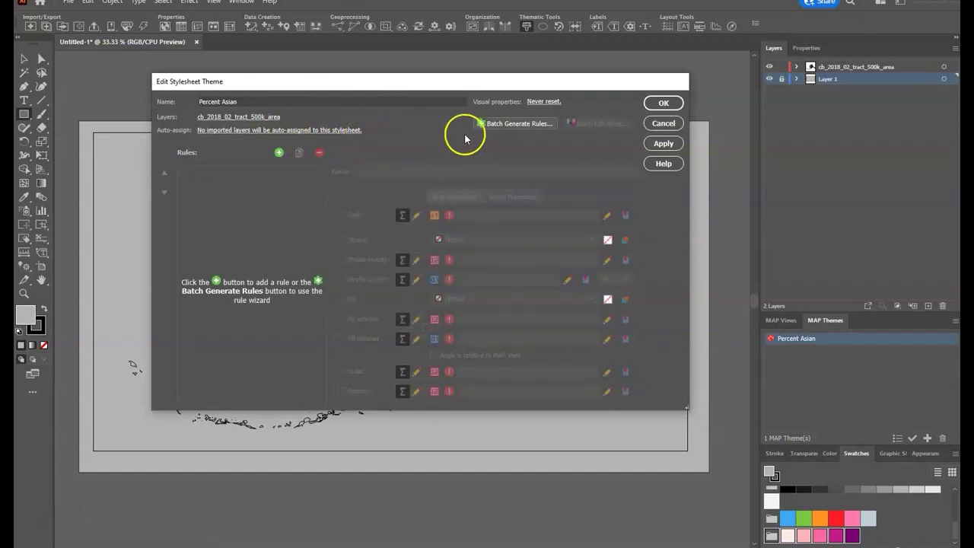
- Start batch generating rules for the theme and load the Asian_percent attribute values as the data source
{"action": "left_click", "coordinate": [529, 124]}
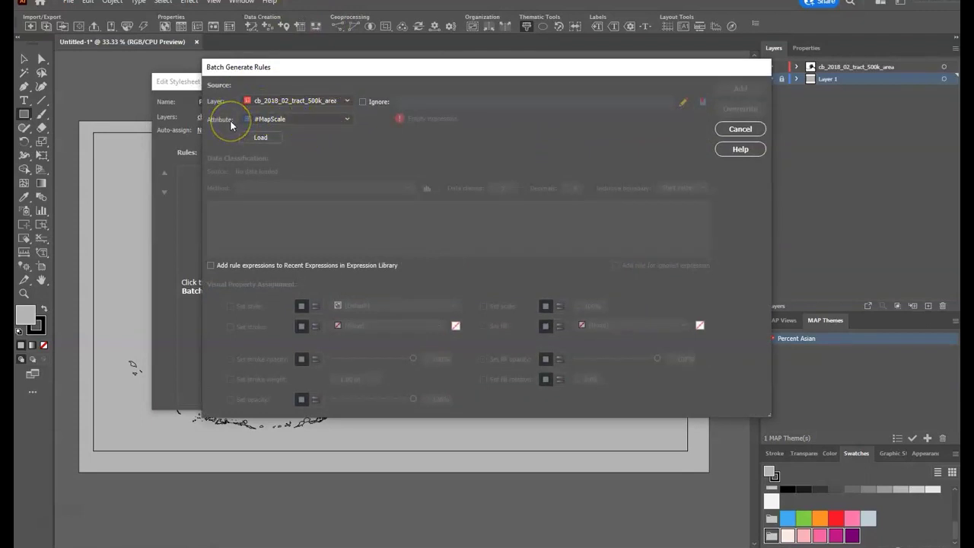
{"action": "left_click", "coordinate": [347, 121]}
{"action": "left_click_drag", "start_coordinate": [457, 148], "coordinate": [463, 259]}
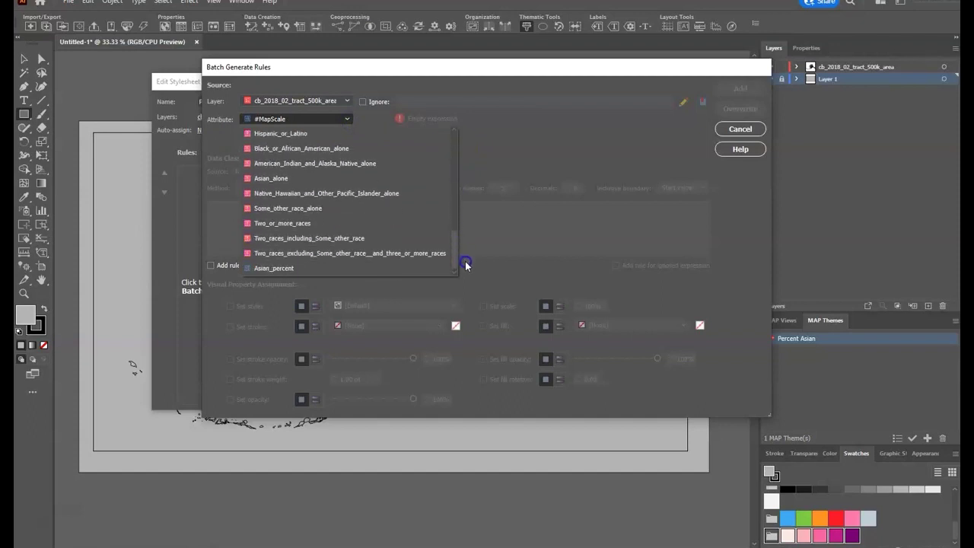
{"action": "left_click", "coordinate": [272, 268]}
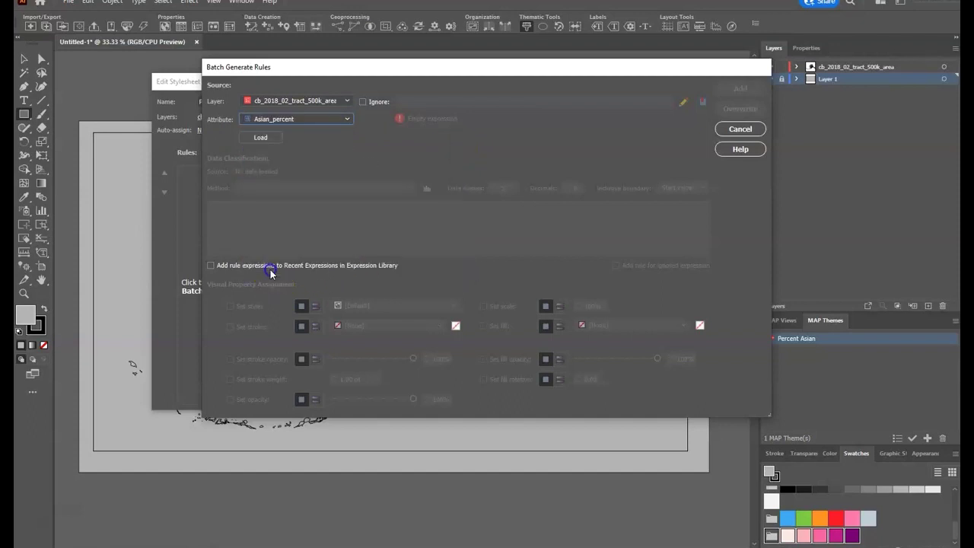
{"action": "left_click", "coordinate": [261, 137]}
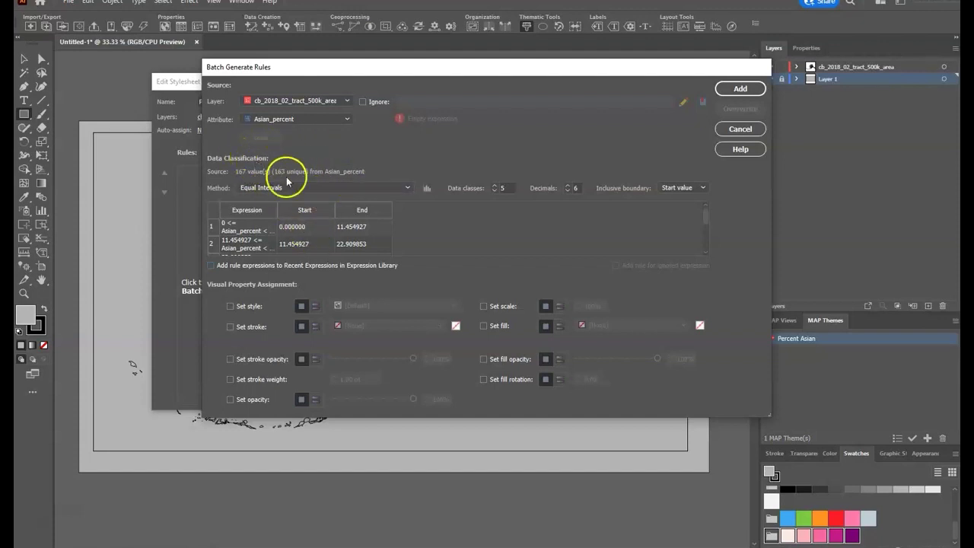
- Compare the data distribution charts of the Equal Intervals and Natural Breaks (Jenks-Caspall) classification methods
{"action": "left_click", "coordinate": [427, 189]}
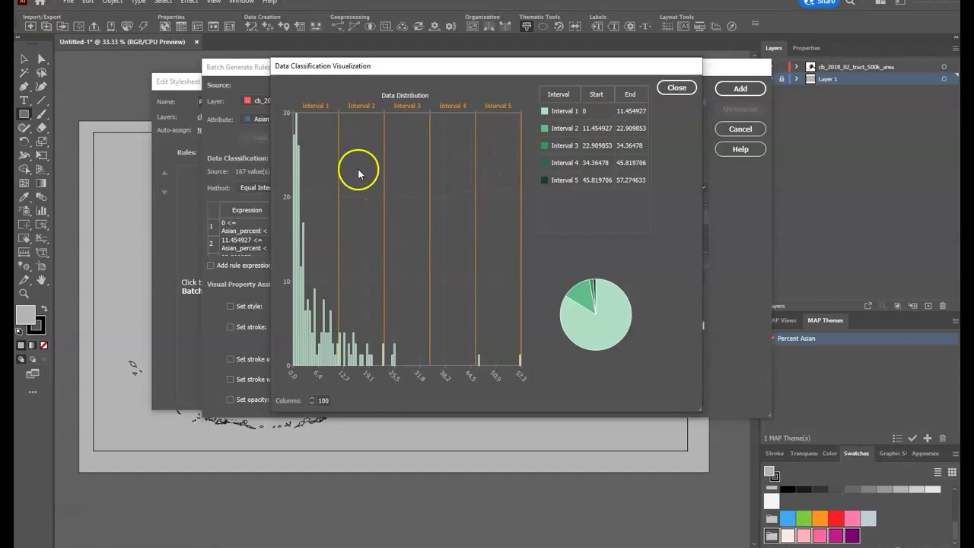
{"action": "left_click", "coordinate": [677, 86]}
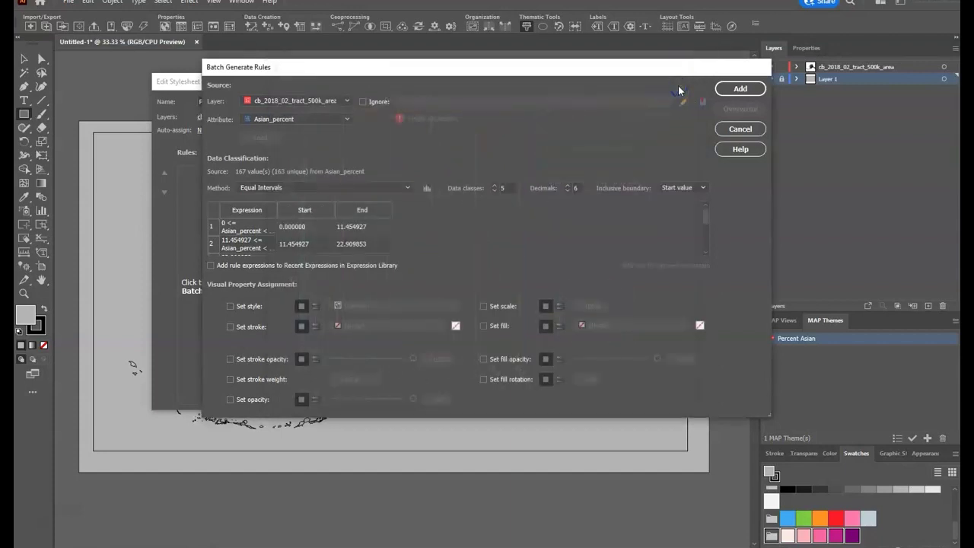
{"action": "left_click", "coordinate": [407, 188]}
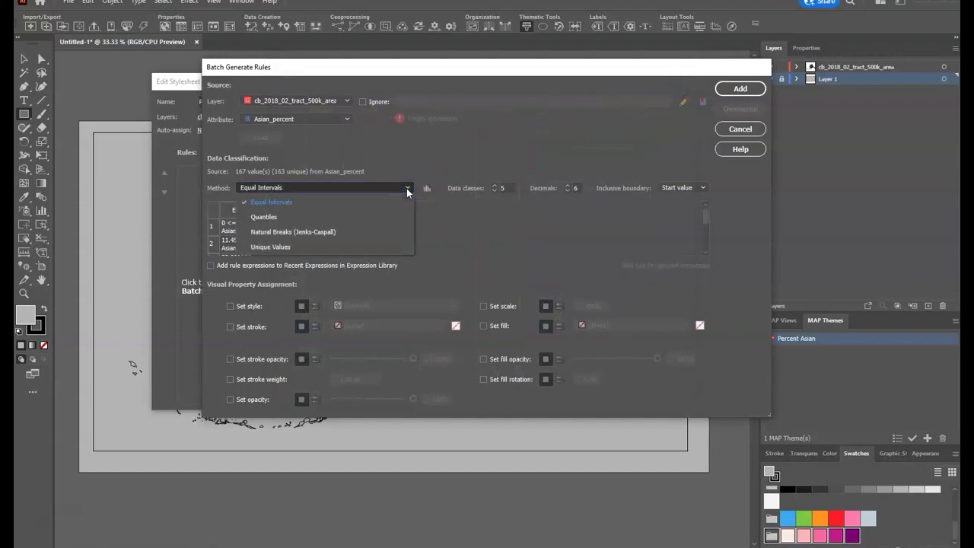
{"action": "left_click", "coordinate": [319, 234]}
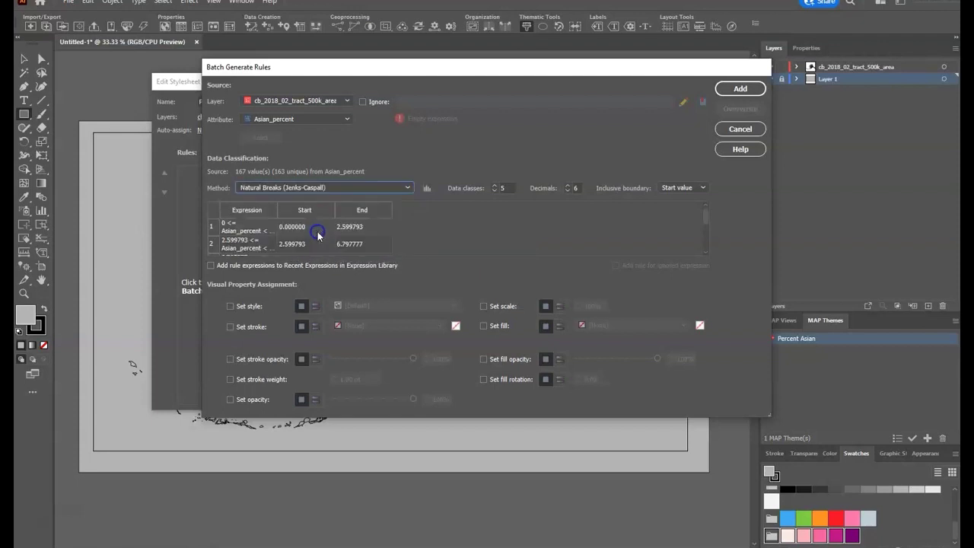
{"action": "left_click", "coordinate": [426, 188]}
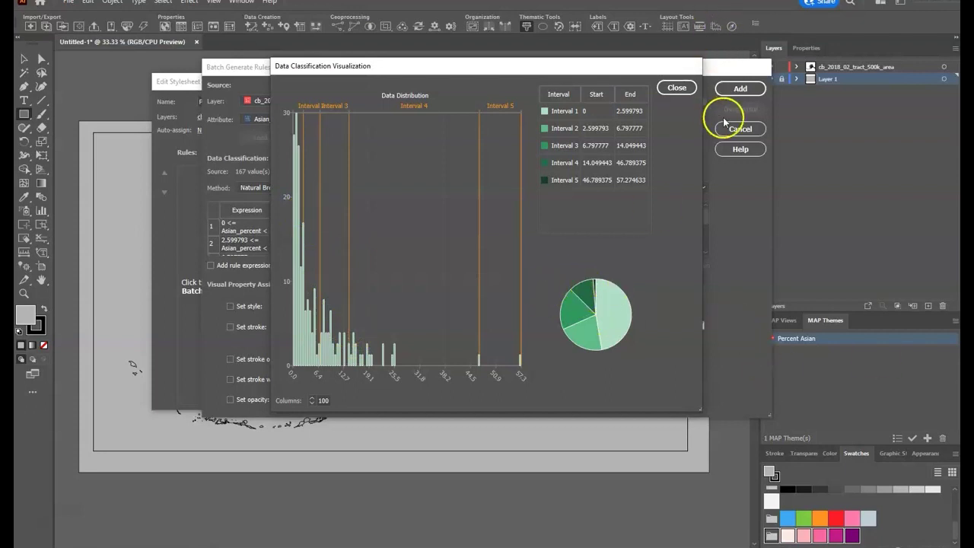
{"action": "left_click", "coordinate": [677, 88]}
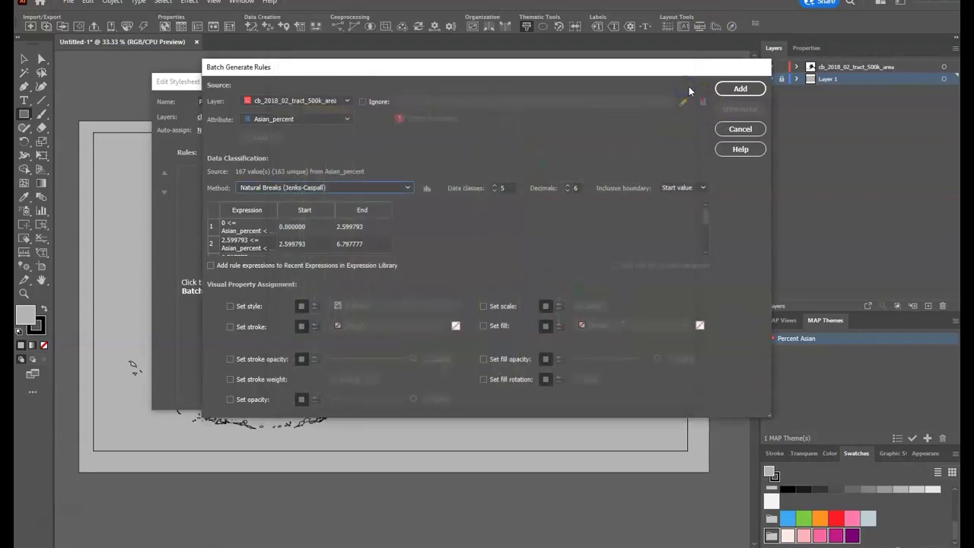
- Set the data classification method for Asian_percent to Quantiles
{"action": "left_click", "coordinate": [407, 188]}
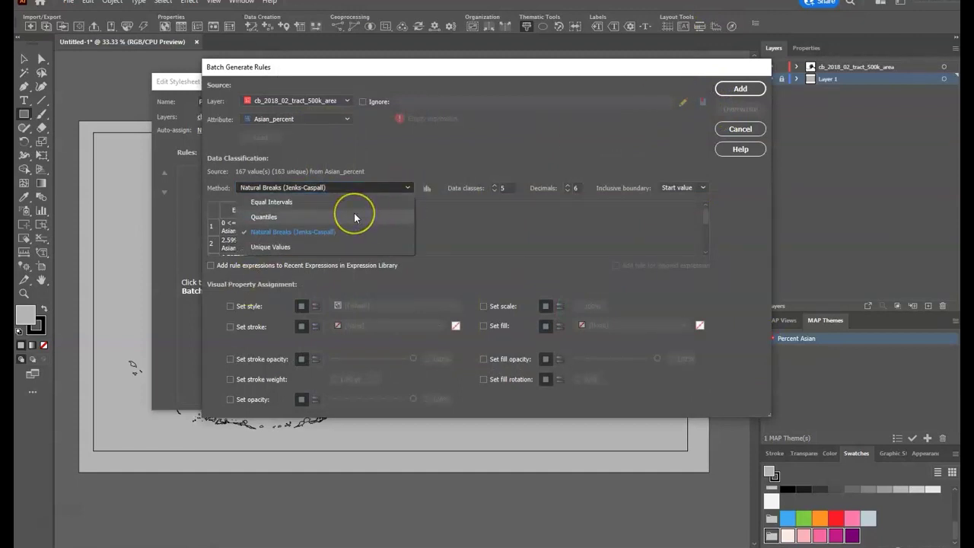
{"action": "left_click", "coordinate": [355, 217]}
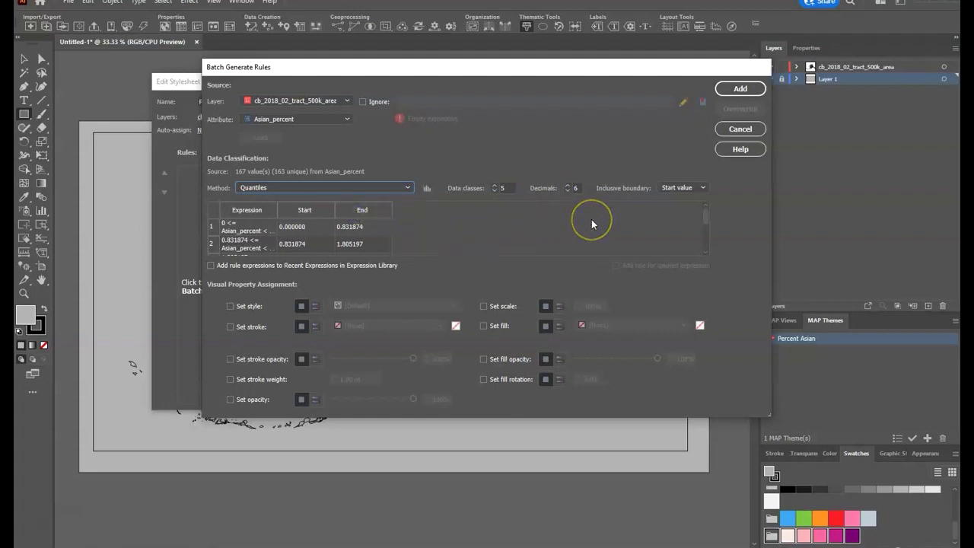
- Check the data distribution chart of the Quantiles classification and set the method to Natural Breaks (Jenks-Caspall)
{"action": "left_click", "coordinate": [427, 187]}
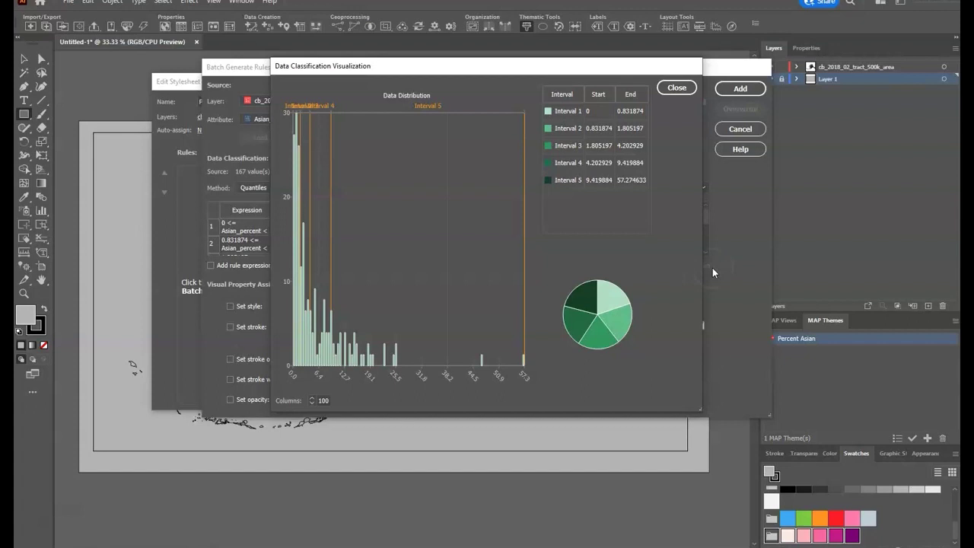
{"action": "left_click", "coordinate": [678, 90]}
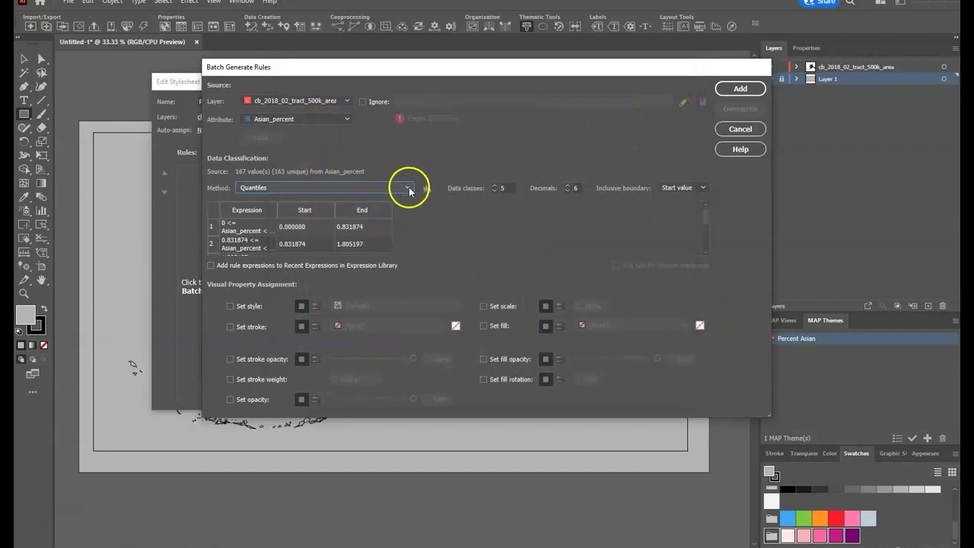
{"action": "left_click", "coordinate": [408, 189]}
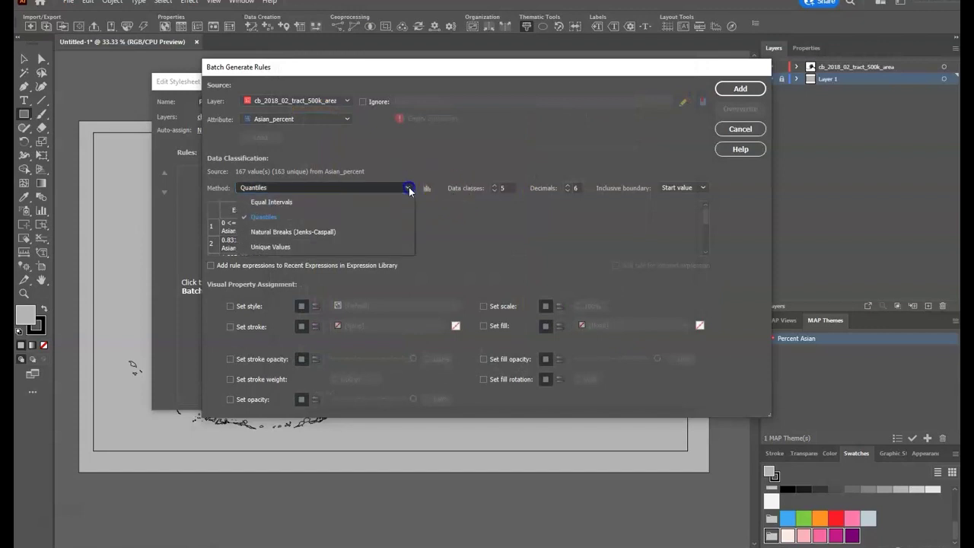
{"action": "left_click", "coordinate": [285, 234]}
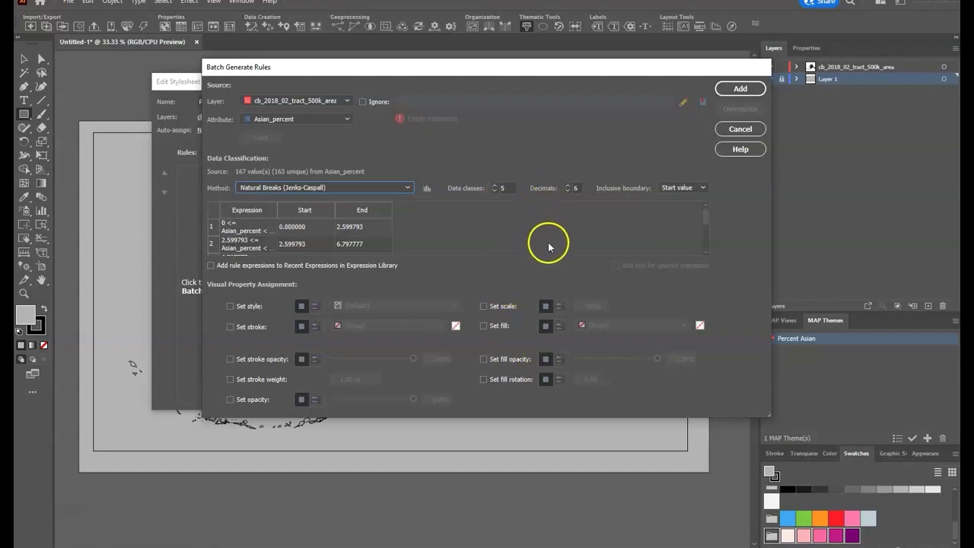
- Fill the five Natural Breaks classes with the RdPu_5_RGB colour ramp, and add the generated rules to the theme and apply it
{"action": "left_click", "coordinate": [482, 327]}
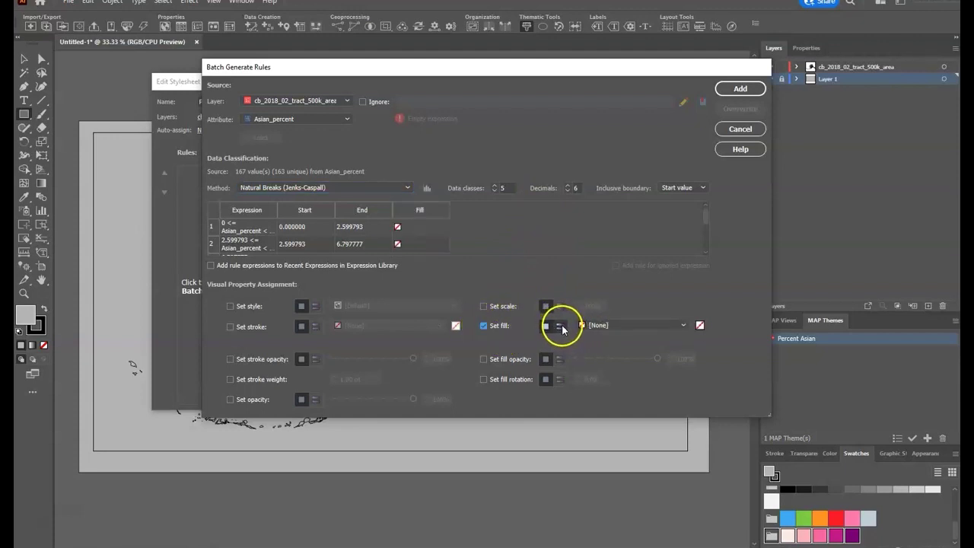
{"action": "left_click", "coordinate": [562, 328]}
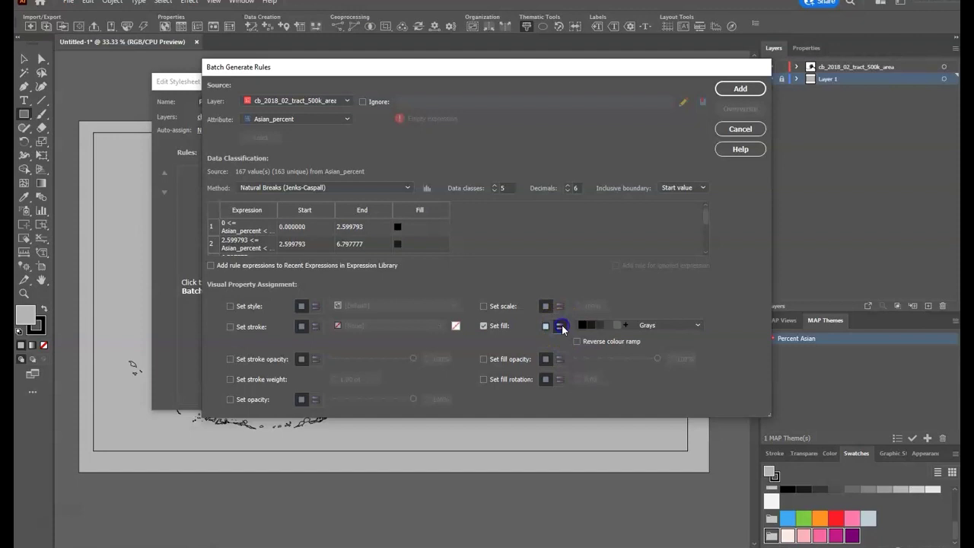
{"action": "left_click", "coordinate": [698, 326]}
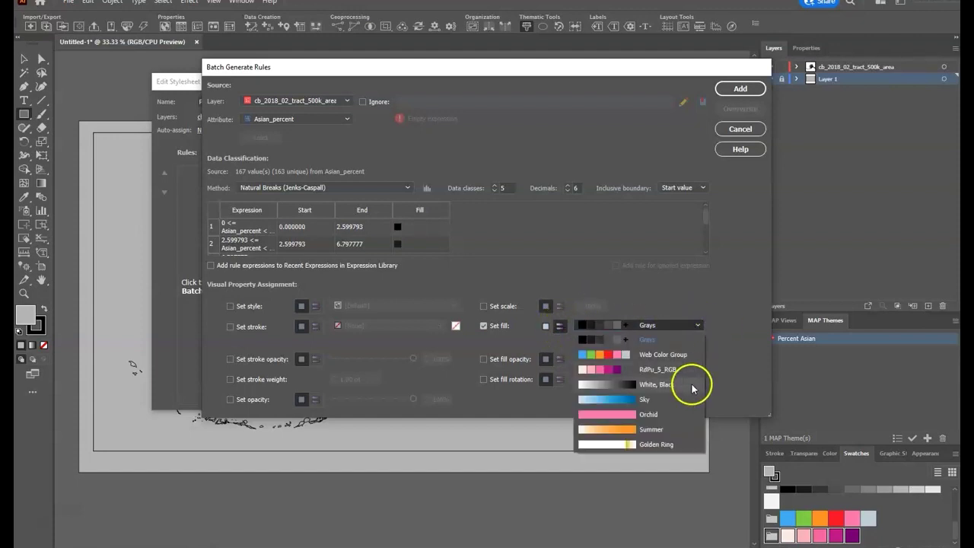
{"action": "left_click", "coordinate": [601, 370]}
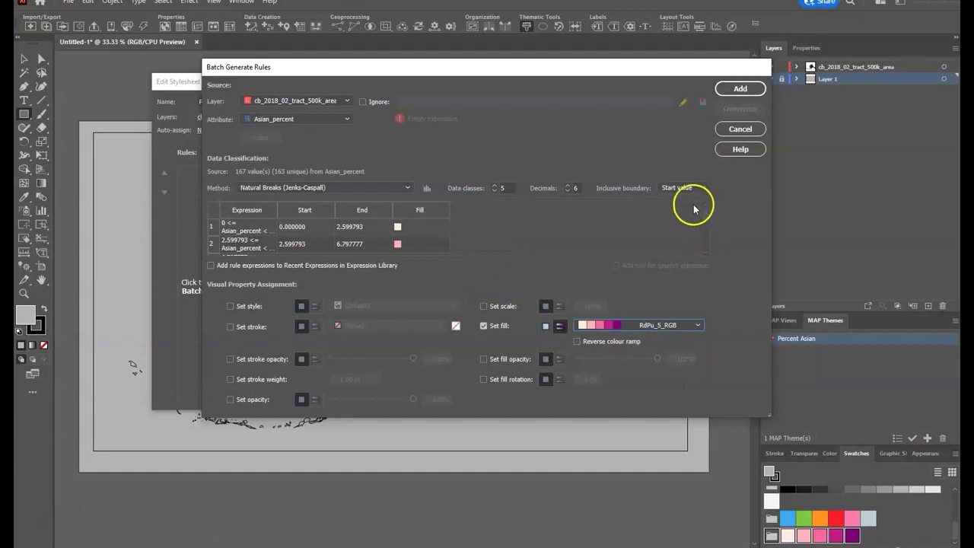
{"action": "left_click_drag", "start_coordinate": [702, 211], "coordinate": [708, 236]}
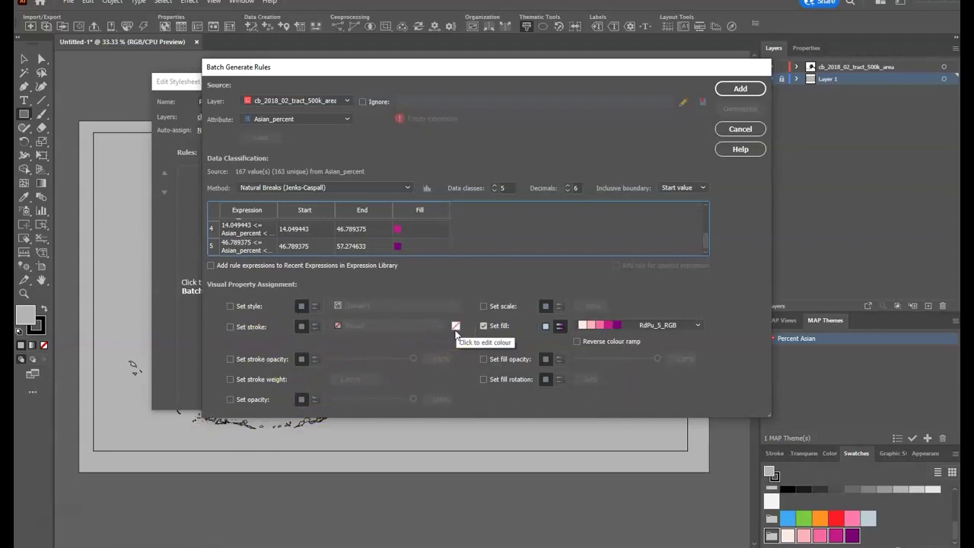
{"action": "left_click", "coordinate": [737, 89]}
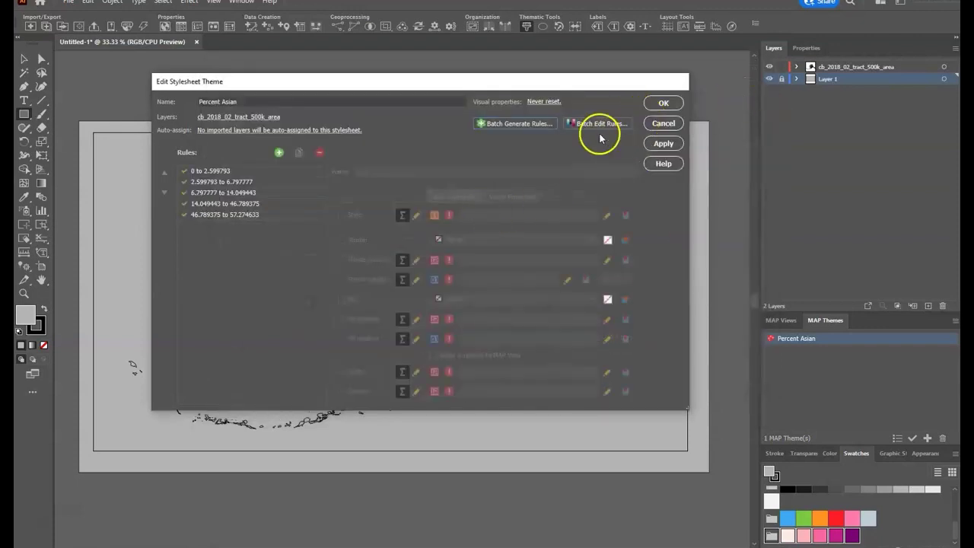
{"action": "left_click", "coordinate": [662, 145]}
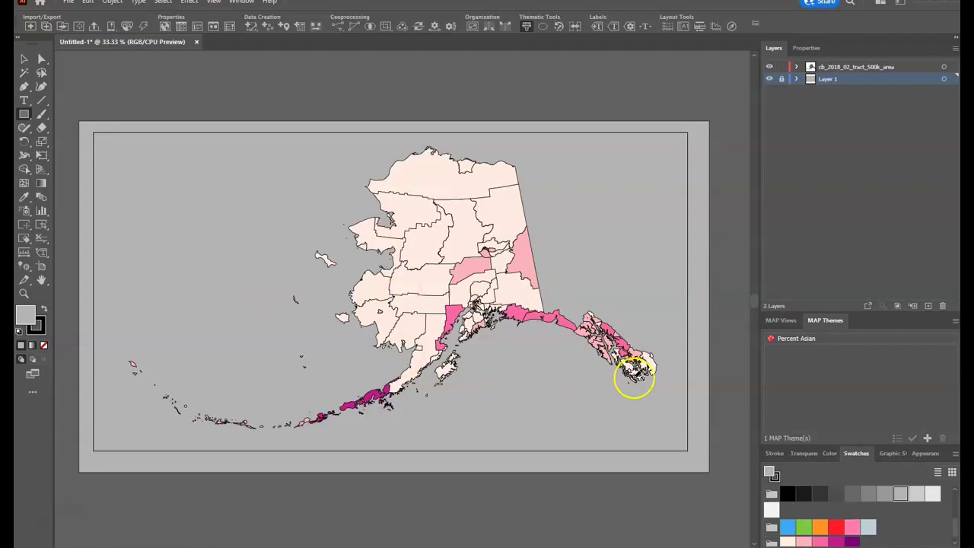
- Reopen the Percent Asian theme and view the options for editing its rules in batch
{"action": "left_click", "coordinate": [804, 339]}
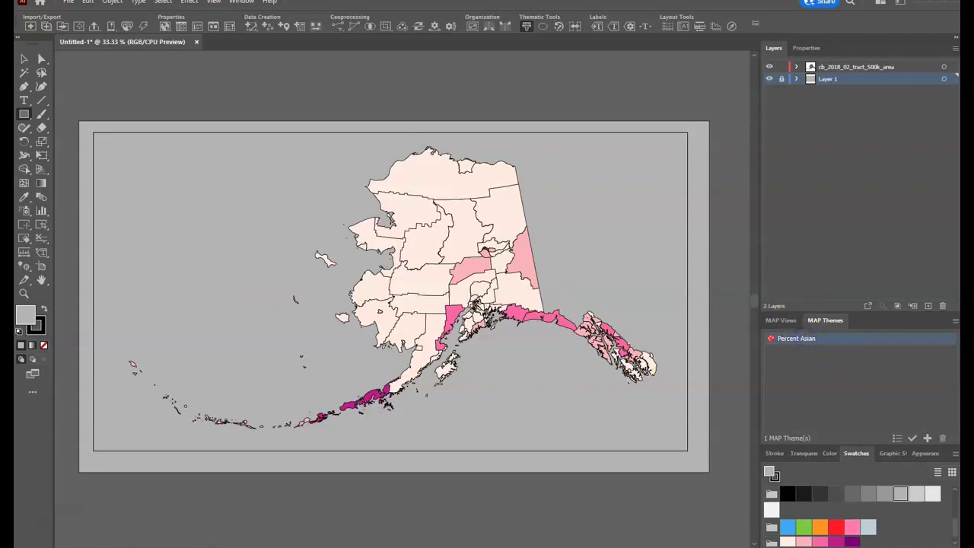
{"action": "double_click", "coordinate": [804, 339]}
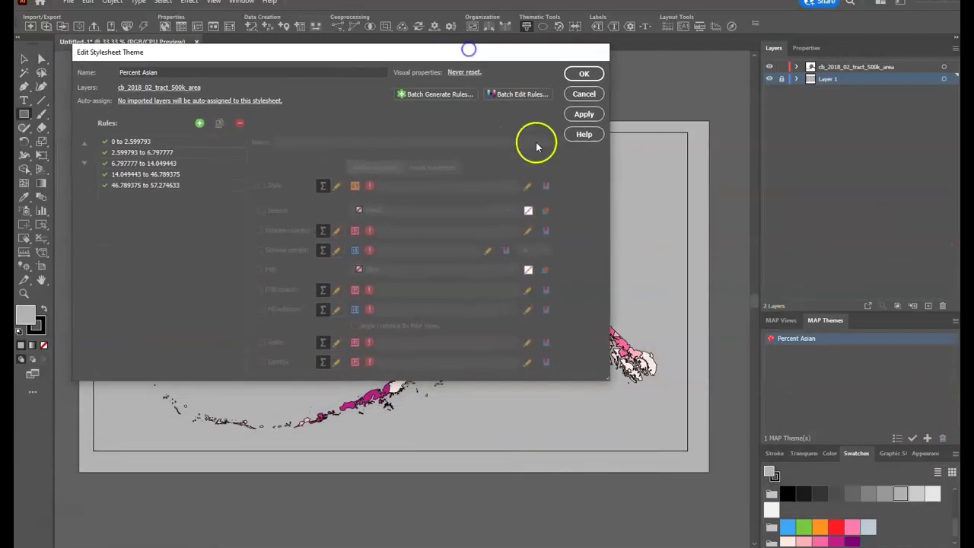
{"action": "left_click", "coordinate": [514, 94]}
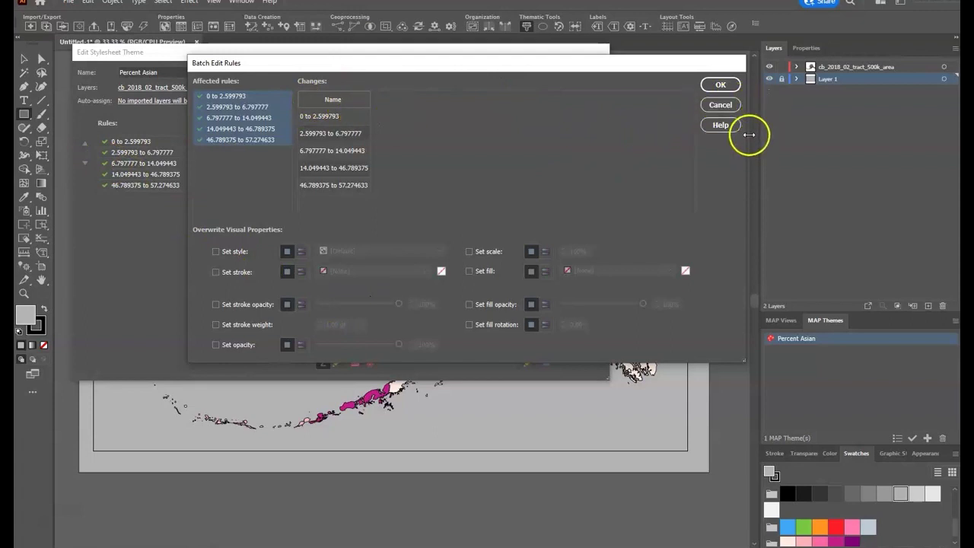
{"action": "left_click", "coordinate": [727, 105]}
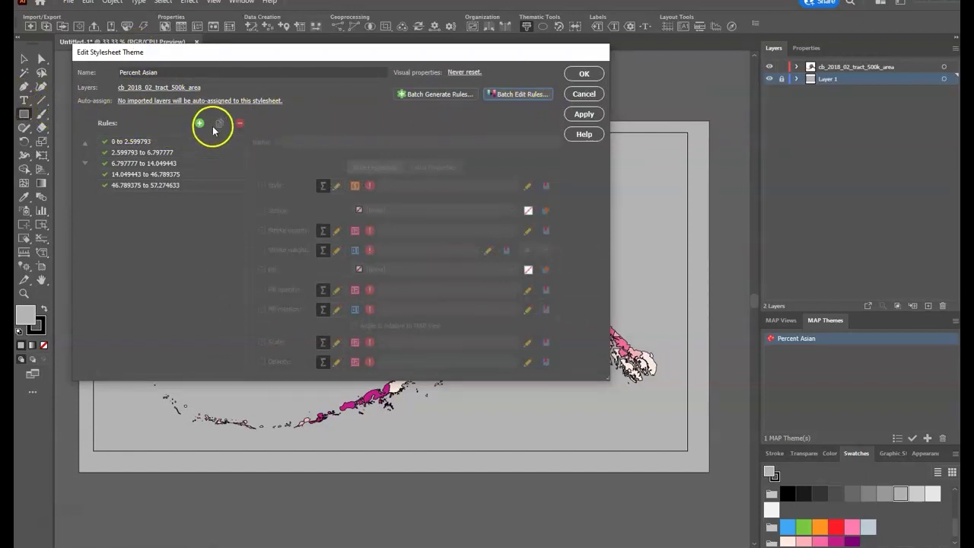
- Delete all five Natural Breaks rules from the theme, and add and remove a single manual rule
{"action": "left_click", "coordinate": [164, 142]}
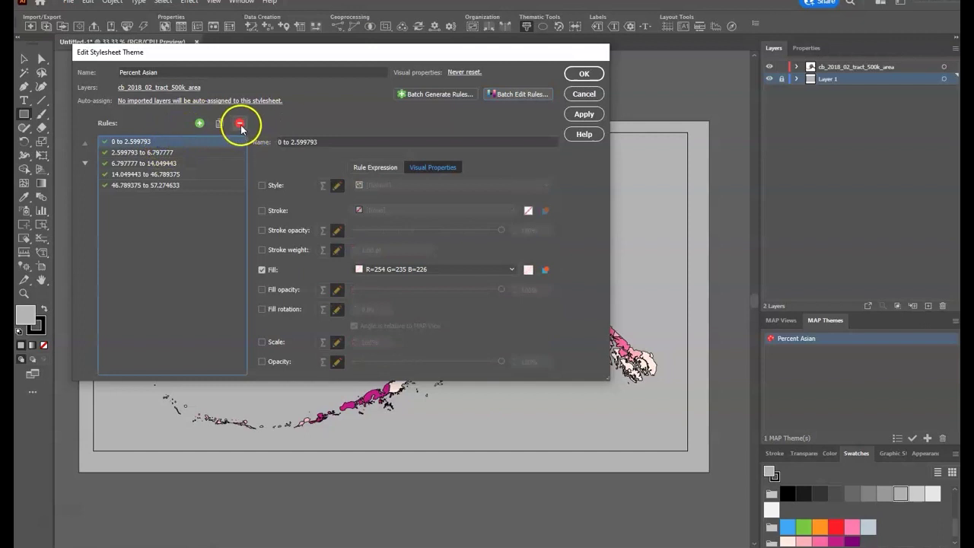
{"action": "left_click", "coordinate": [240, 123]}
{"action": "left_click", "coordinate": [239, 123]}
{"action": "left_click", "coordinate": [239, 123]}
{"action": "left_click", "coordinate": [239, 123]}
{"action": "left_click", "coordinate": [240, 124]}
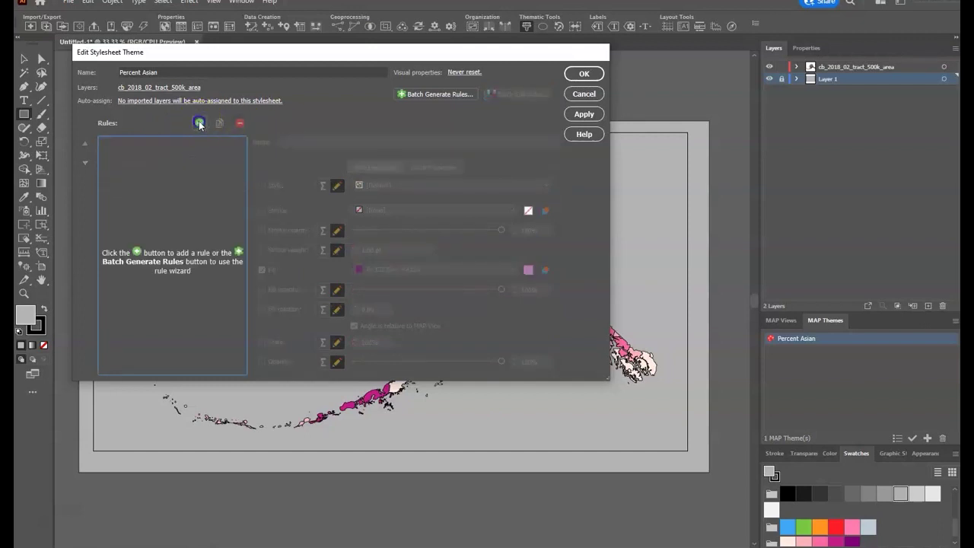
{"action": "left_click", "coordinate": [199, 124]}
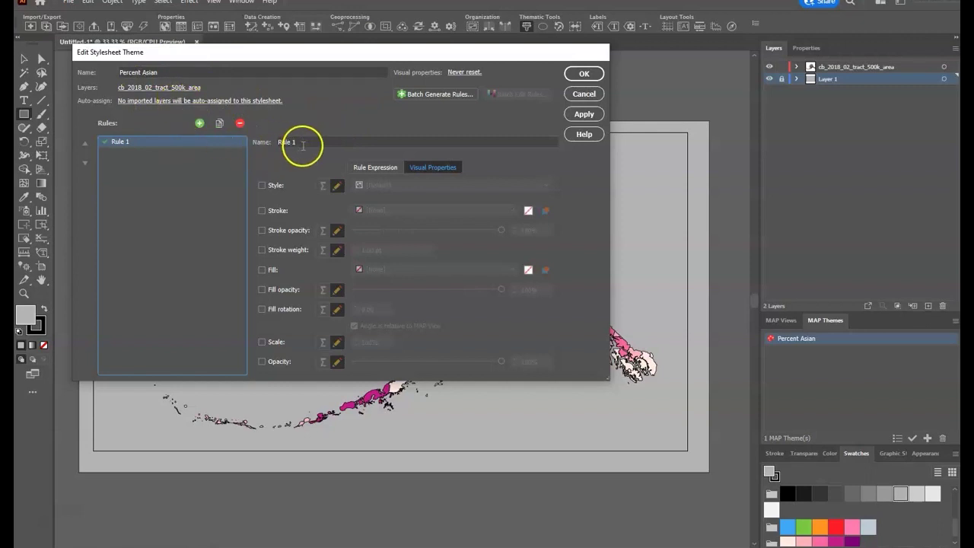
{"action": "left_click", "coordinate": [239, 123]}
- Start batch generating rules from the loaded Asian_percent attribute values with the Quantiles classification method
{"action": "left_click", "coordinate": [433, 94]}
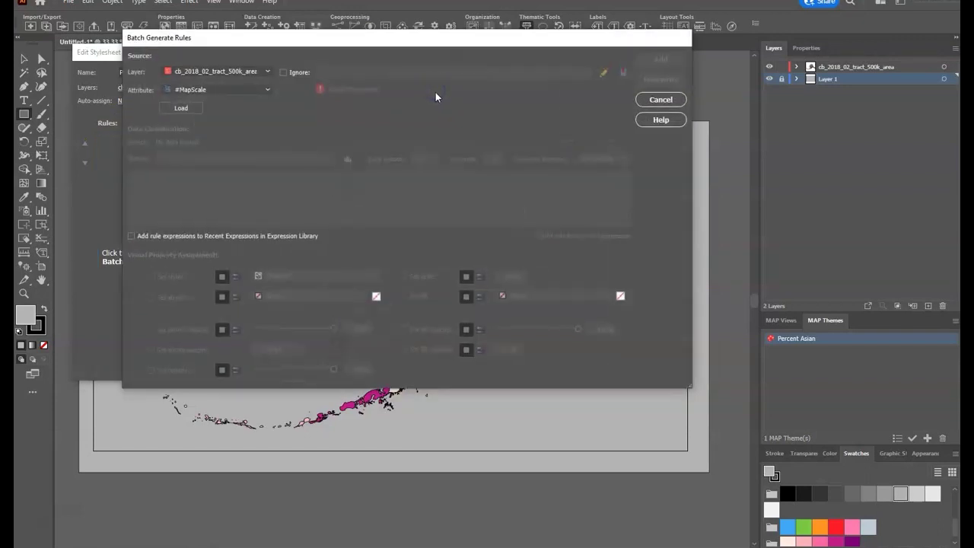
{"action": "left_click", "coordinate": [268, 90]}
{"action": "left_click_drag", "start_coordinate": [373, 114], "coordinate": [400, 250]}
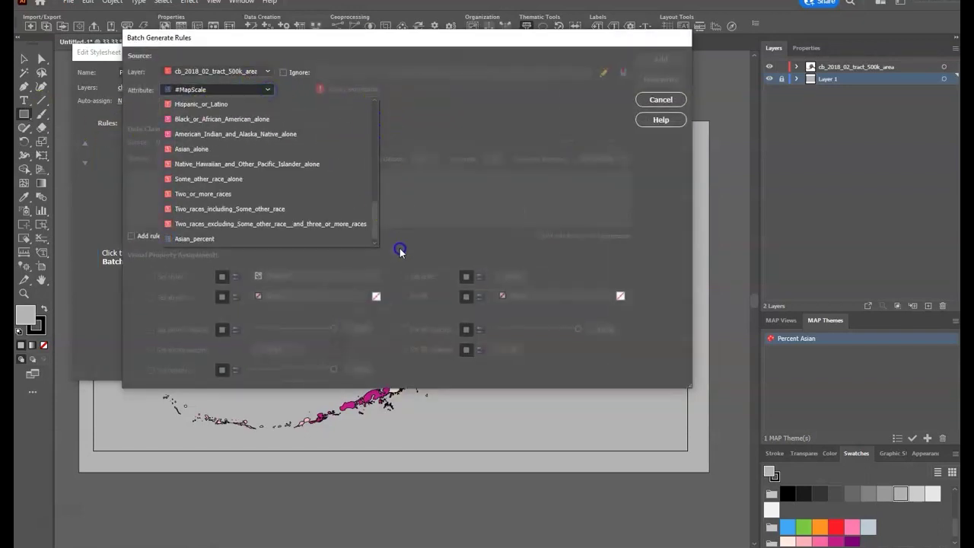
{"action": "left_click", "coordinate": [178, 237]}
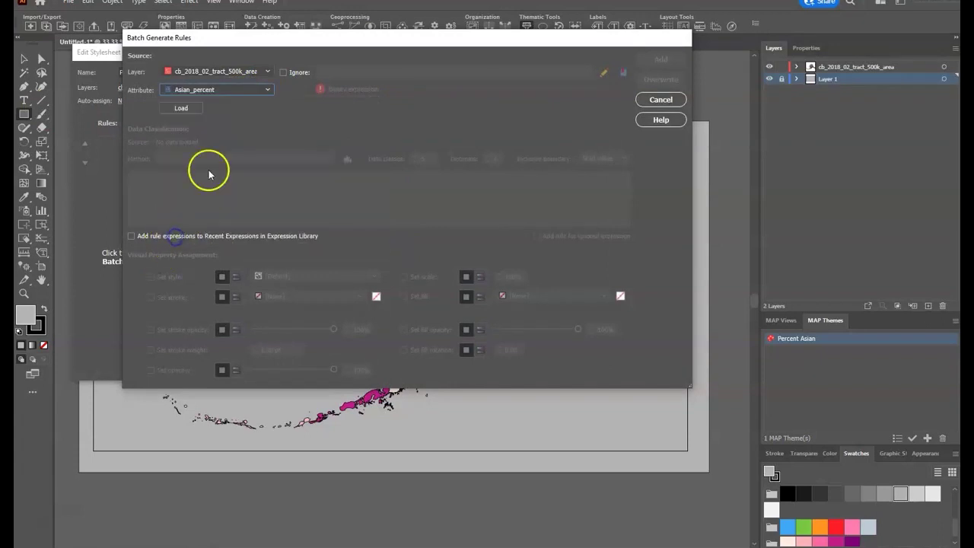
{"action": "left_click", "coordinate": [186, 108]}
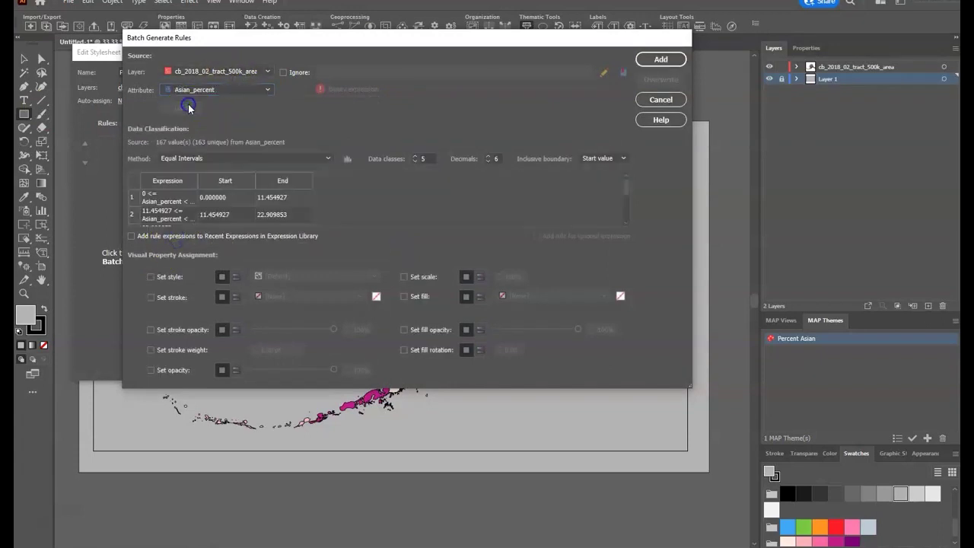
{"action": "left_click", "coordinate": [330, 159]}
{"action": "left_click", "coordinate": [274, 187]}
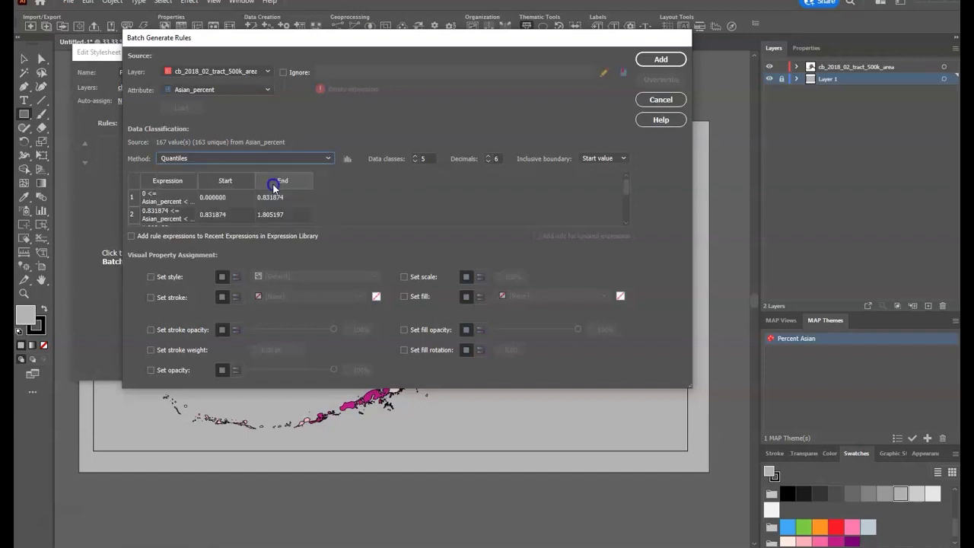
- Fill the quantile classes with the RdPu_5_RGB colour ramp, and add the rules to the theme and apply it
{"action": "left_click", "coordinate": [402, 298]}
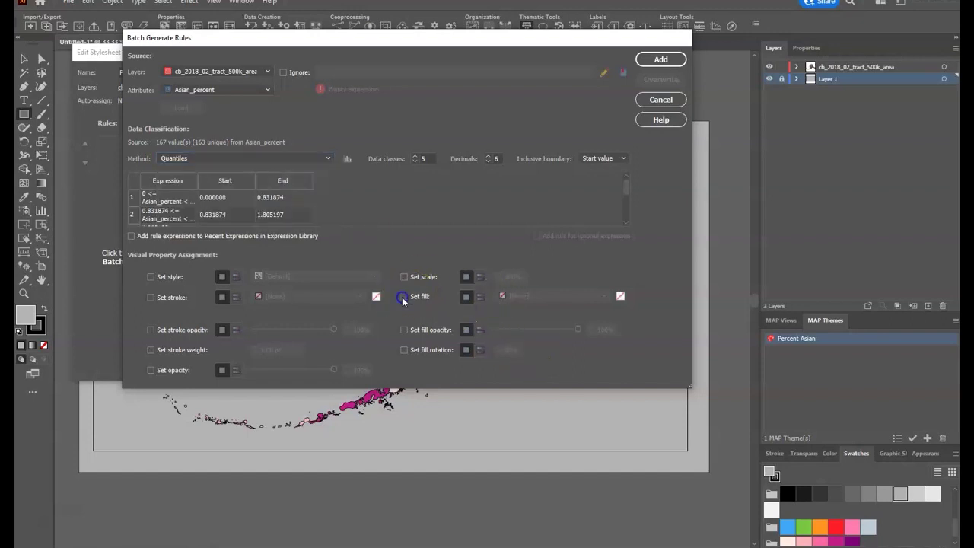
{"action": "left_click", "coordinate": [480, 297]}
{"action": "left_click", "coordinate": [617, 296]}
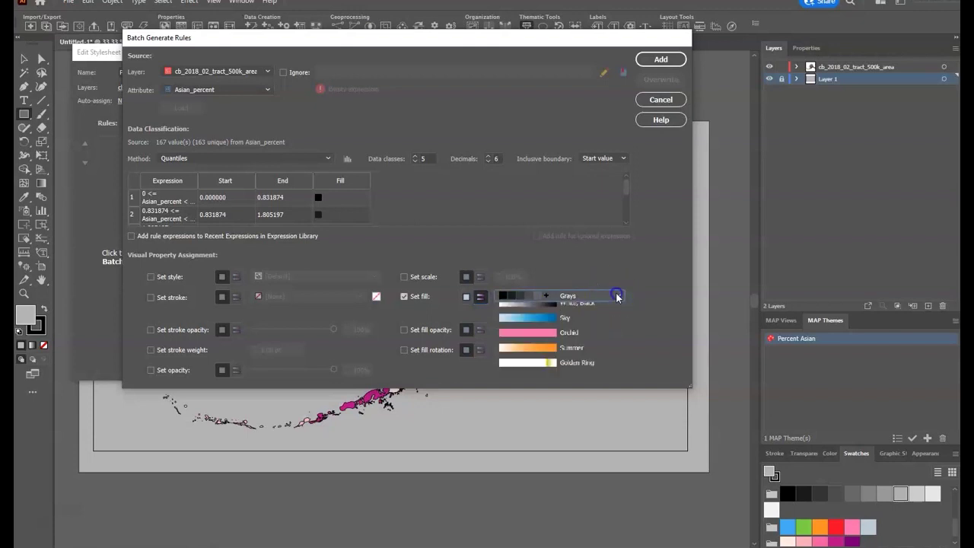
{"action": "left_click", "coordinate": [582, 331]}
{"action": "left_click", "coordinate": [660, 59]}
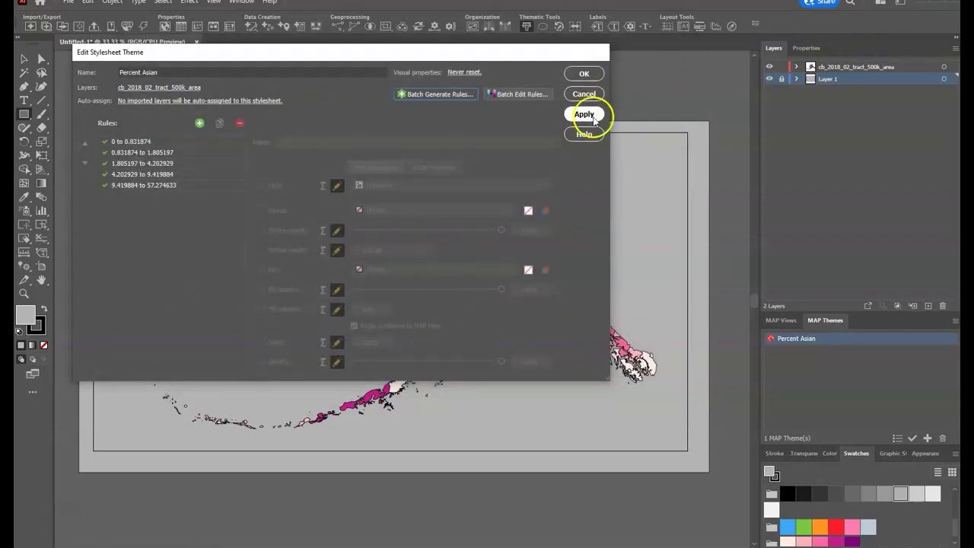
{"action": "left_click", "coordinate": [585, 115]}
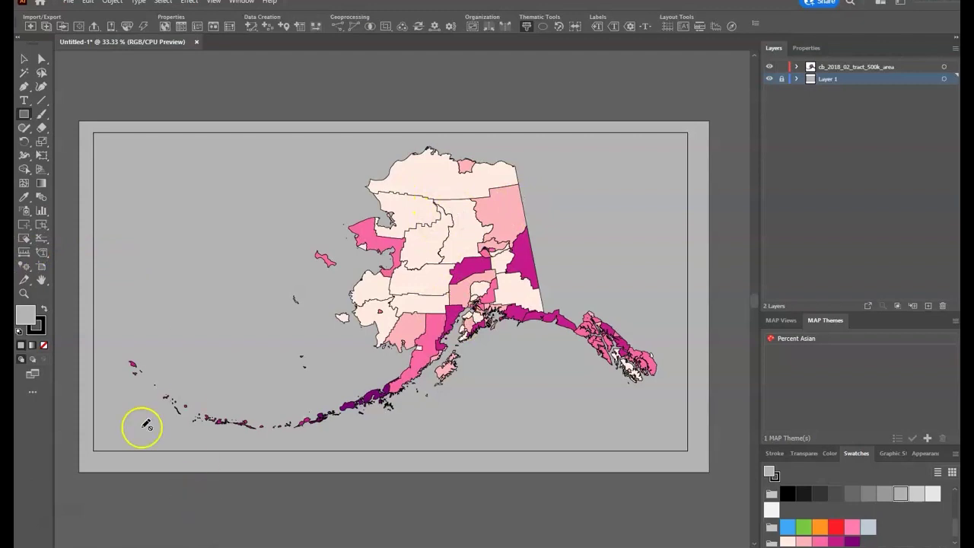
- Examine the outlines of the small, densely packed census tracts around the inlet in south-central Alaska at 1200% magnification
{"action": "left_click", "coordinate": [23, 293]}
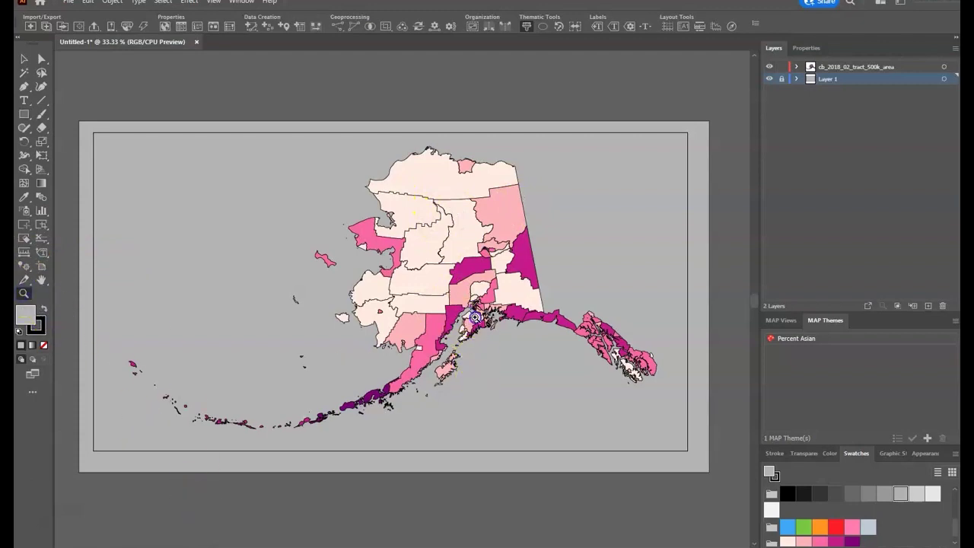
{"action": "left_click", "coordinate": [474, 317]}
{"action": "left_click", "coordinate": [399, 287]}
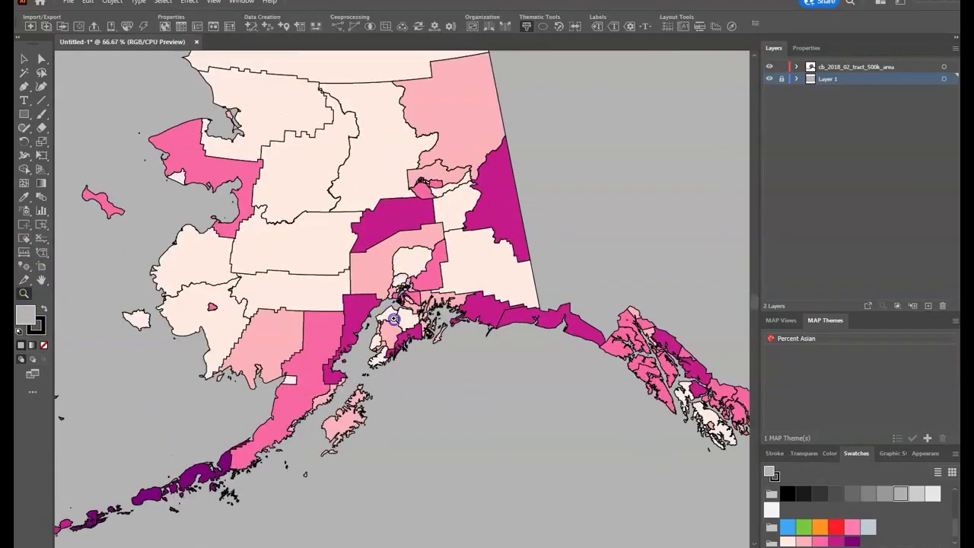
{"action": "left_click", "coordinate": [394, 318]}
{"action": "left_click", "coordinate": [410, 284]}
{"action": "left_click", "coordinate": [410, 283]}
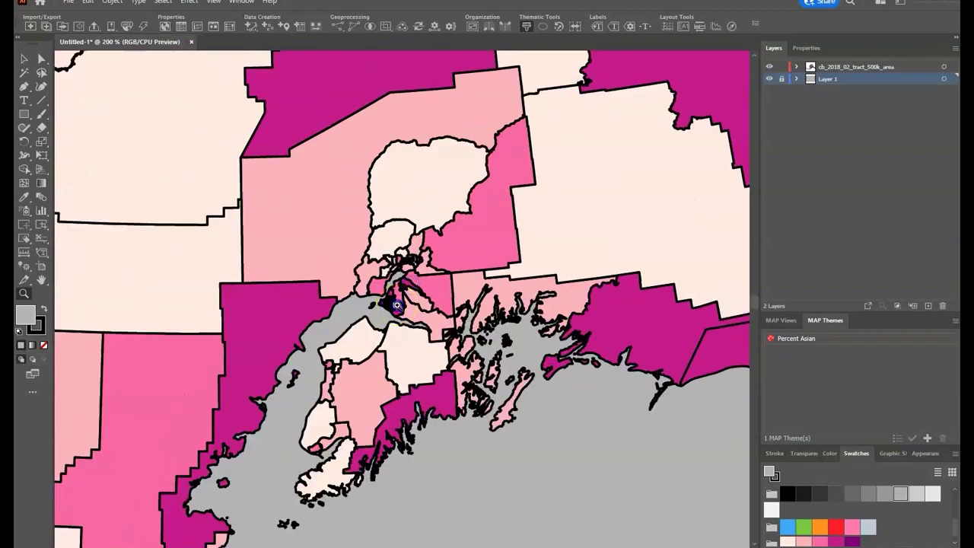
{"action": "left_click", "coordinate": [396, 305]}
{"action": "left_click", "coordinate": [393, 308]}
{"action": "left_click", "coordinate": [392, 283]}
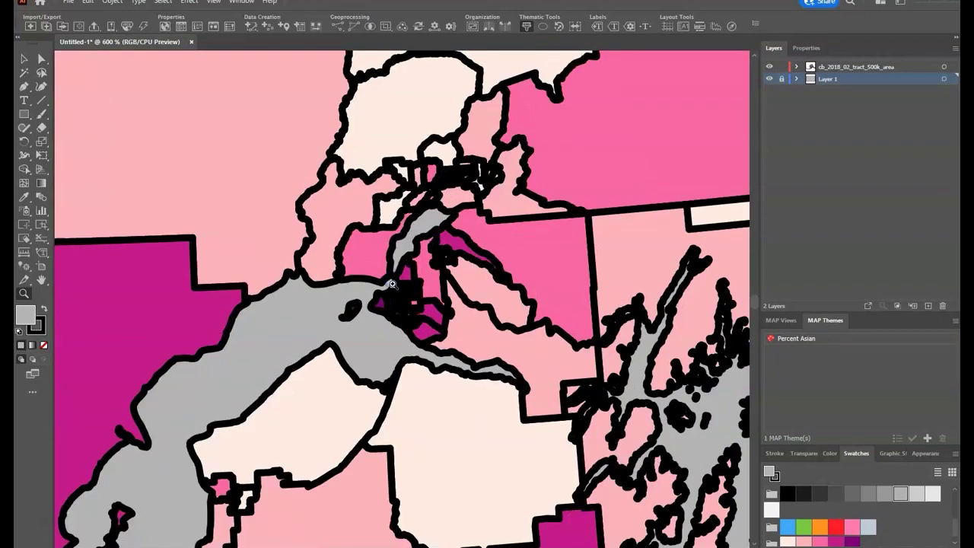
{"action": "left_click", "coordinate": [392, 300]}
{"action": "left_click", "coordinate": [393, 300]}
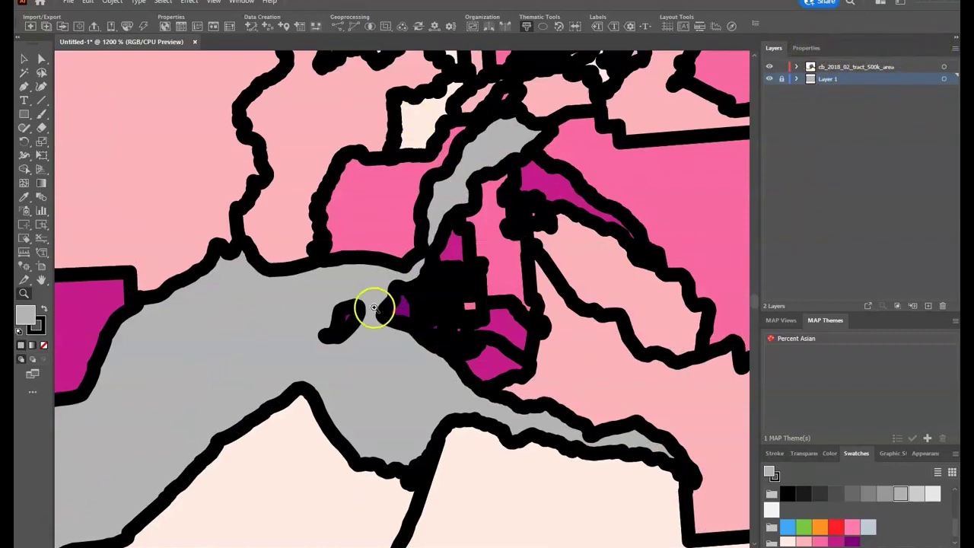
- Set the stroke weight of all census tracts in cb_2018_02_tract_500k_area to 0.05 pt and lock the layer
{"action": "left_click", "coordinate": [943, 67]}
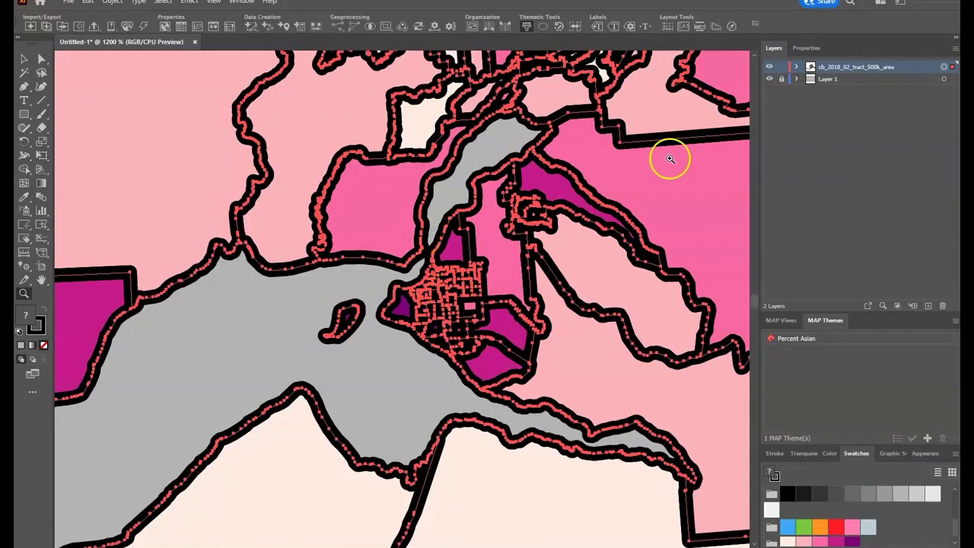
{"action": "left_click", "coordinate": [804, 47]}
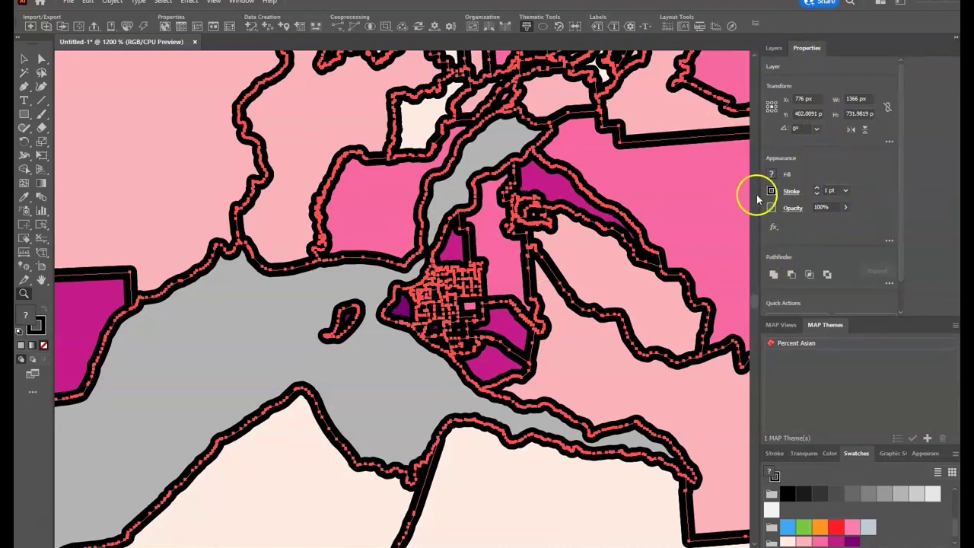
{"action": "left_click", "coordinate": [828, 190]}
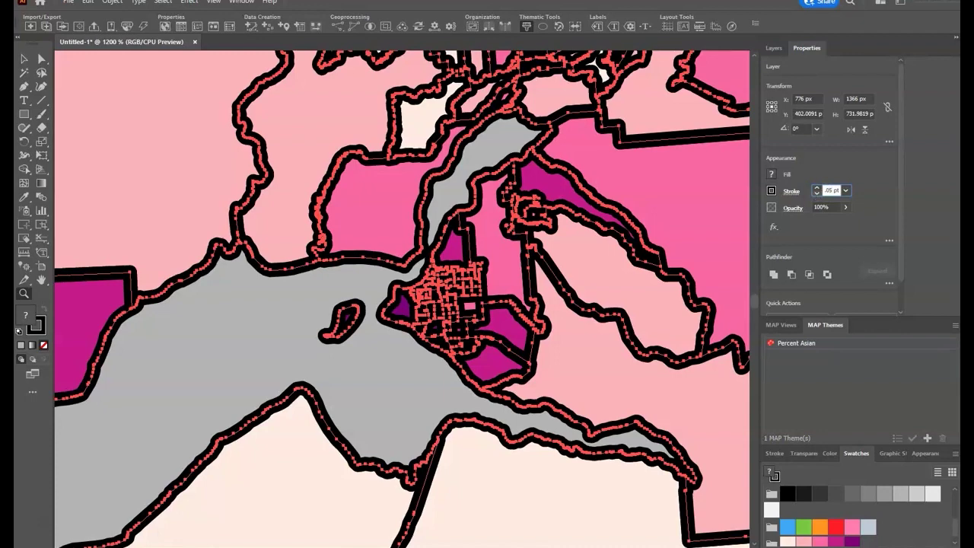
{"action": "key", "text": "Return"}
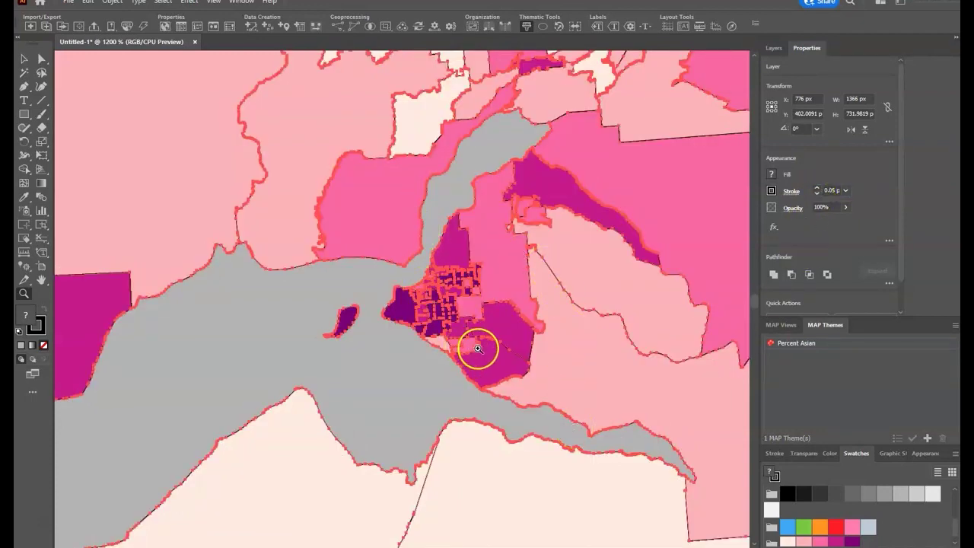
{"action": "left_click", "coordinate": [774, 49]}
{"action": "left_click", "coordinate": [782, 67]}
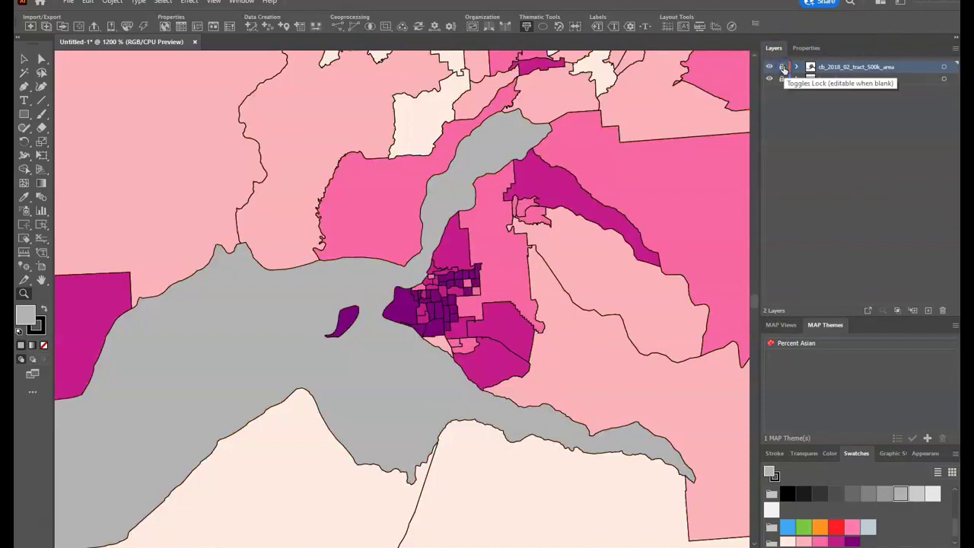
{"action": "left_click", "coordinate": [793, 67]}
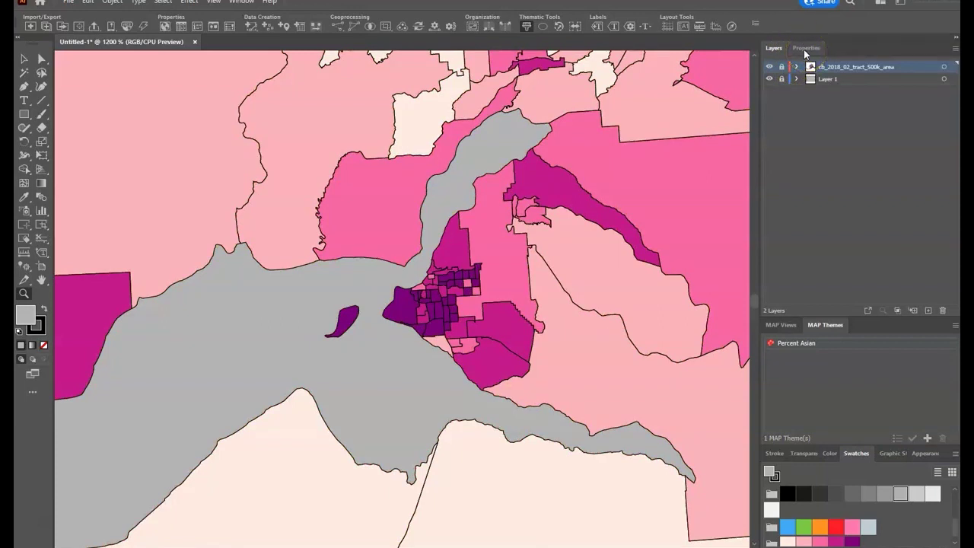
- Unlock the tract layer, change the stroke of all its tracts to a dark grey swatch, and lock the layer again
{"action": "left_click", "coordinate": [803, 50]}
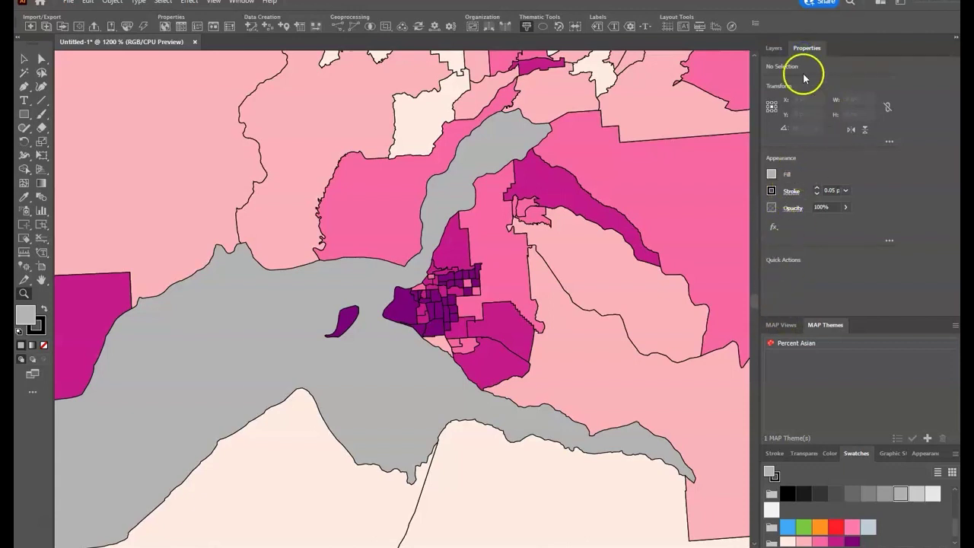
{"action": "left_click", "coordinate": [773, 49]}
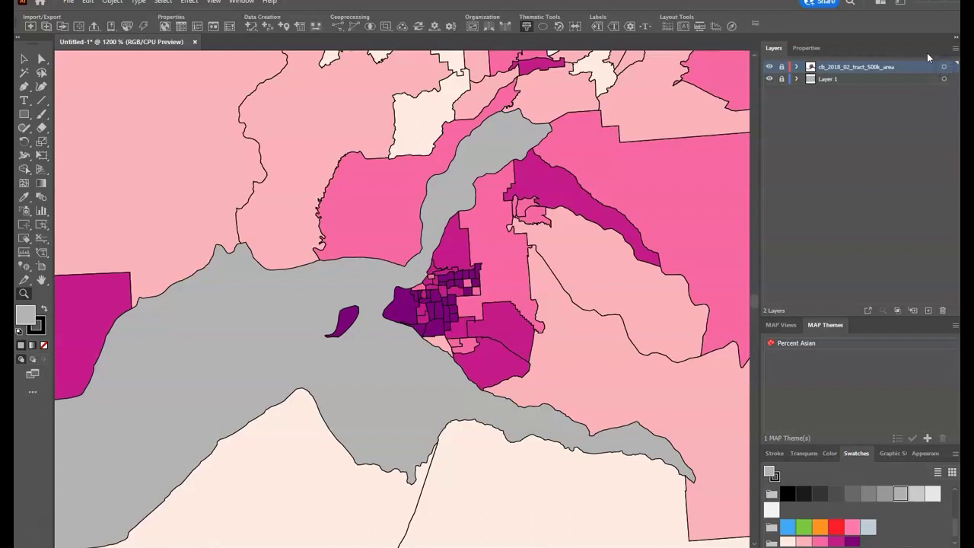
{"action": "left_click", "coordinate": [781, 66]}
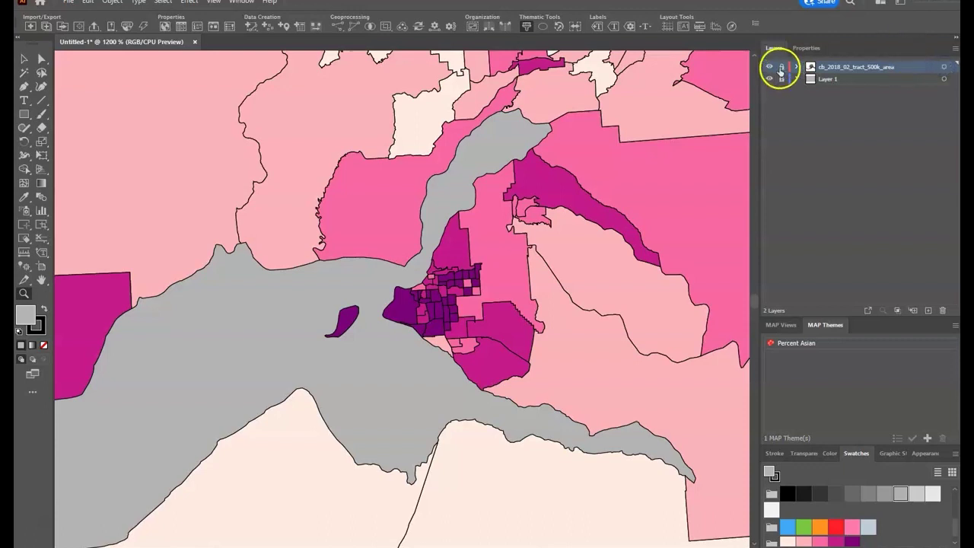
{"action": "left_click", "coordinate": [944, 67]}
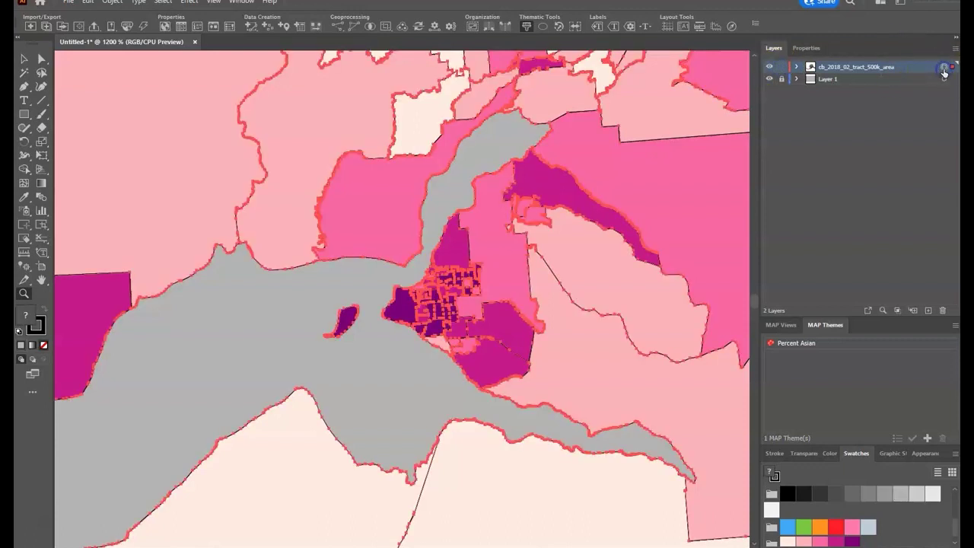
{"action": "left_click", "coordinate": [805, 48]}
{"action": "left_click", "coordinate": [770, 190]}
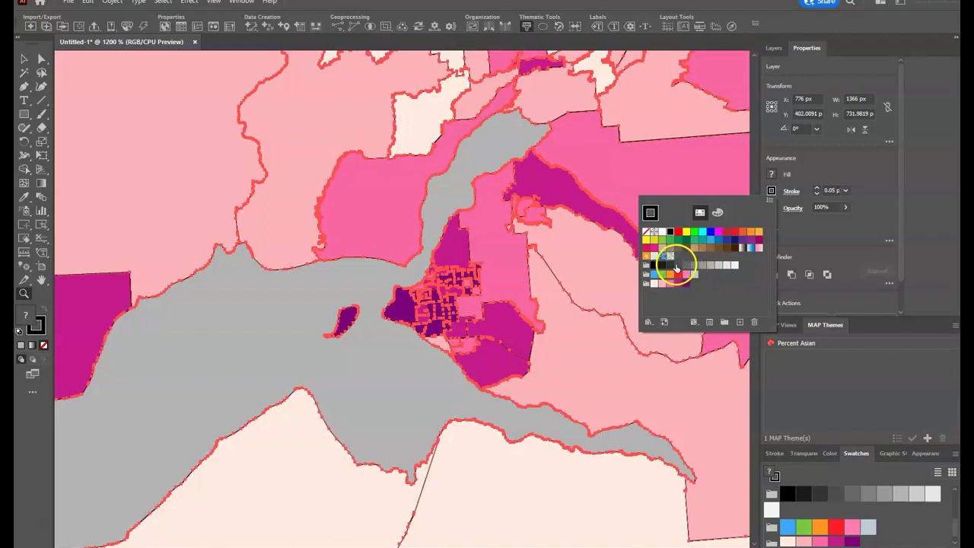
{"action": "left_click", "coordinate": [678, 267]}
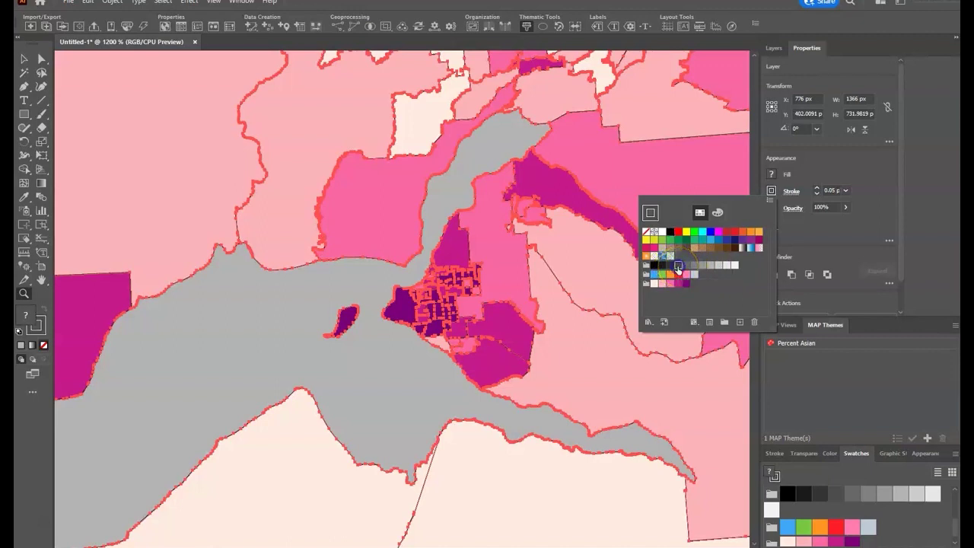
{"action": "left_click", "coordinate": [772, 49]}
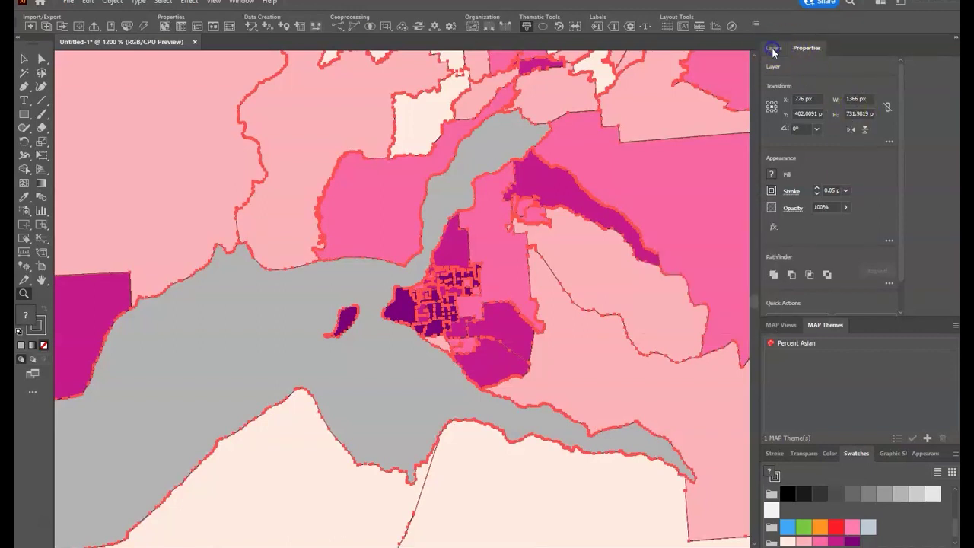
{"action": "left_click", "coordinate": [773, 49]}
{"action": "left_click", "coordinate": [780, 68]}
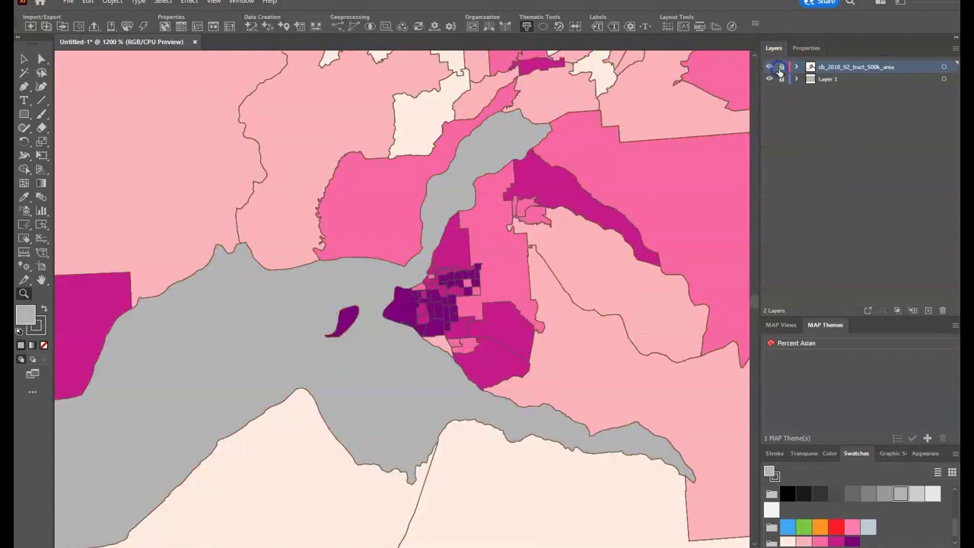
- Examine the thinned grey tract outlines from the inlet area out to the full Alaska map on its artboard
{"action": "left_click", "coordinate": [386, 348], "text": "alt"}
{"action": "left_click", "coordinate": [444, 327], "text": "alt"}
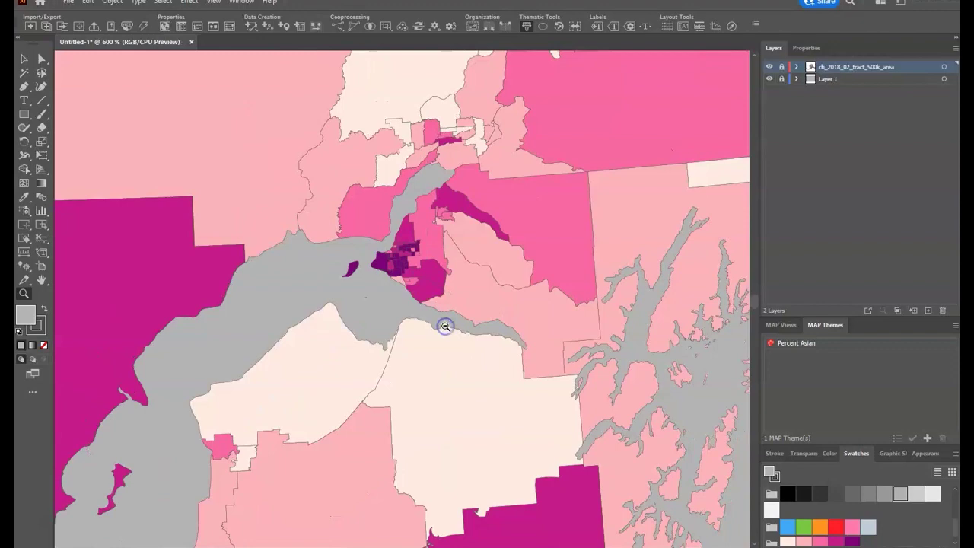
{"action": "left_click", "coordinate": [445, 326], "text": "alt"}
{"action": "left_click", "coordinate": [429, 326], "text": "alt"}
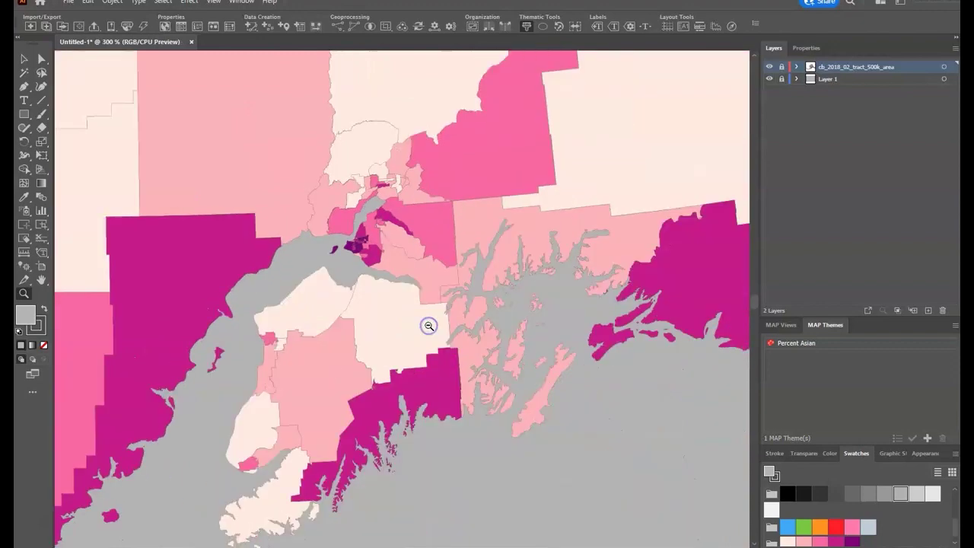
{"action": "left_click", "coordinate": [302, 290], "text": "alt"}
{"action": "left_click", "coordinate": [306, 287], "text": "alt"}
{"action": "left_click", "coordinate": [308, 286], "text": "alt"}
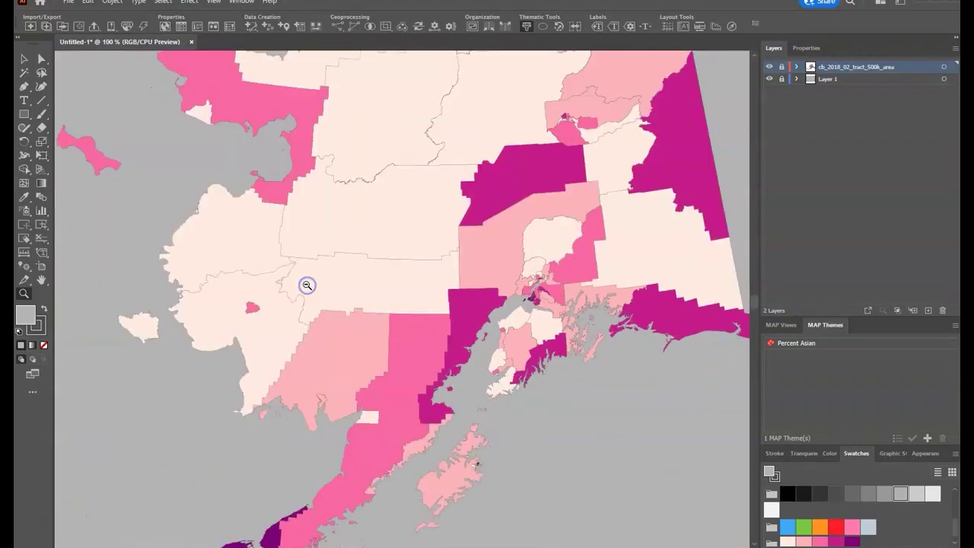
{"action": "left_click", "coordinate": [439, 265], "text": "alt"}
{"action": "left_click", "coordinate": [351, 315], "text": "alt"}
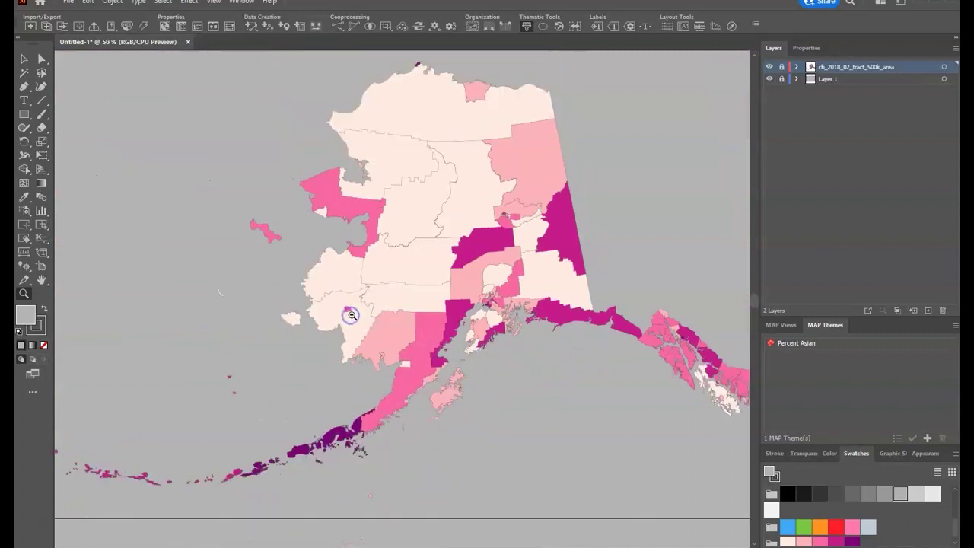
{"action": "left_click", "coordinate": [349, 288], "text": "alt"}
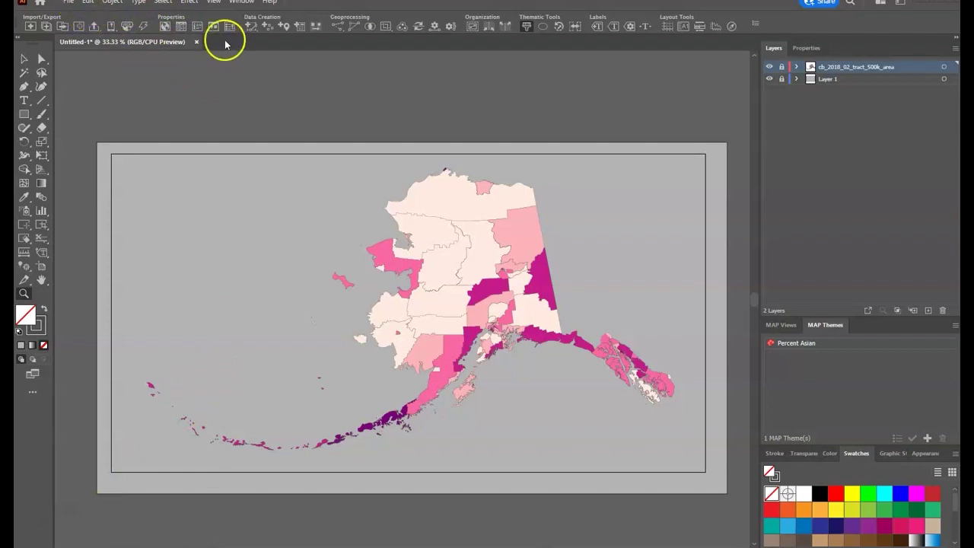
- Create a new 1366 x 768 px landscape document in RGB colour
{"action": "left_click", "coordinate": [69, 3]}
{"action": "left_click", "coordinate": [84, 14]}
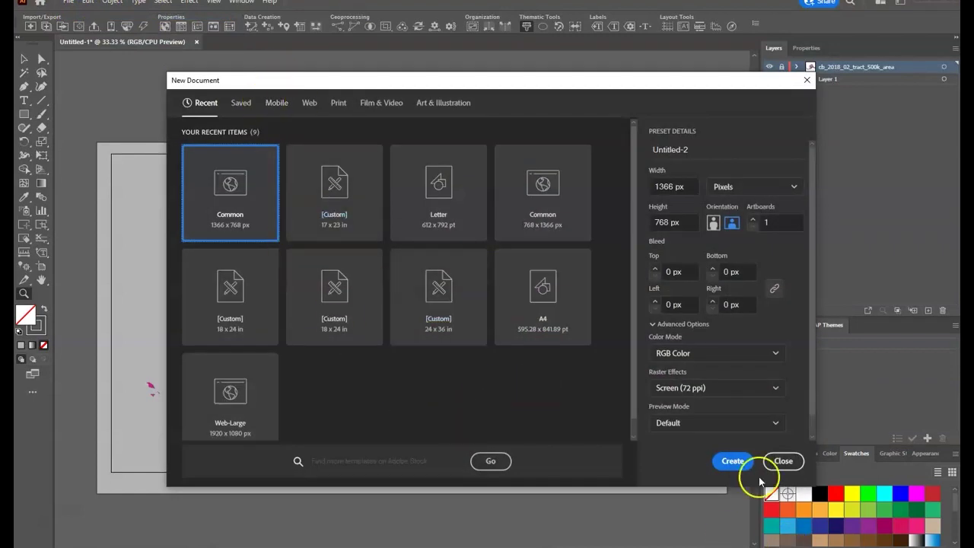
{"action": "left_click", "coordinate": [723, 456]}
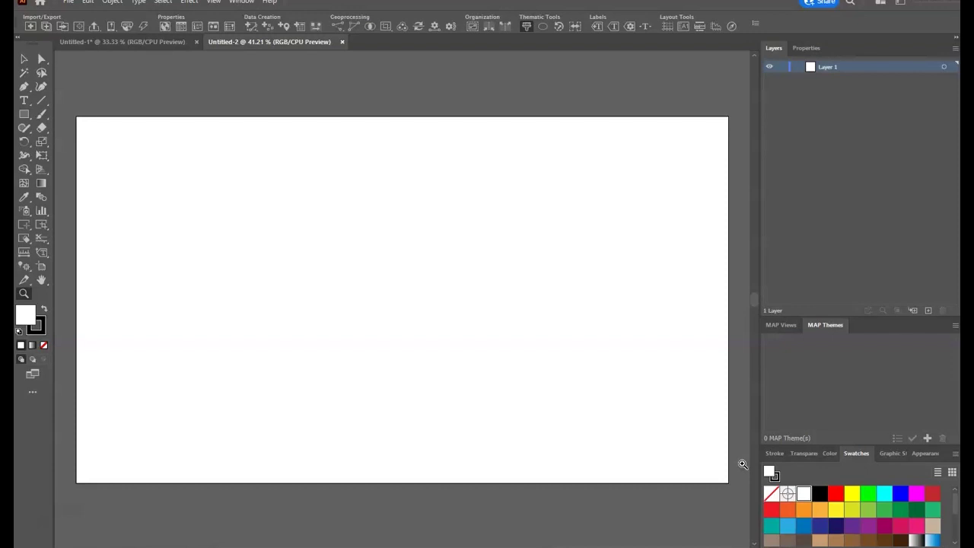
- Copy all MAP objects from Untitled-1, including its view, tract layer and Percent Asian theme, into the new document
{"action": "left_click", "coordinate": [64, 27]}
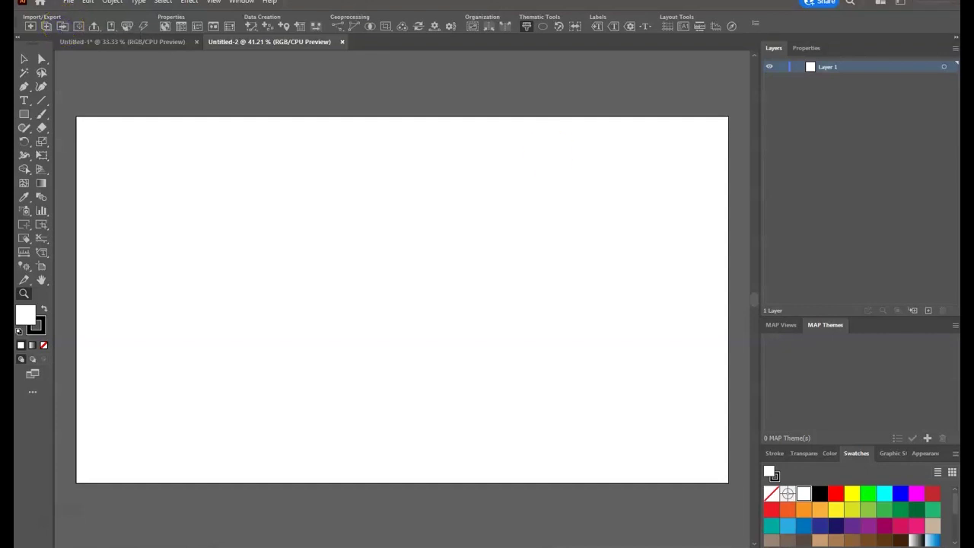
{"action": "left_click_drag", "start_coordinate": [796, 148], "coordinate": [483, 118]}
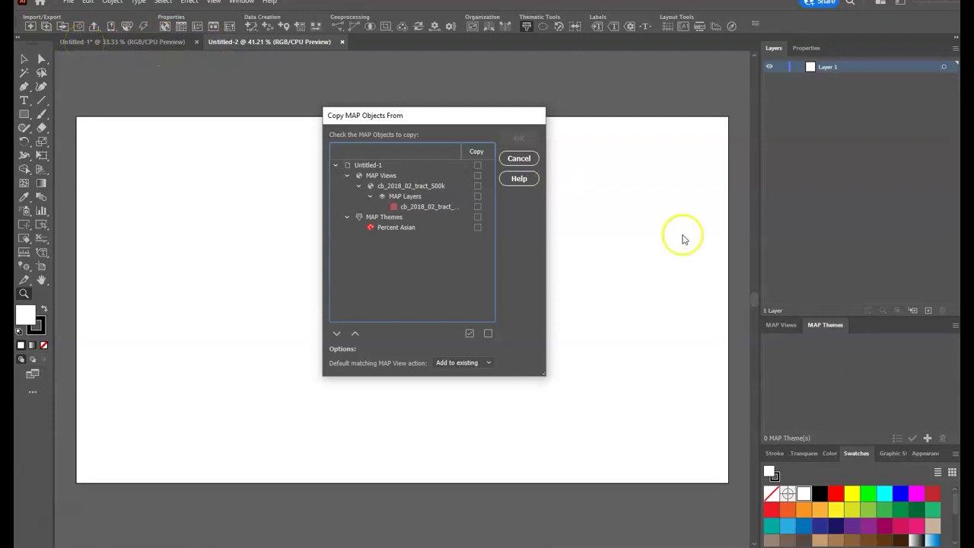
{"action": "left_click", "coordinate": [478, 166]}
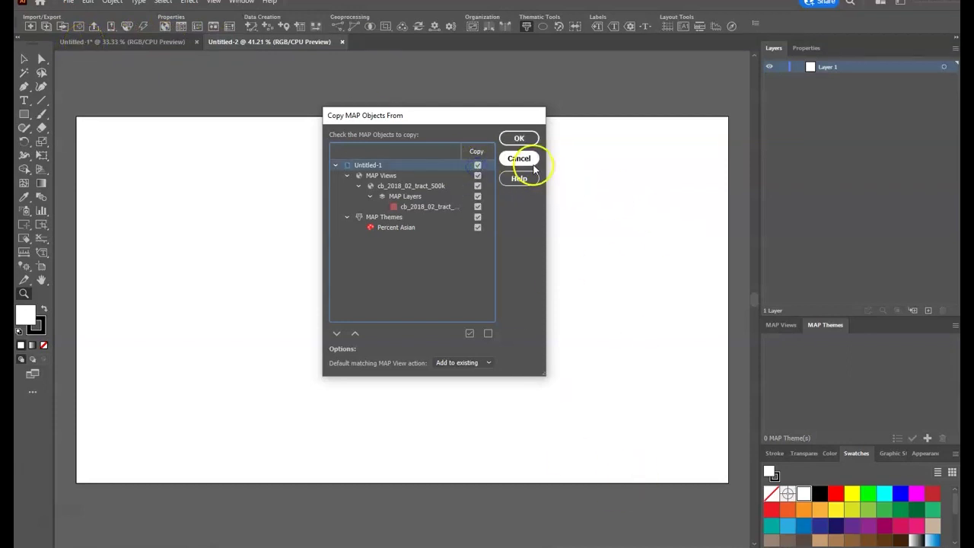
{"action": "left_click", "coordinate": [518, 138]}
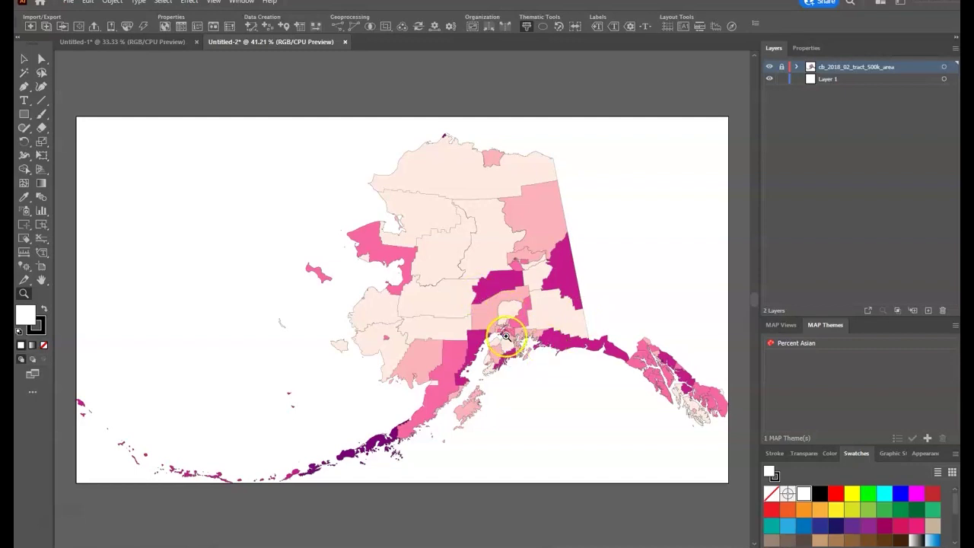
- Move Layer 1 above the cb_2018_02_tract_500k_area layer in the new document
{"action": "left_click", "coordinate": [505, 335]}
{"action": "left_click", "coordinate": [405, 303]}
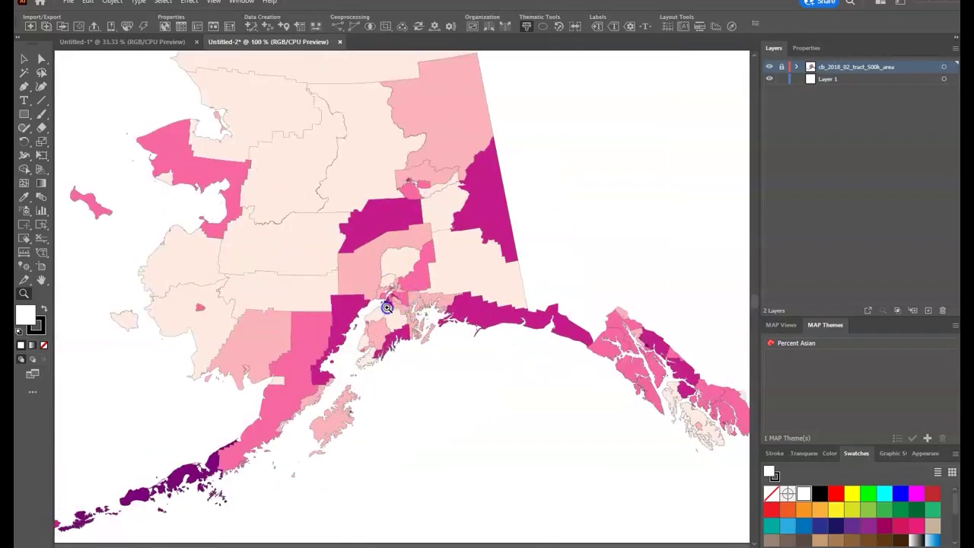
{"action": "left_click", "coordinate": [387, 308]}
{"action": "left_click", "coordinate": [402, 305]}
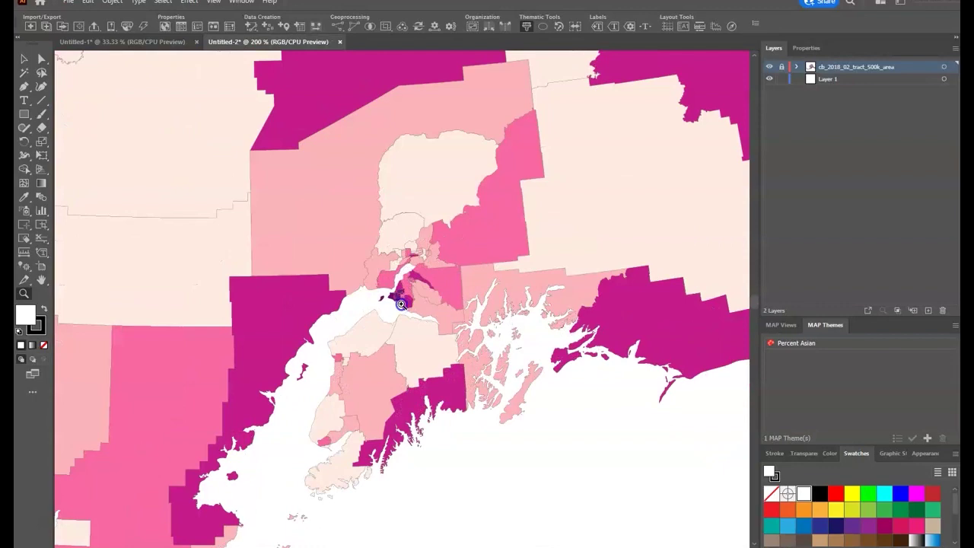
{"action": "left_click", "coordinate": [402, 303]}
{"action": "left_click", "coordinate": [400, 294]}
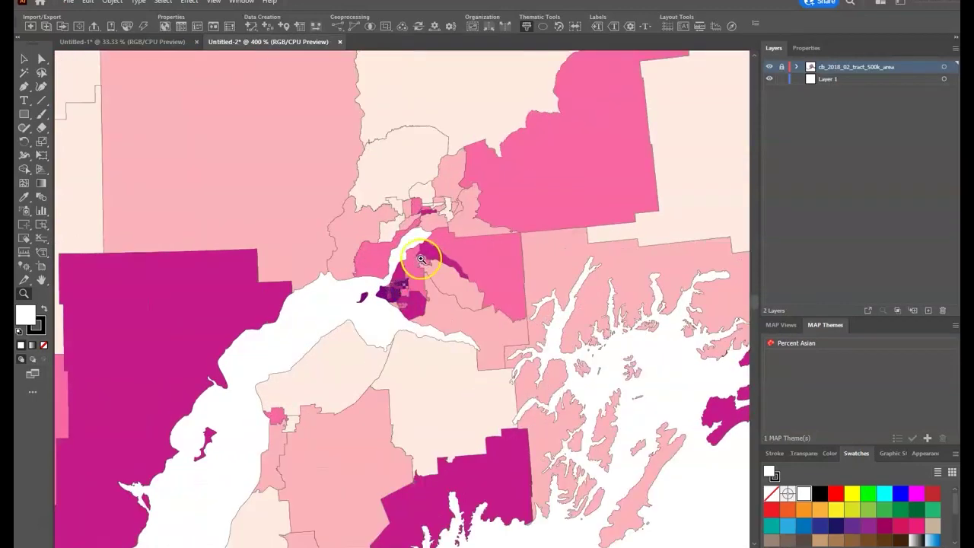
{"action": "left_click", "coordinate": [420, 258]}
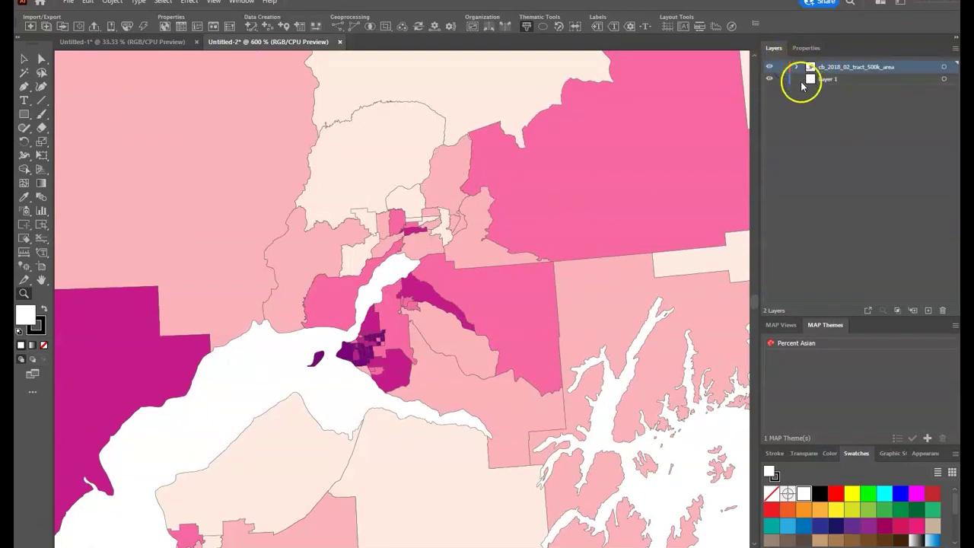
{"action": "double_click", "coordinate": [829, 80]}
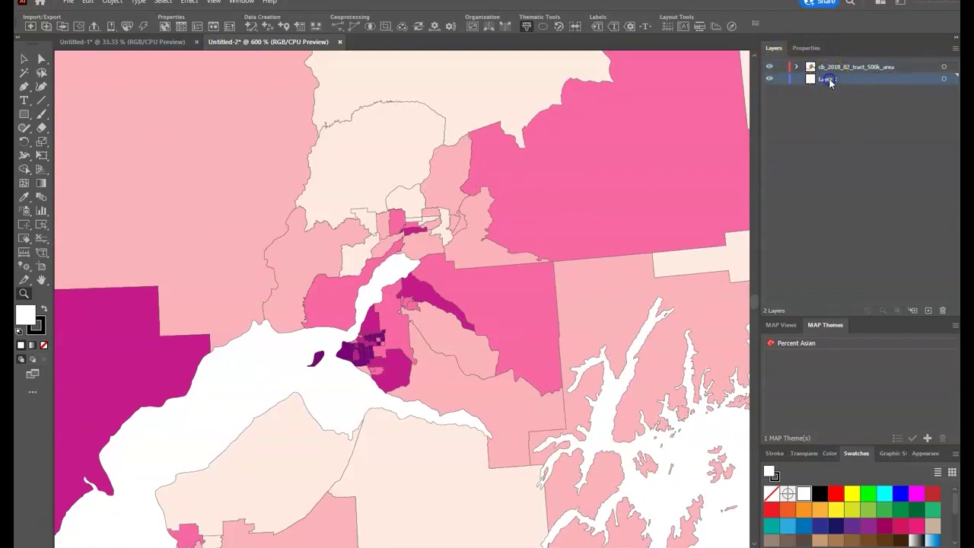
{"action": "left_click_drag", "start_coordinate": [835, 66], "coordinate": [824, 67]}
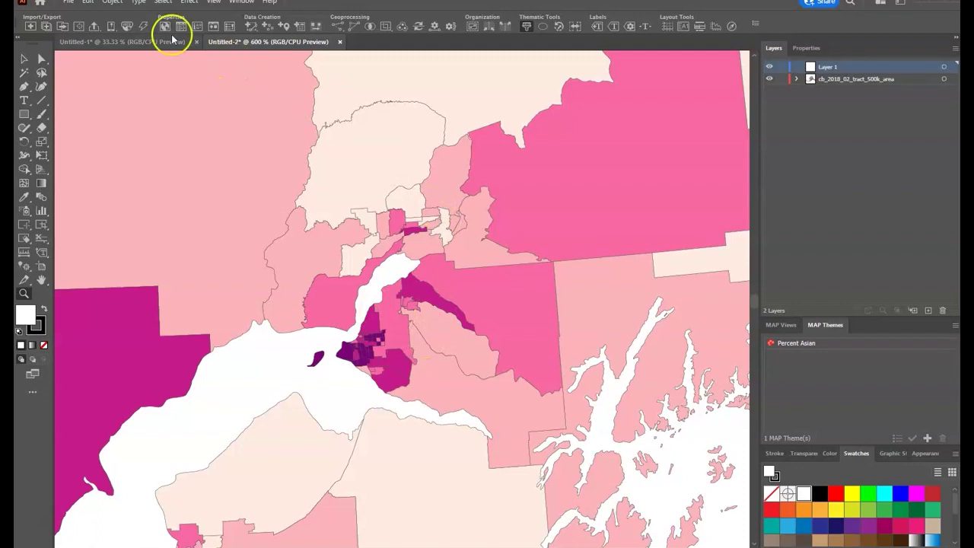
- Draw a square about 27 x 27 px on Layer 1 around the dense tracts at the head of the inlet
{"action": "left_click", "coordinate": [24, 113]}
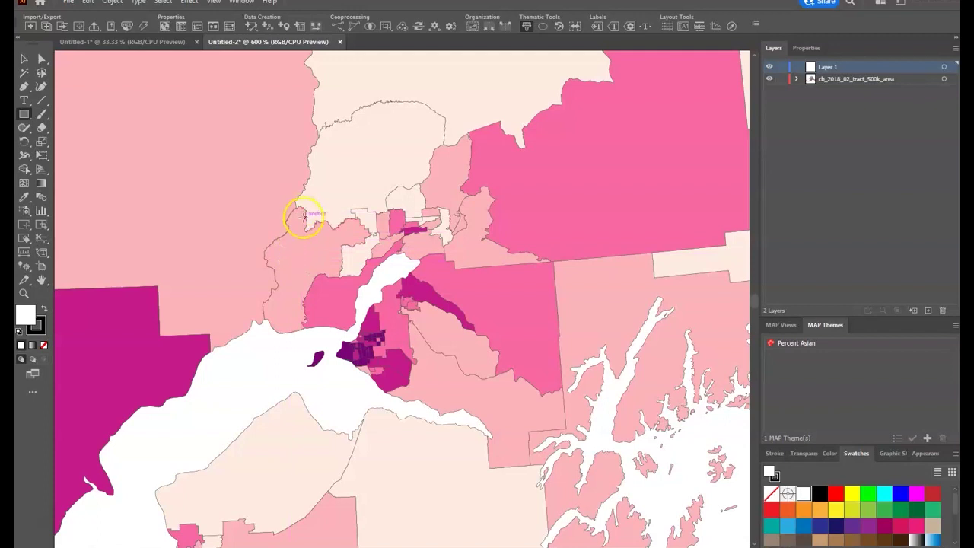
{"action": "left_click_drag", "start_coordinate": [303, 217], "coordinate": [485, 408]}
{"action": "left_click_drag", "start_coordinate": [310, 312], "coordinate": [298, 311]}
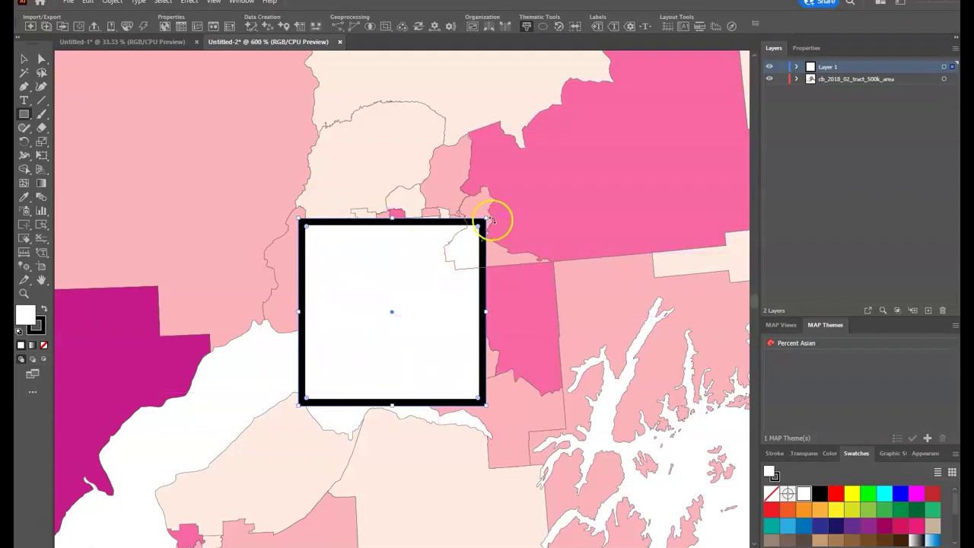
- Give the square no fill and a dark grey 0.02 pt stroke
{"action": "left_click", "coordinate": [807, 49]}
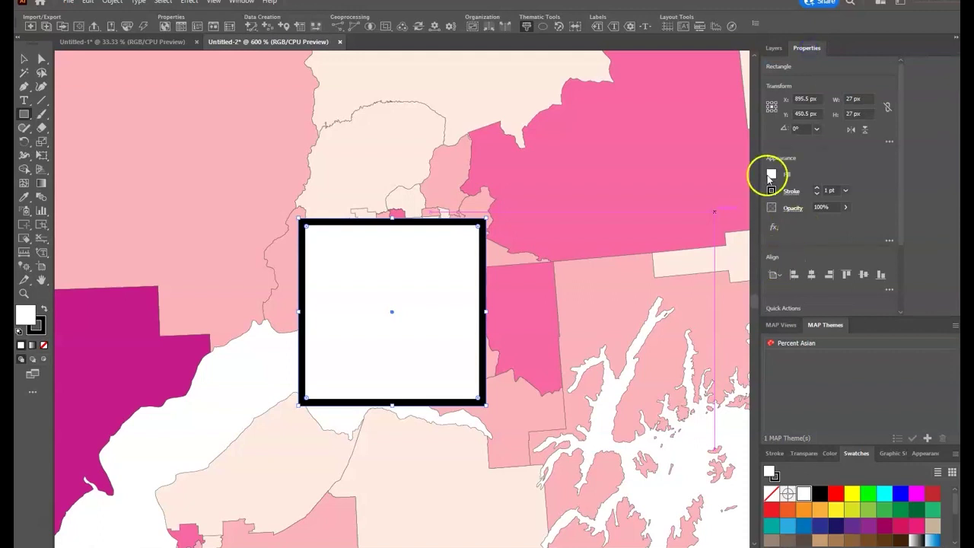
{"action": "left_click", "coordinate": [771, 175]}
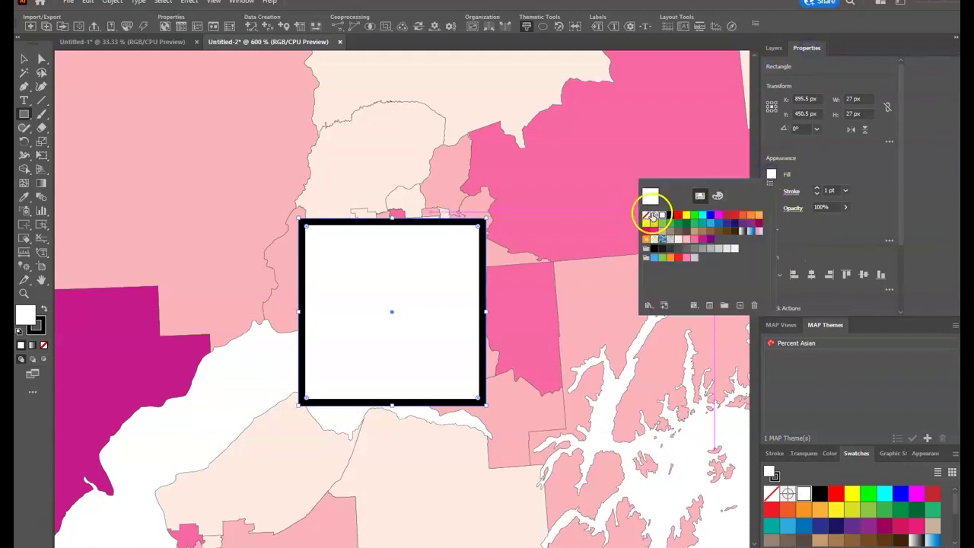
{"action": "left_click", "coordinate": [646, 216]}
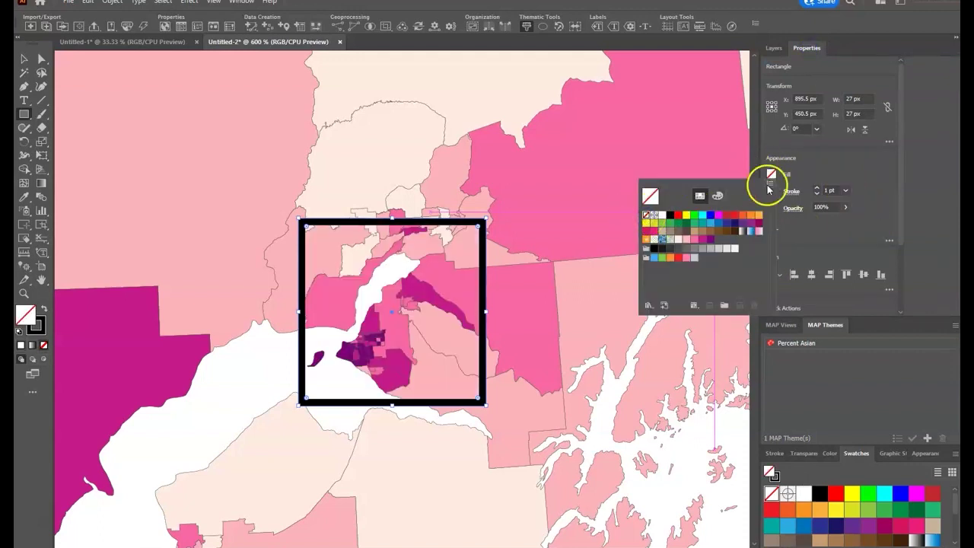
{"action": "left_click", "coordinate": [829, 191]}
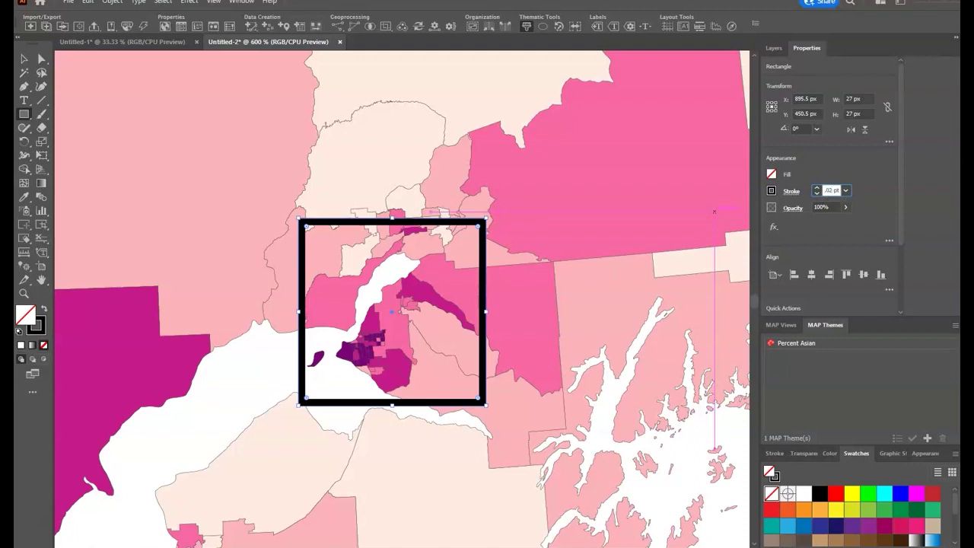
{"action": "left_click", "coordinate": [771, 190]}
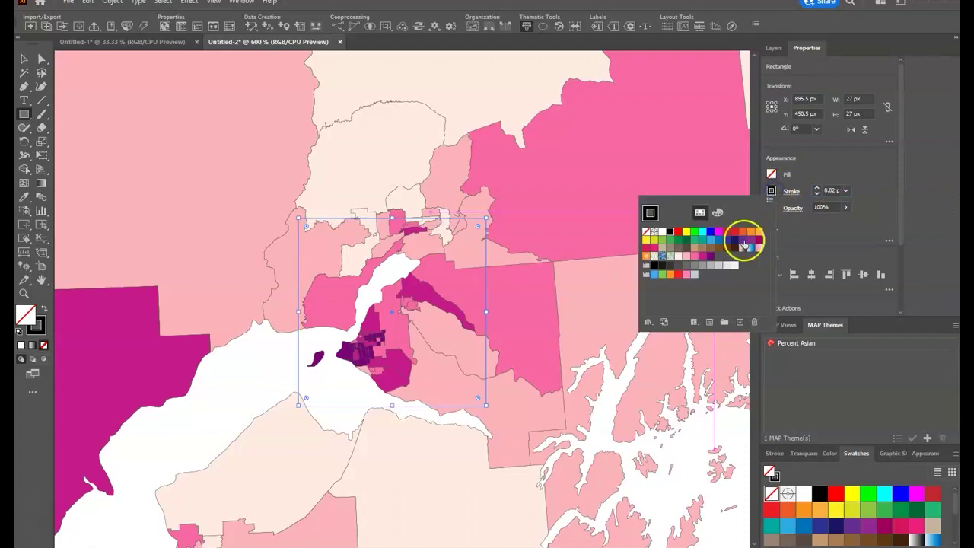
{"action": "left_click", "coordinate": [677, 266]}
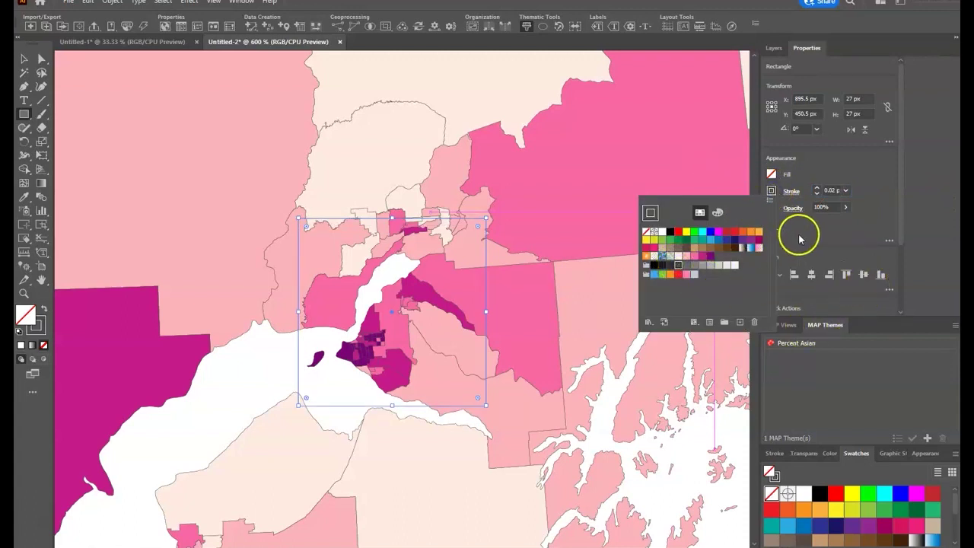
- Crop all layers in the document to the square with MAP Crop to Shape
{"action": "left_click", "coordinate": [774, 48]}
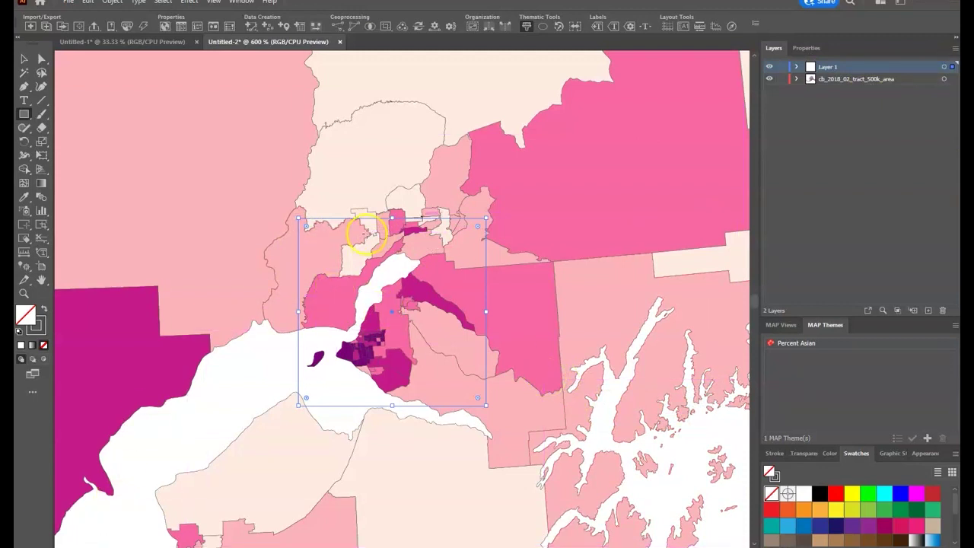
{"action": "left_click", "coordinate": [387, 30]}
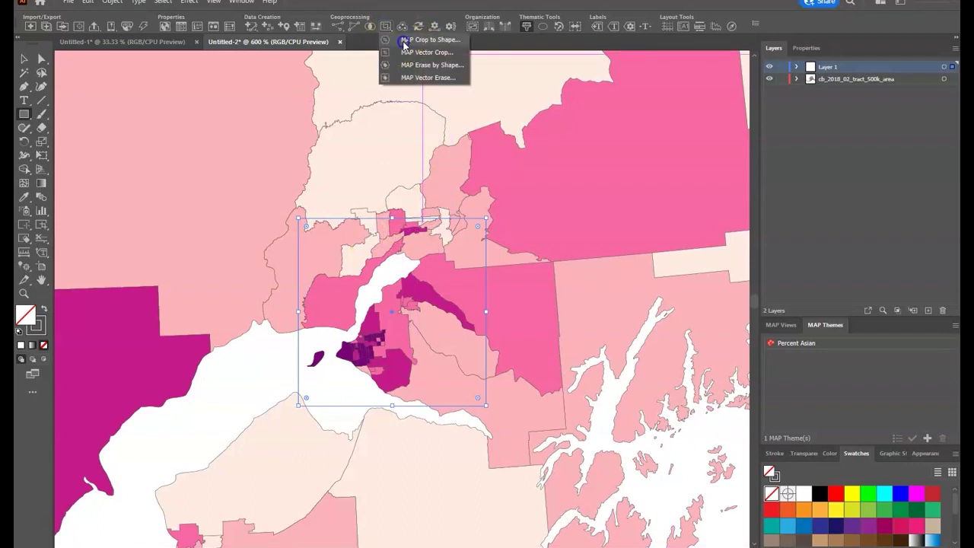
{"action": "left_click", "coordinate": [404, 42]}
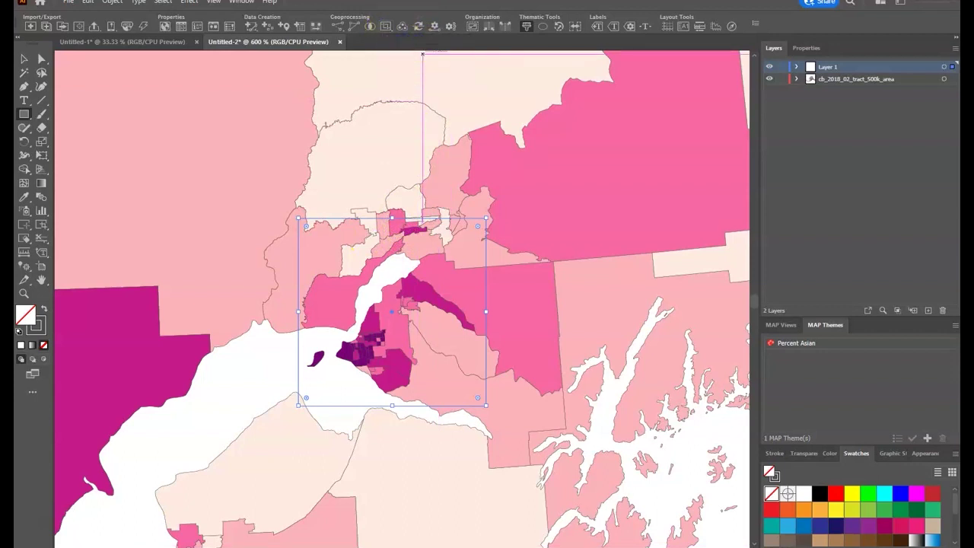
{"action": "left_click_drag", "start_coordinate": [661, 212], "coordinate": [432, 194]}
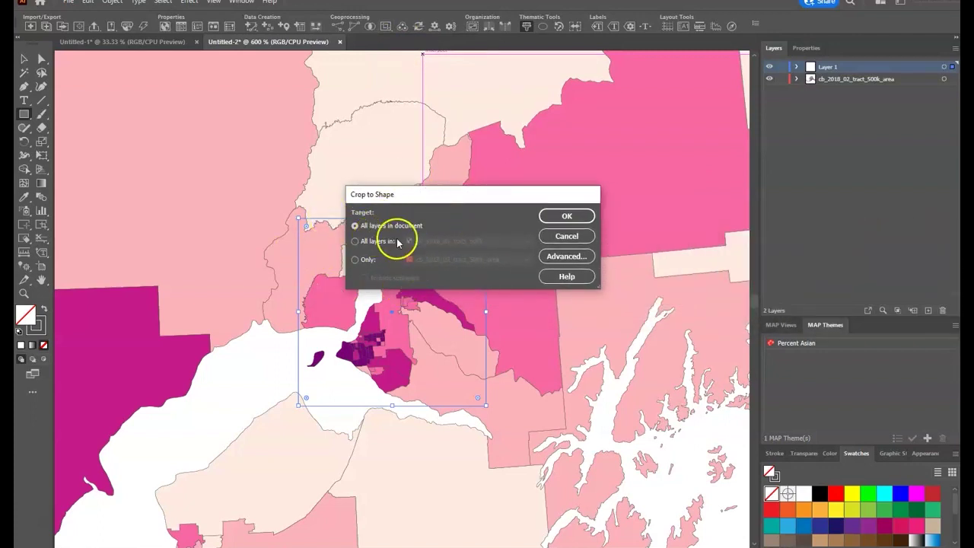
{"action": "left_click", "coordinate": [567, 216]}
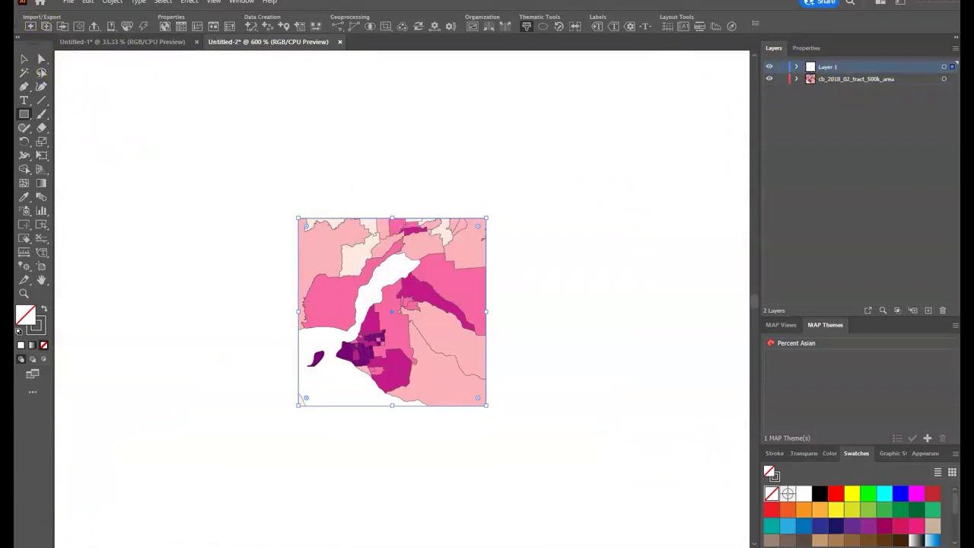
- Copy the cropped tracts together with their square frame and switch to the Untitled-1 document
{"action": "left_click", "coordinate": [25, 60]}
{"action": "left_click", "coordinate": [374, 104]}
{"action": "left_click_drag", "start_coordinate": [223, 154], "coordinate": [548, 459]}
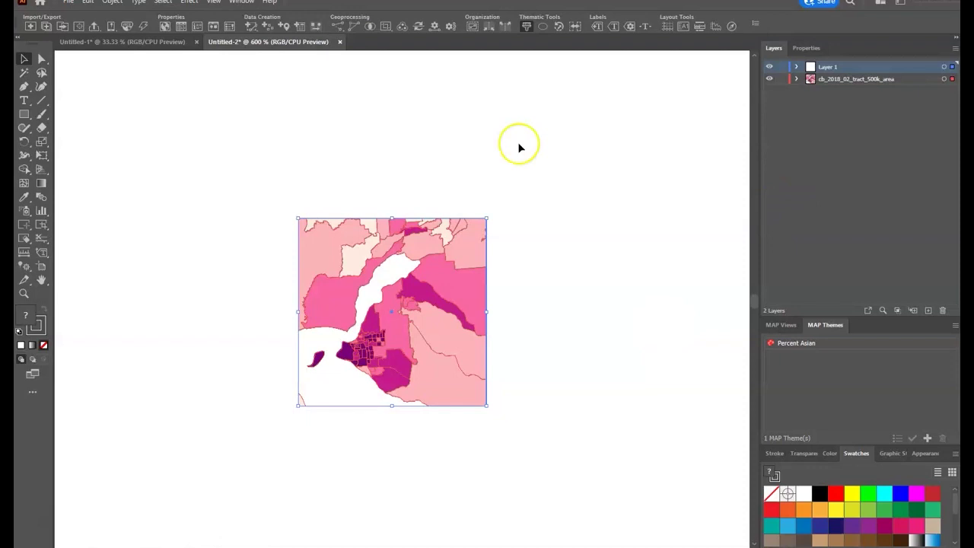
{"action": "left_click", "coordinate": [69, 2]}
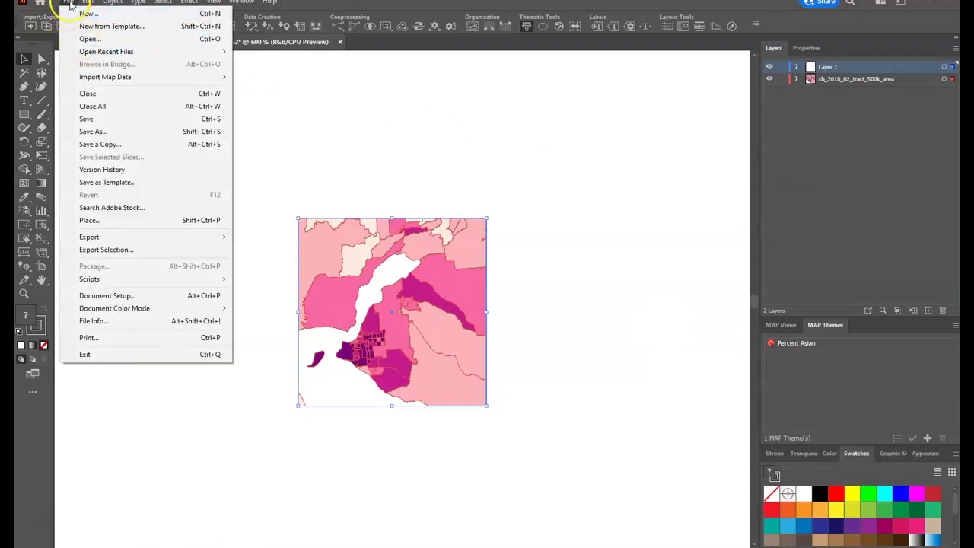
{"action": "left_click", "coordinate": [86, 3]}
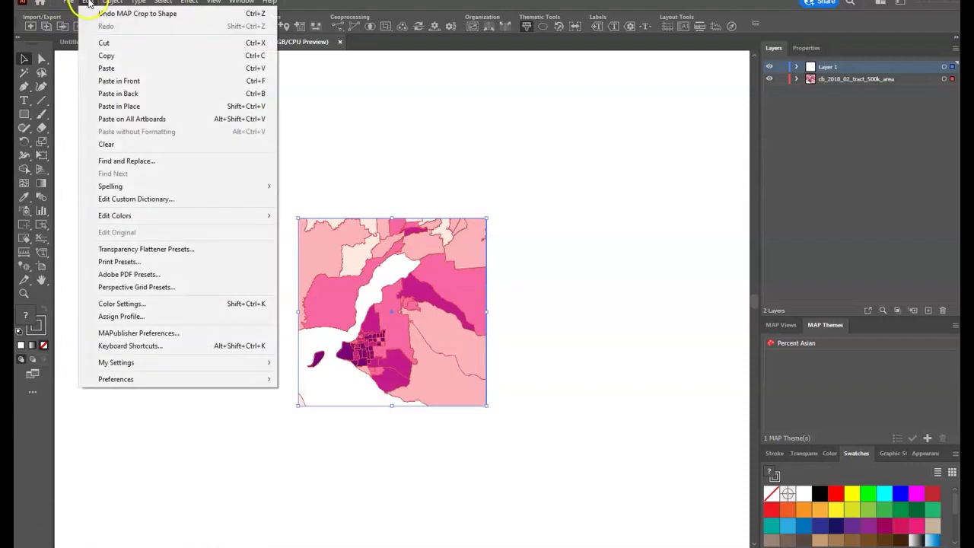
{"action": "left_click", "coordinate": [112, 56]}
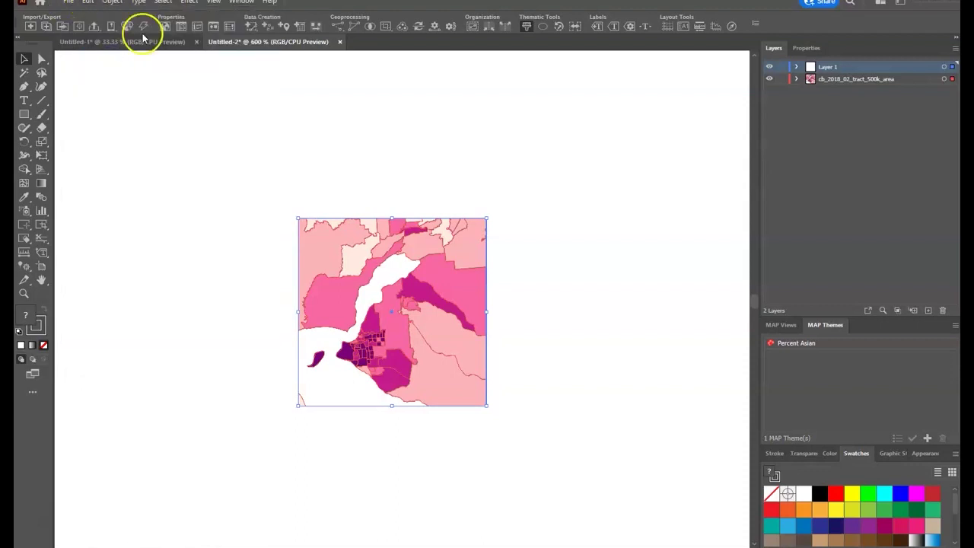
{"action": "left_click", "coordinate": [131, 42]}
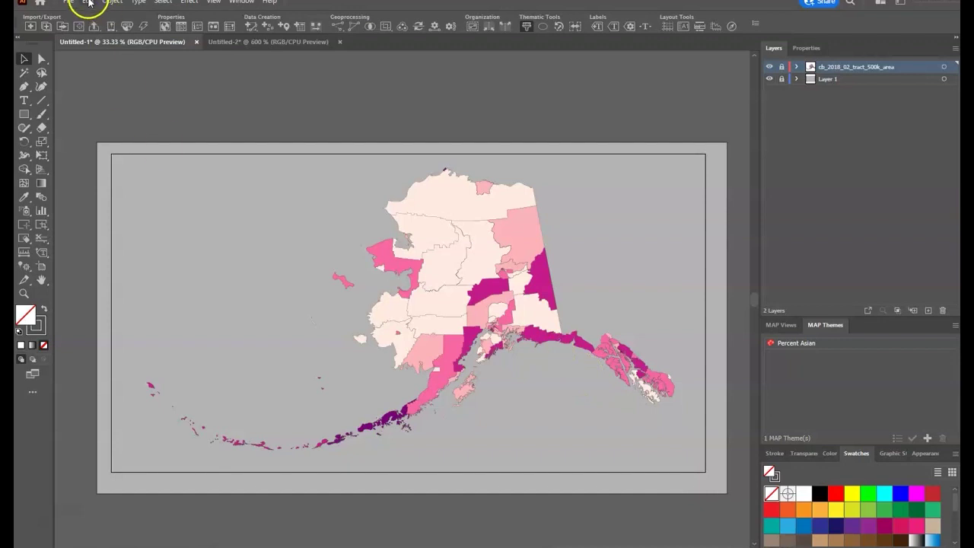
{"action": "left_click", "coordinate": [24, 294]}
{"action": "left_click", "coordinate": [545, 405]}
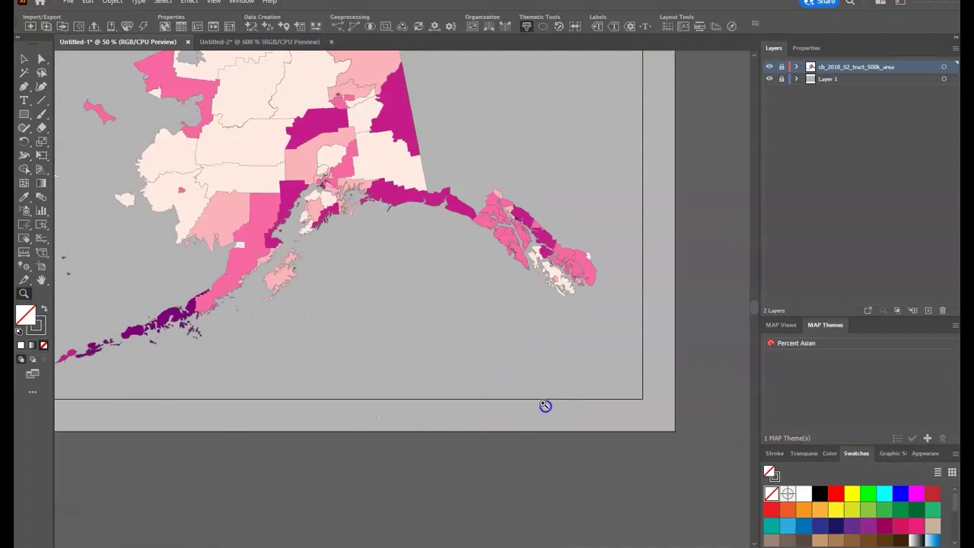
{"action": "left_click", "coordinate": [406, 278]}
{"action": "left_click", "coordinate": [367, 281]}
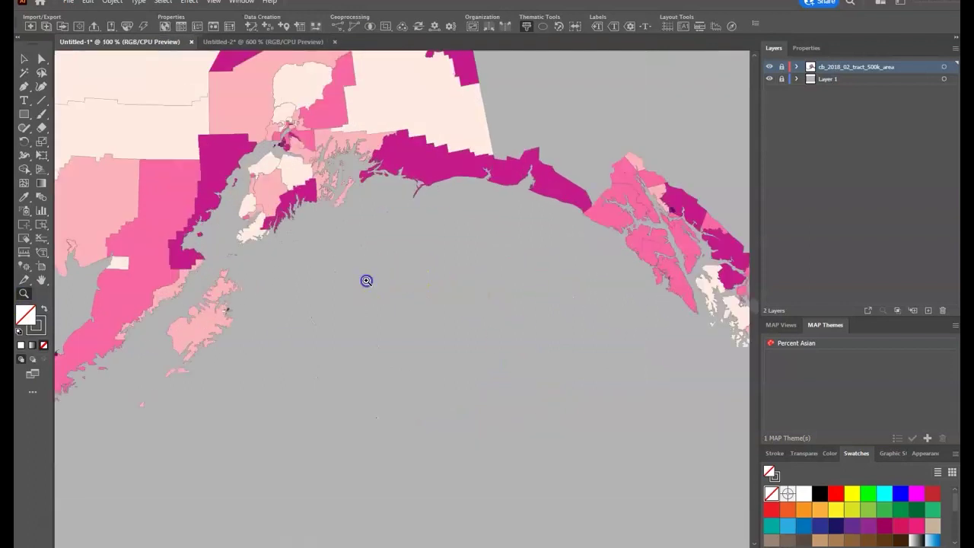
{"action": "left_click", "coordinate": [88, 4]}
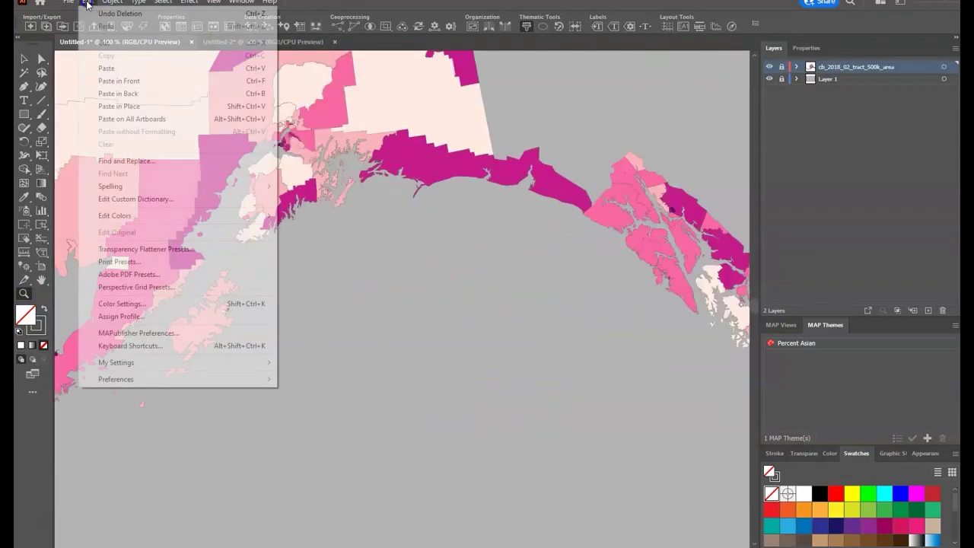
{"action": "left_click", "coordinate": [107, 69]}
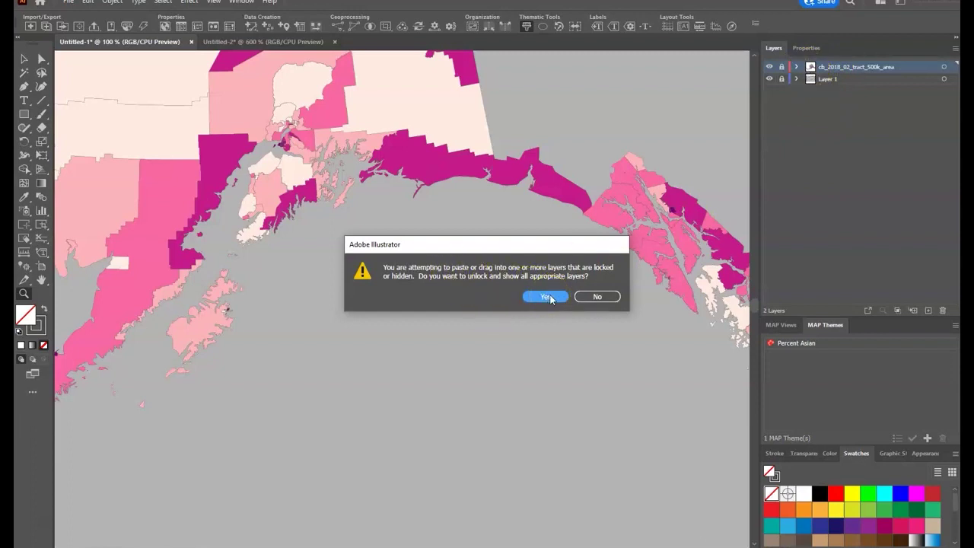
{"action": "left_click", "coordinate": [601, 297]}
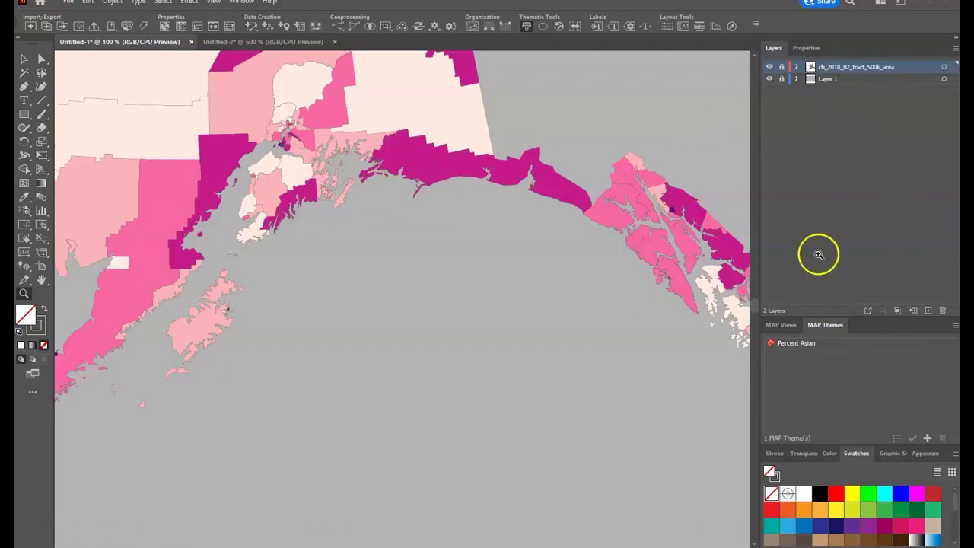
- Add a new layer named Inset1 above the tract layer and paste the copied inset onto it, in the empty area south of the coast
{"action": "left_click", "coordinate": [927, 310]}
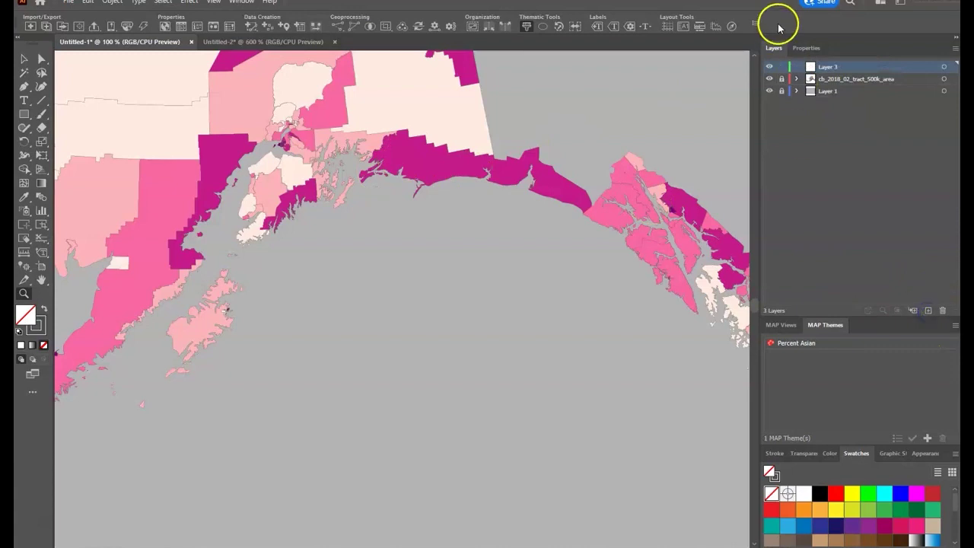
{"action": "double_click", "coordinate": [836, 66]}
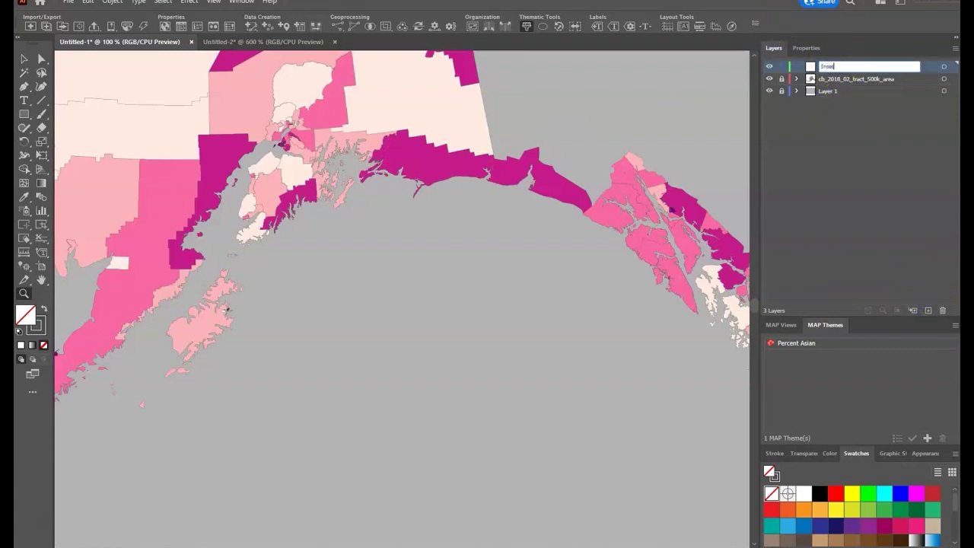
{"action": "left_click", "coordinate": [839, 181]}
{"action": "left_click", "coordinate": [831, 68]}
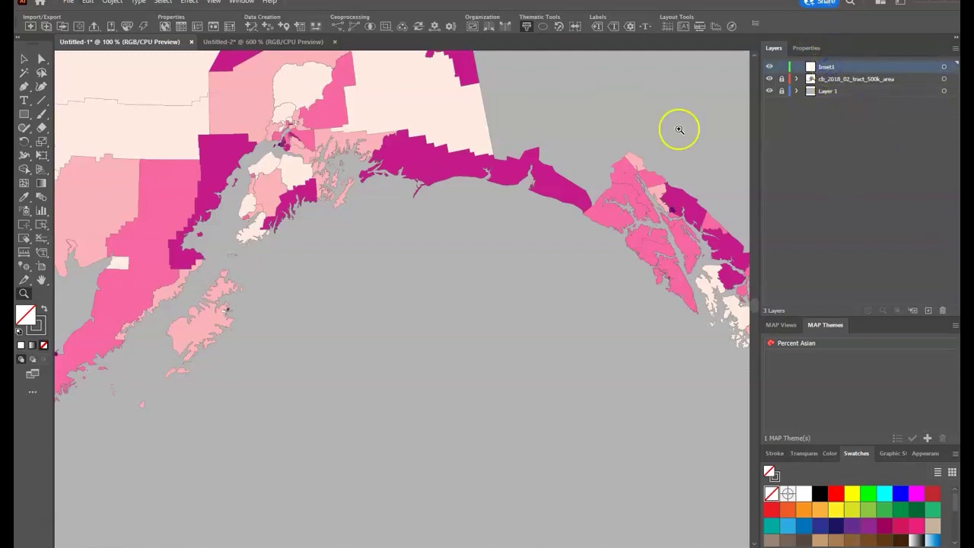
{"action": "left_click", "coordinate": [88, 3]}
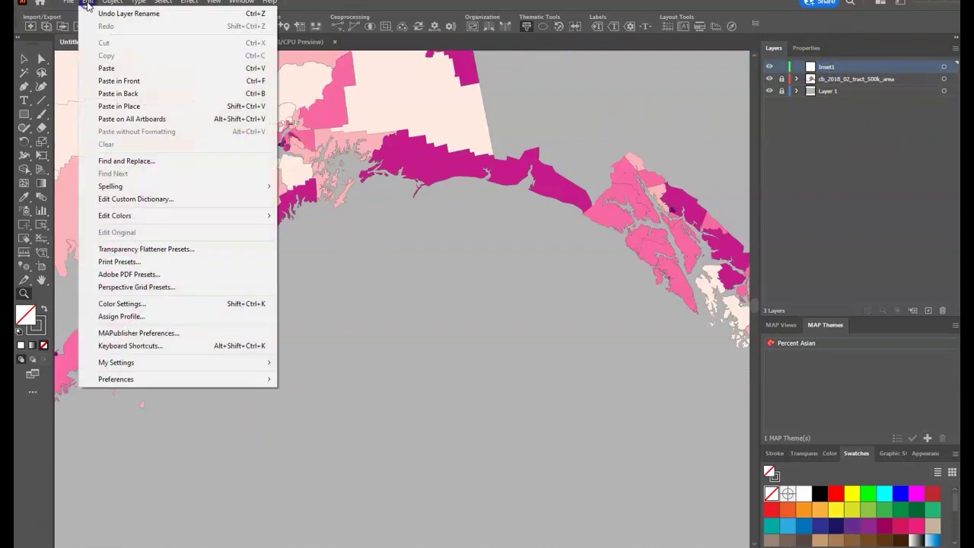
{"action": "left_click", "coordinate": [108, 67]}
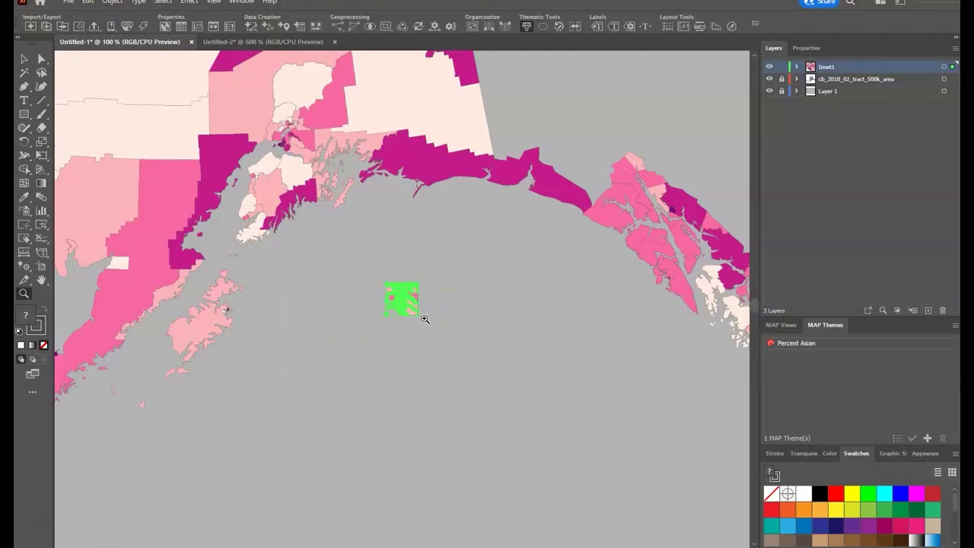
- Try scaling the pasted inset uniformly to 450% without scaling strokes, and undo the scaling
{"action": "left_click", "coordinate": [113, 3]}
{"action": "left_click", "coordinate": [126, 16]}
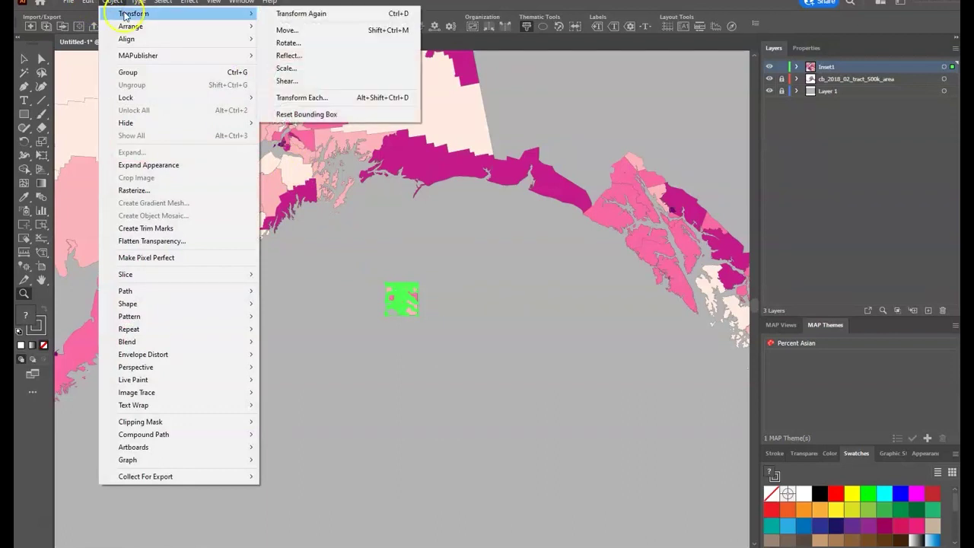
{"action": "left_click", "coordinate": [318, 70]}
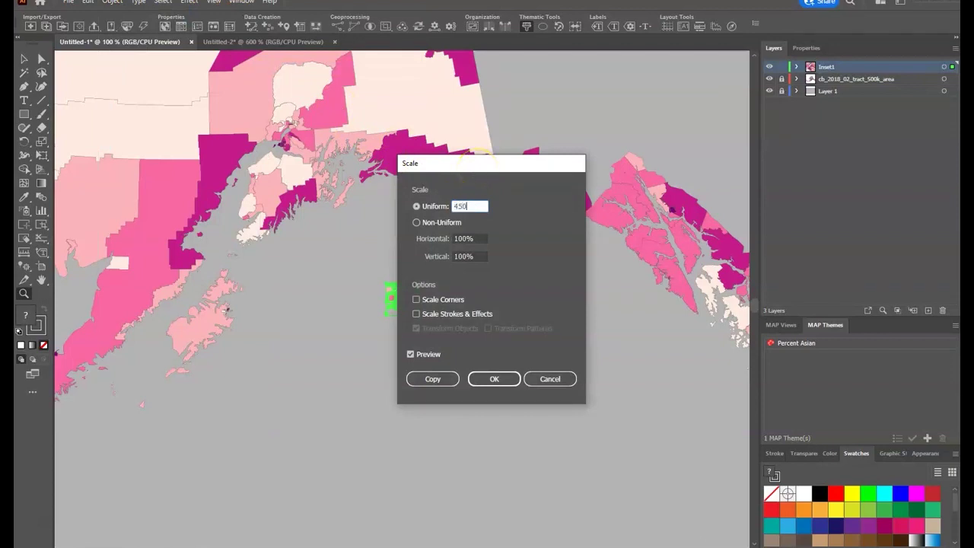
{"action": "left_click", "coordinate": [496, 379]}
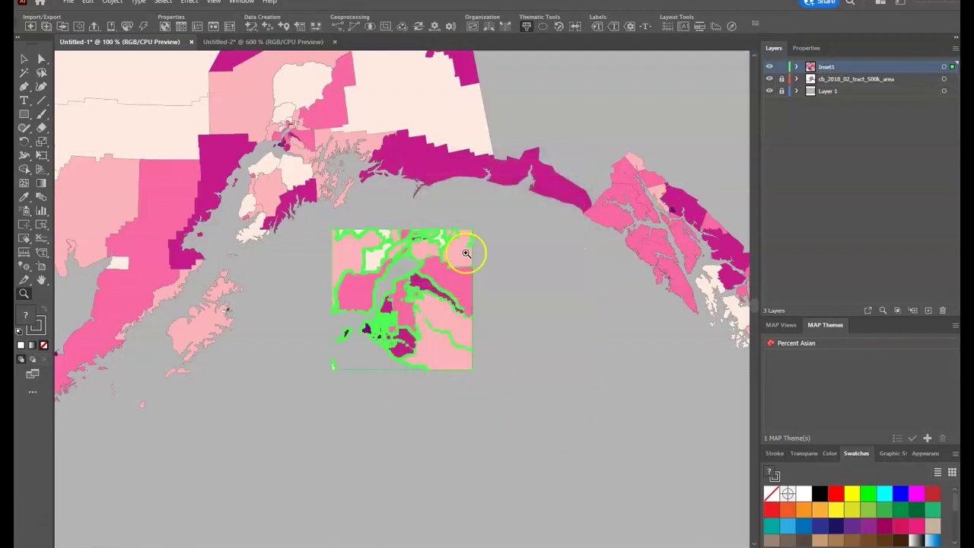
{"action": "left_click", "coordinate": [87, 3]}
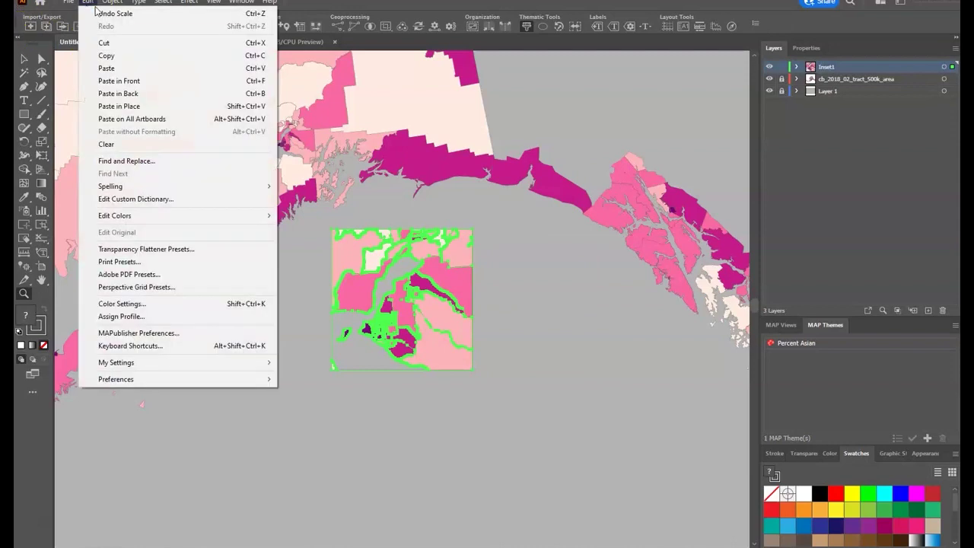
{"action": "left_click", "coordinate": [98, 14]}
- Scale the pasted inset uniformly to 650% without scaling its strokes and effects
{"action": "left_click", "coordinate": [115, 3]}
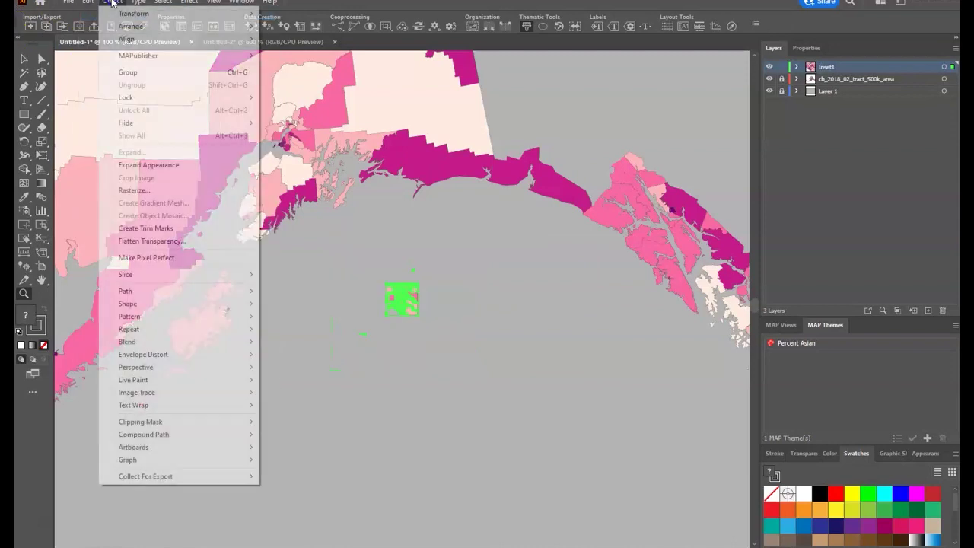
{"action": "mouse_move", "coordinate": [129, 13]}
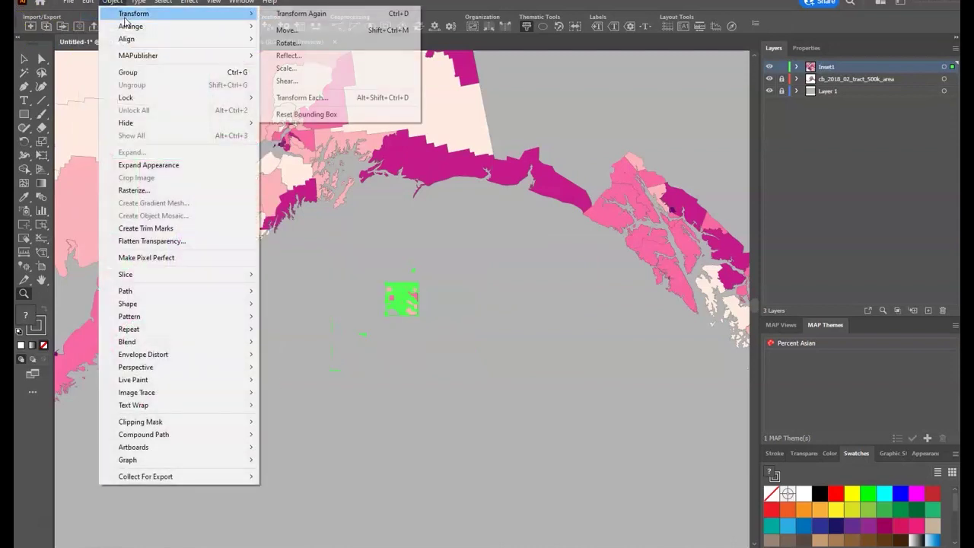
{"action": "left_click", "coordinate": [304, 68]}
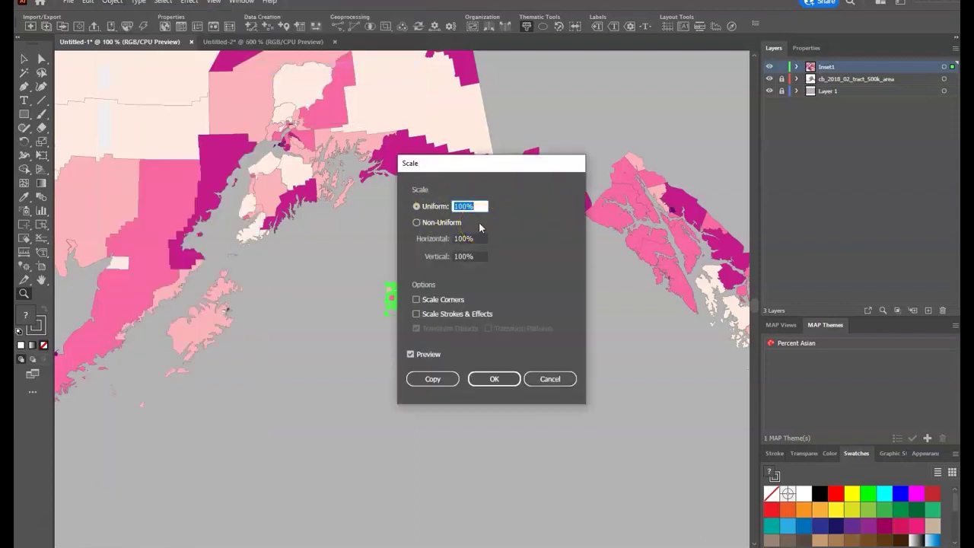
{"action": "type", "text": "650"}
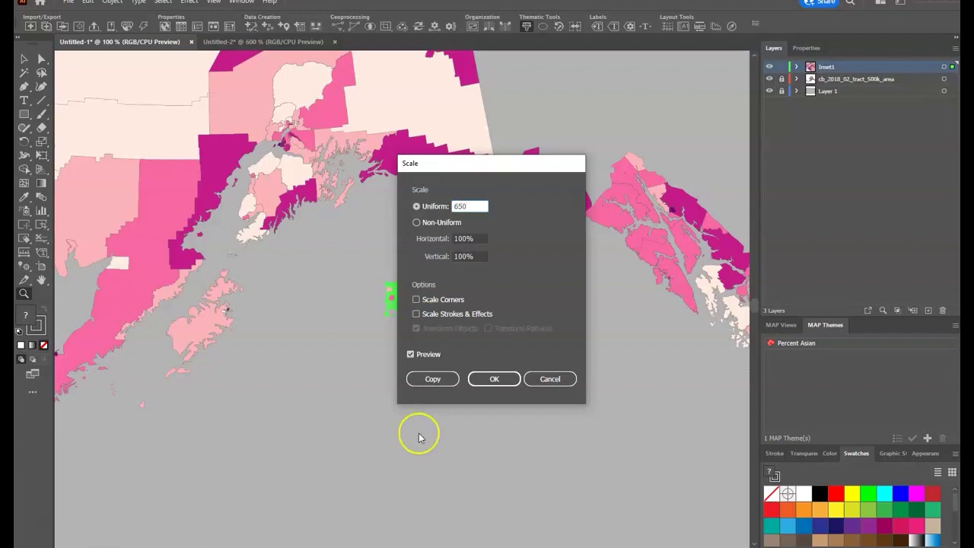
{"action": "left_click", "coordinate": [486, 378]}
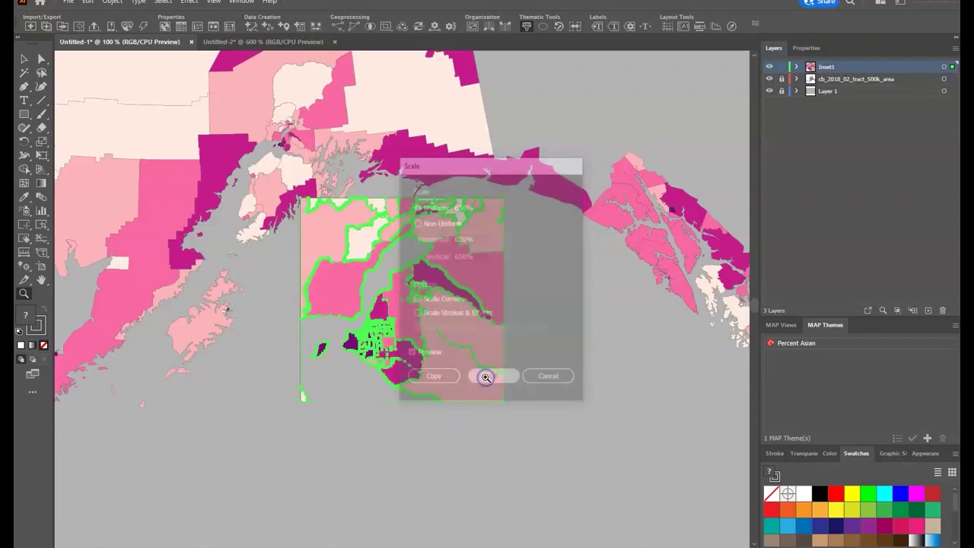
- Select all artwork on the Inset1 layer and move it down and to the right, into the open area south of the coast
{"action": "left_click", "coordinate": [23, 59]}
{"action": "left_click", "coordinate": [355, 254]}
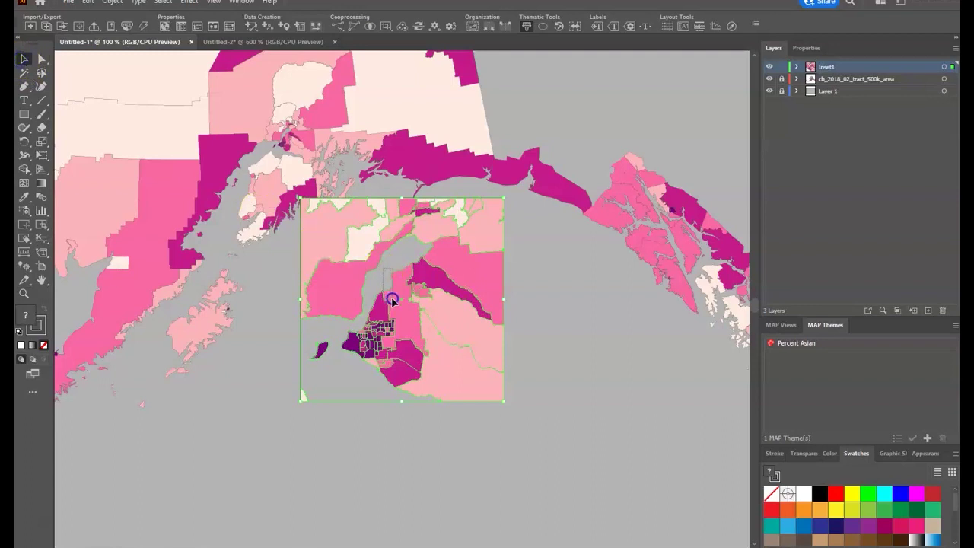
{"action": "left_click", "coordinate": [538, 363]}
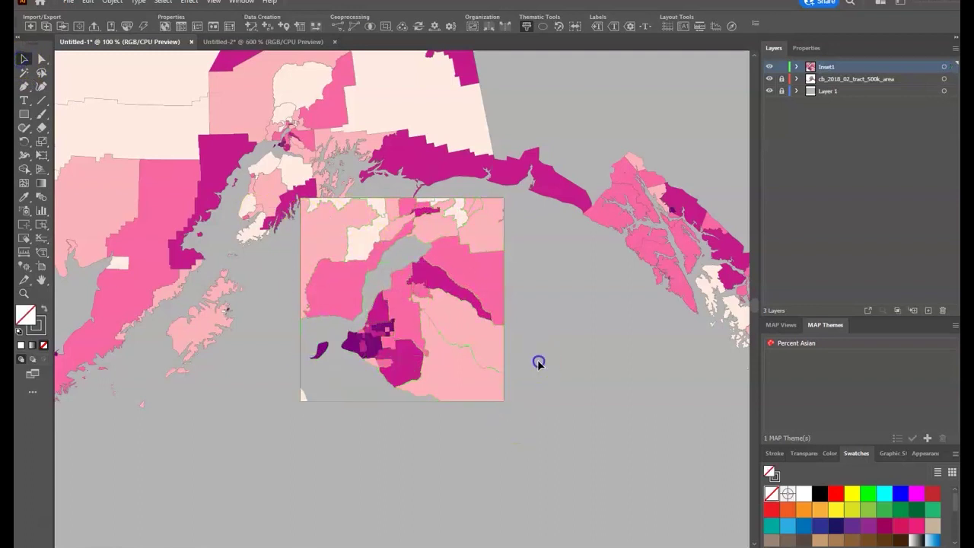
{"action": "left_click", "coordinate": [943, 66]}
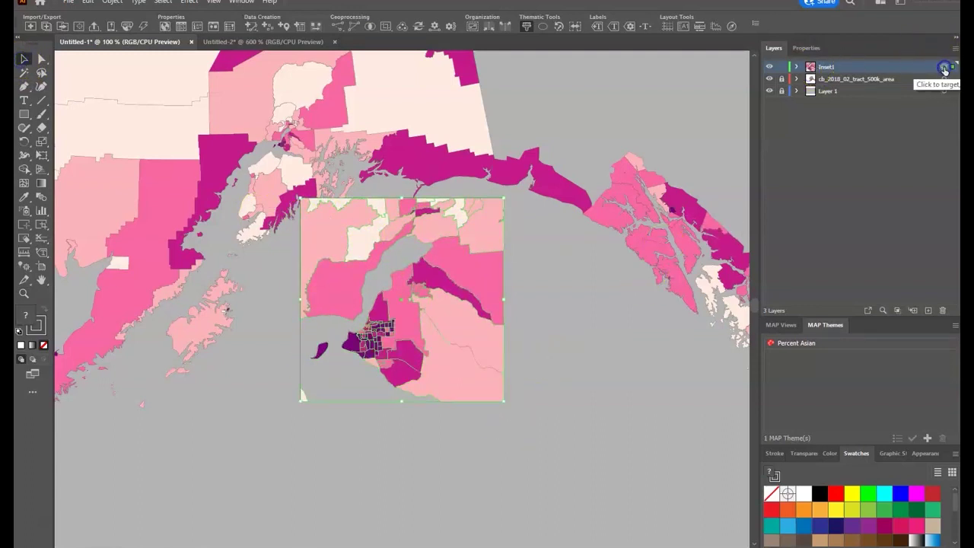
{"action": "left_click_drag", "start_coordinate": [380, 282], "coordinate": [380, 287]}
{"action": "key", "text": "Down"}
{"action": "key", "text": "Down"}
{"action": "key", "text": "Down"}
{"action": "key", "text": "Down"}
{"action": "key", "text": "Down"}
{"action": "key", "text": "Down"}
{"action": "key", "text": "Down"}
{"action": "key", "text": "Down"}
{"action": "key", "text": "Down"}
{"action": "key", "text": "Down"}
{"action": "key", "text": "Down"}
{"action": "key", "text": "Down"}
{"action": "key", "text": "Down"}
{"action": "key", "text": "Down"}
{"action": "key", "text": "Down"}
{"action": "key", "text": "Down"}
{"action": "key", "text": "Down"}
{"action": "key", "text": "Down"}
{"action": "key", "text": "Down"}
{"action": "key", "text": "Down"}
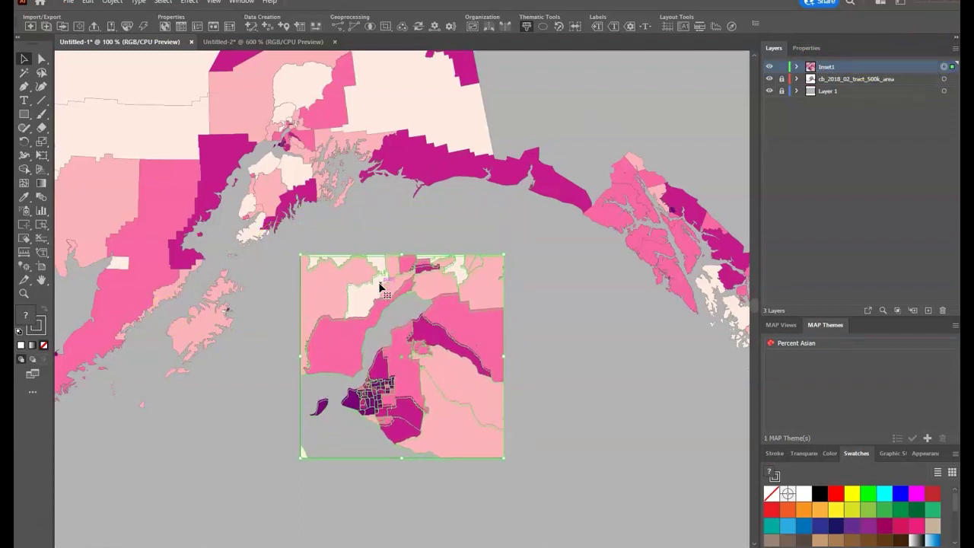
{"action": "key", "text": "Right"}
{"action": "key", "text": "Right"}
{"action": "key", "text": "Right"}
{"action": "key", "text": "Right"}
{"action": "key", "text": "Right"}
{"action": "key", "text": "Right"}
{"action": "key", "text": "Right"}
{"action": "key", "text": "Right"}
{"action": "key", "text": "Right"}
{"action": "key", "text": "Right"}
{"action": "key", "text": "Right"}
{"action": "key", "text": "Right"}
{"action": "key", "text": "Right"}
{"action": "key", "text": "Right"}
{"action": "key", "text": "Right"}
{"action": "key", "text": "Right"}
{"action": "key", "text": "Right"}
{"action": "key", "text": "Right"}
{"action": "key", "text": "Right"}
{"action": "key", "text": "Right"}
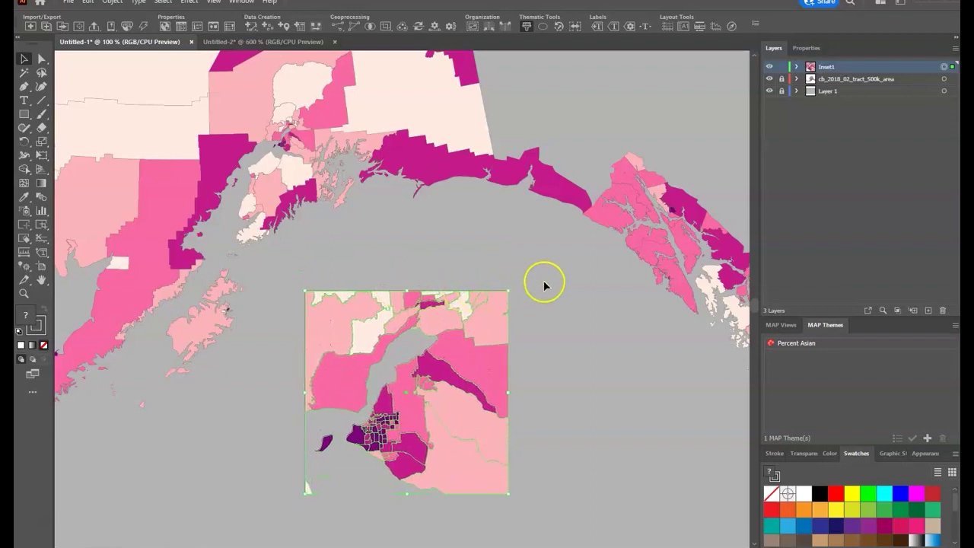
{"action": "key", "text": "Right"}
{"action": "key", "text": "Right"}
{"action": "key", "text": "Right"}
{"action": "key", "text": "Right"}
{"action": "key", "text": "Right"}
{"action": "key", "text": "Right"}
{"action": "key", "text": "Right"}
{"action": "key", "text": "Right"}
{"action": "key", "text": "Right"}
{"action": "key", "text": "Right"}
{"action": "key", "text": "Right"}
{"action": "key", "text": "Right"}
{"action": "key", "text": "Right"}
{"action": "key", "text": "Right"}
{"action": "key", "text": "Right"}
{"action": "key", "text": "Right"}
{"action": "key", "text": "Right"}
{"action": "key", "text": "Right"}
{"action": "key", "text": "Right"}
{"action": "key", "text": "Right"}
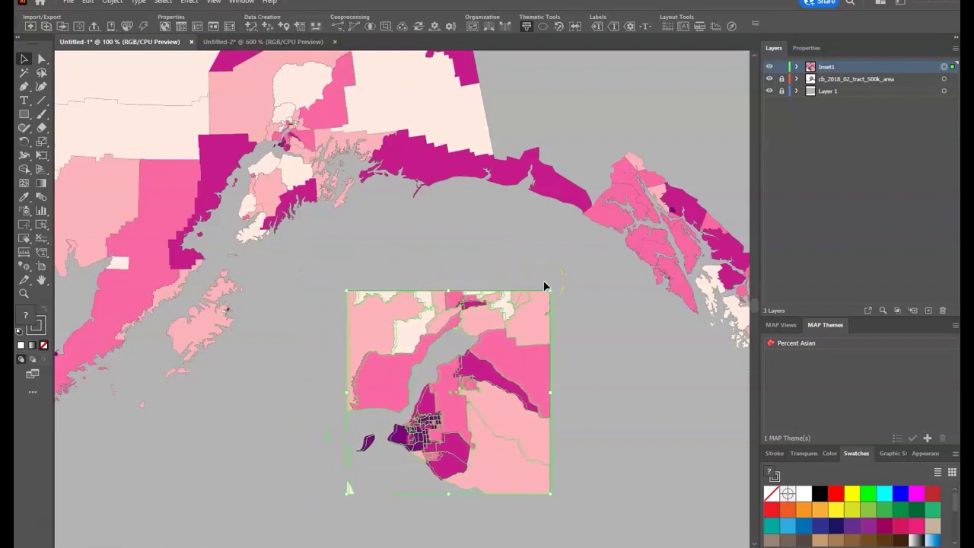
{"action": "left_click", "coordinate": [401, 468]}
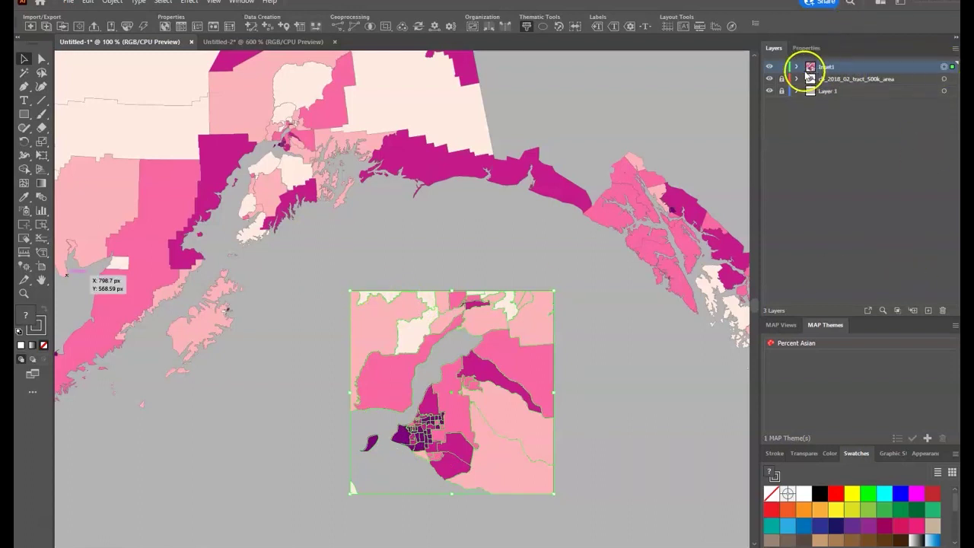
- Give the inset's frame rectangle a 0.2 pt stroke in dark grey R=51 G=51 B=51
{"action": "left_click", "coordinate": [796, 67]}
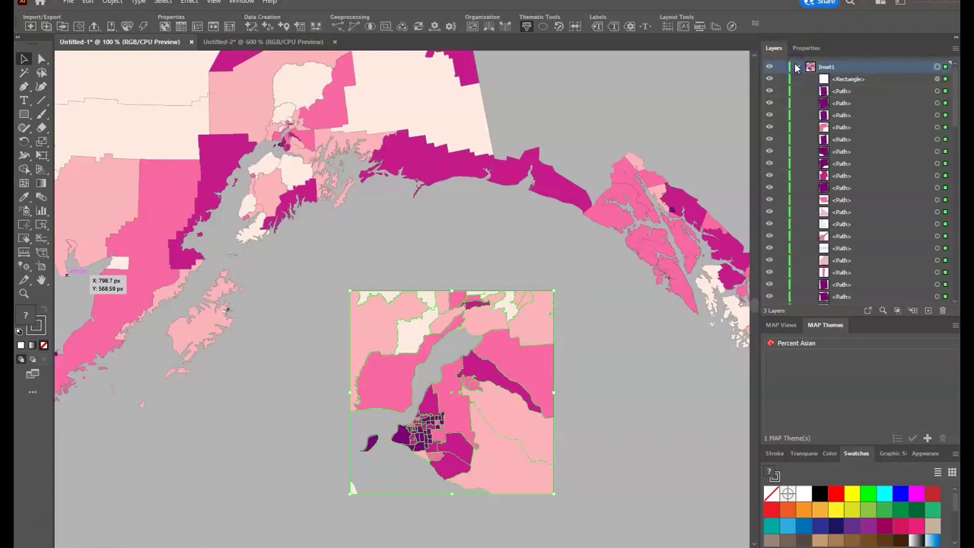
{"action": "left_click", "coordinate": [937, 79]}
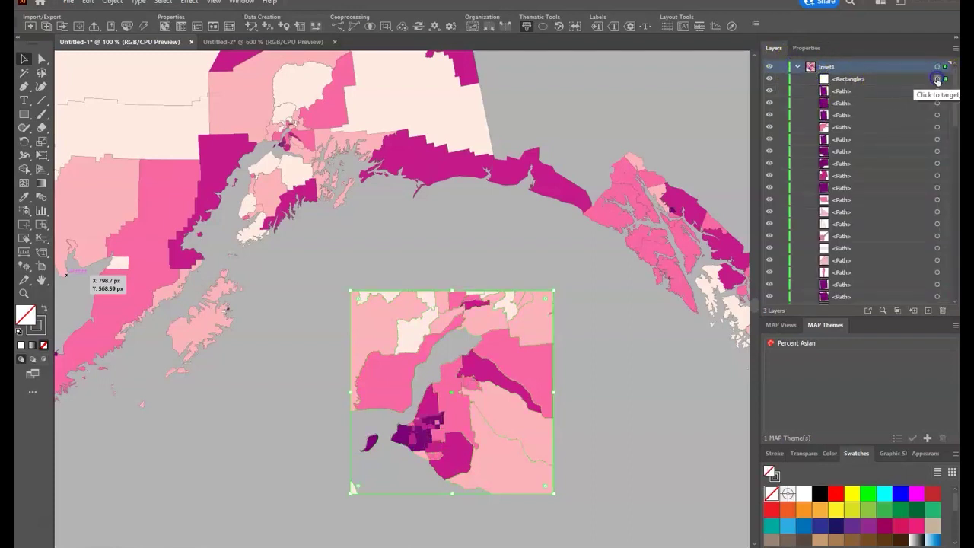
{"action": "left_click", "coordinate": [806, 48]}
{"action": "left_click", "coordinate": [830, 190]}
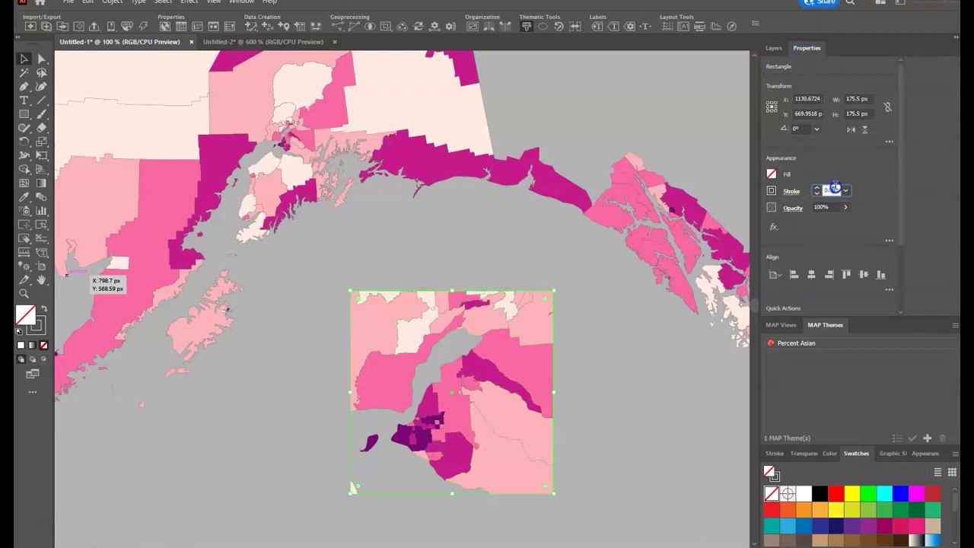
{"action": "left_click", "coordinate": [849, 191]}
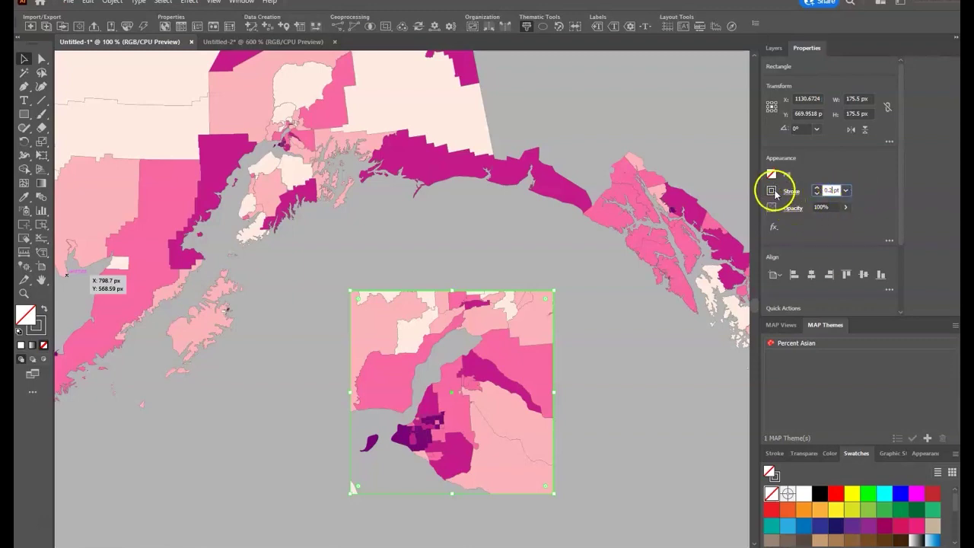
{"action": "left_click", "coordinate": [771, 192]}
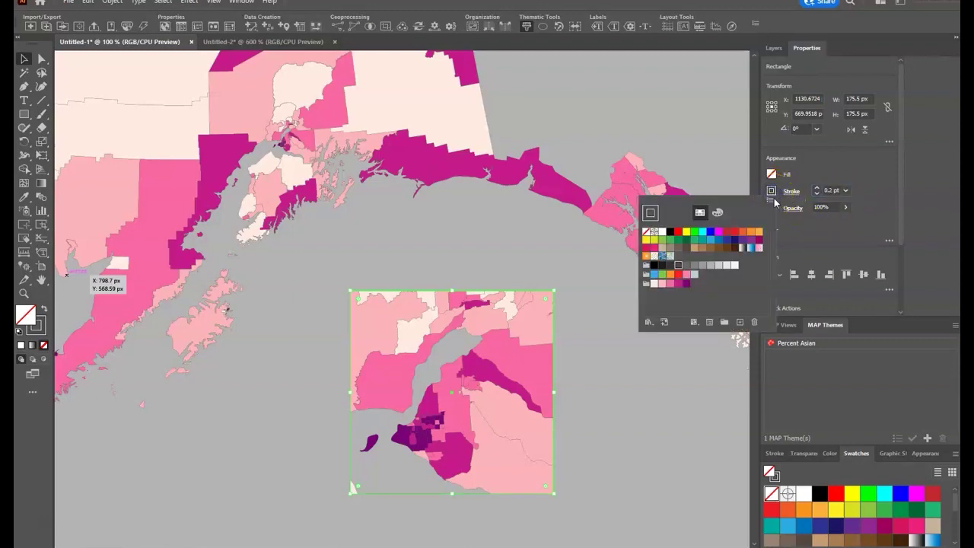
{"action": "left_click", "coordinate": [669, 265]}
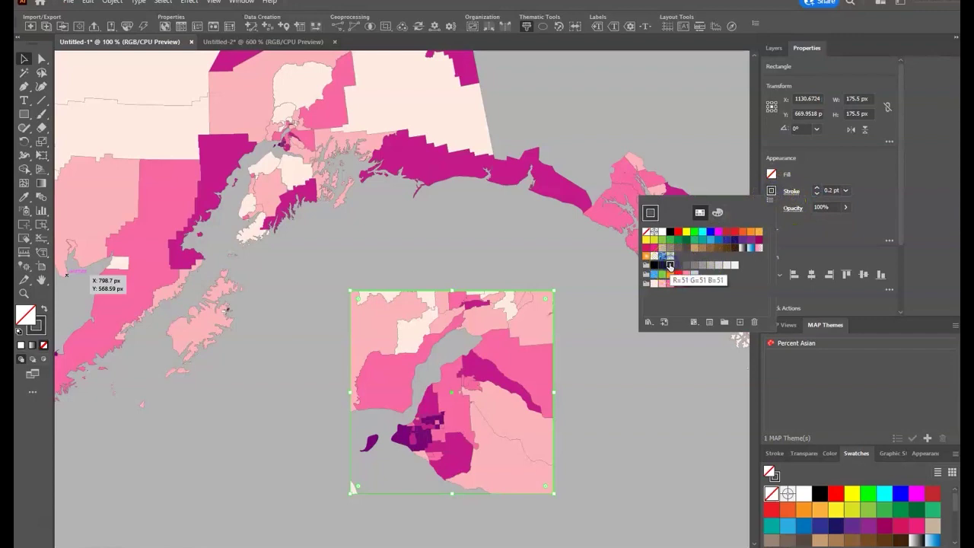
- Collapse the Inset1 layer's contents and lock the layer
{"action": "left_click", "coordinate": [774, 48]}
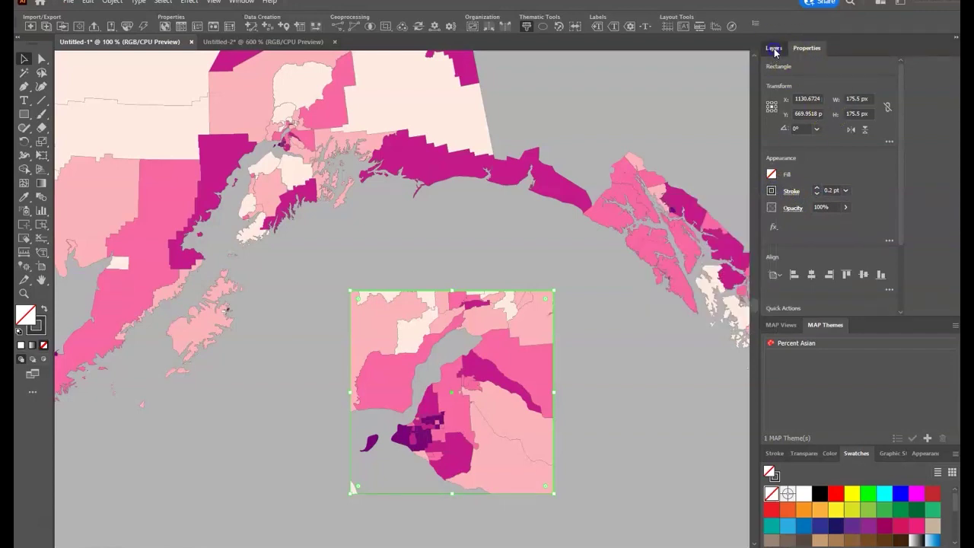
{"action": "left_click", "coordinate": [795, 68]}
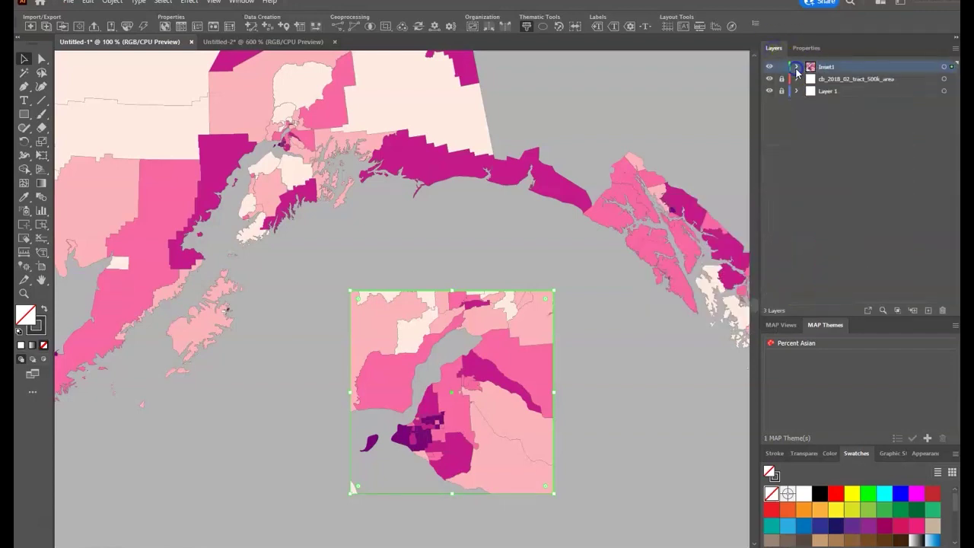
{"action": "left_click", "coordinate": [781, 67]}
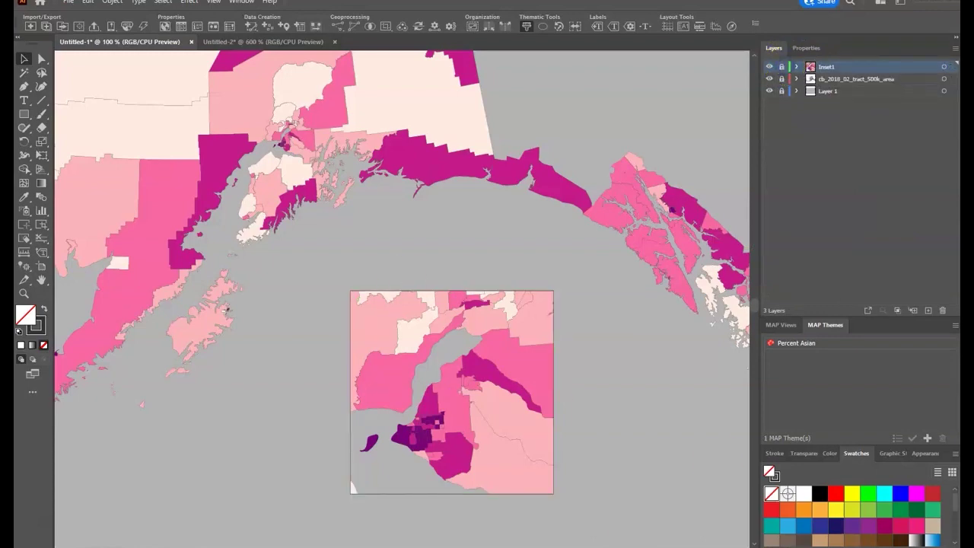
- Add a new layer above Inset1 and draw a Curvature tool path, about 129 by 114 px, from just above the inset to the inlet tracts
{"action": "left_click", "coordinate": [23, 292]}
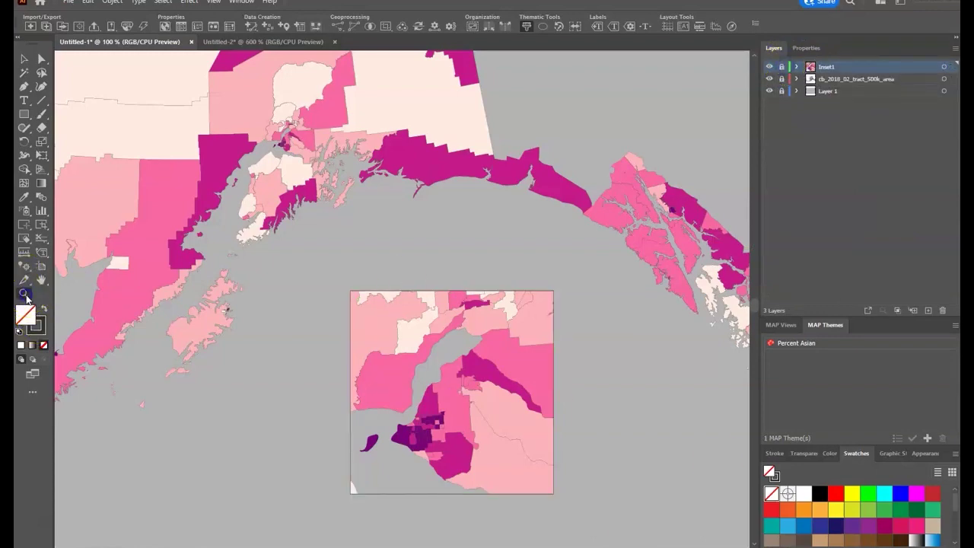
{"action": "left_click", "coordinate": [257, 282], "text": "alt"}
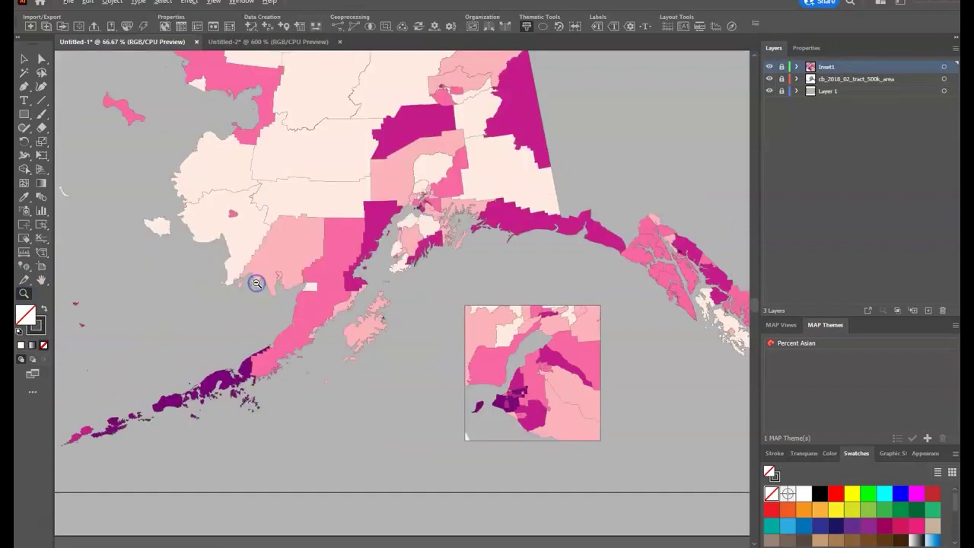
{"action": "left_click", "coordinate": [404, 320], "text": "alt"}
{"action": "left_click", "coordinate": [393, 288], "text": "alt"}
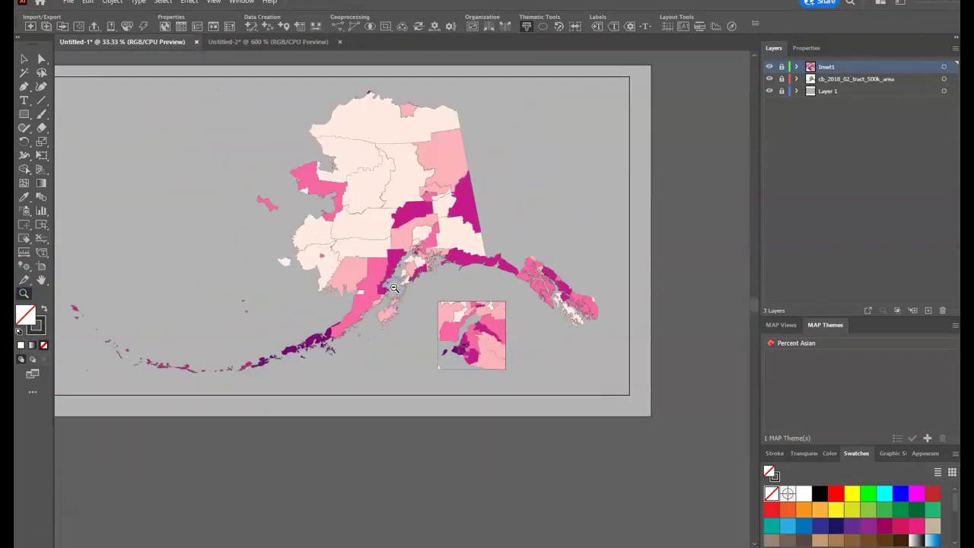
{"action": "left_click", "coordinate": [394, 290], "text": "alt"}
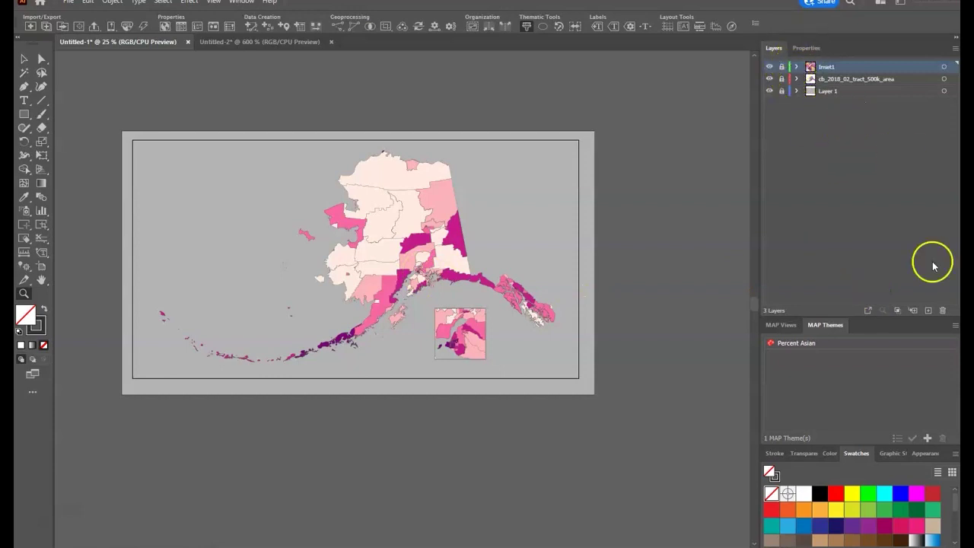
{"action": "left_click", "coordinate": [928, 311]}
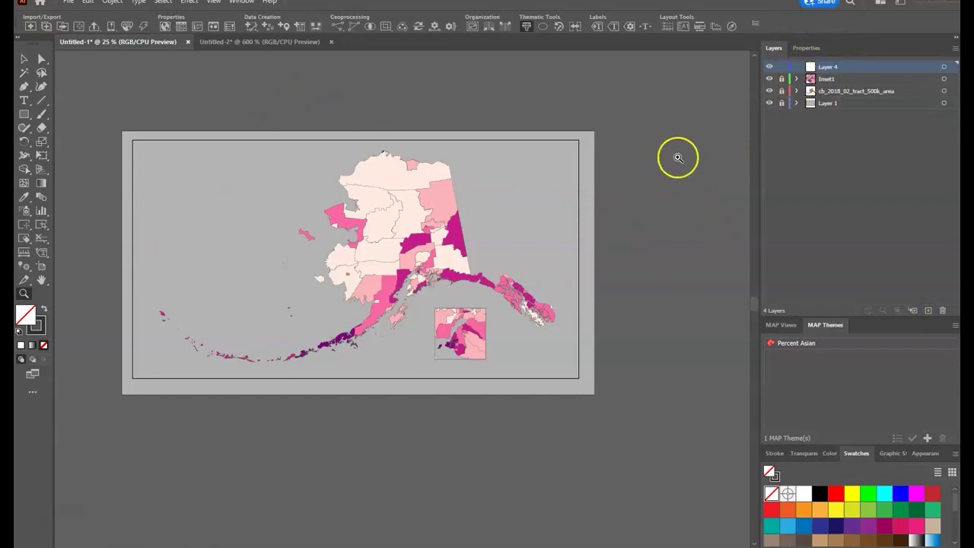
{"action": "left_click", "coordinate": [781, 79]}
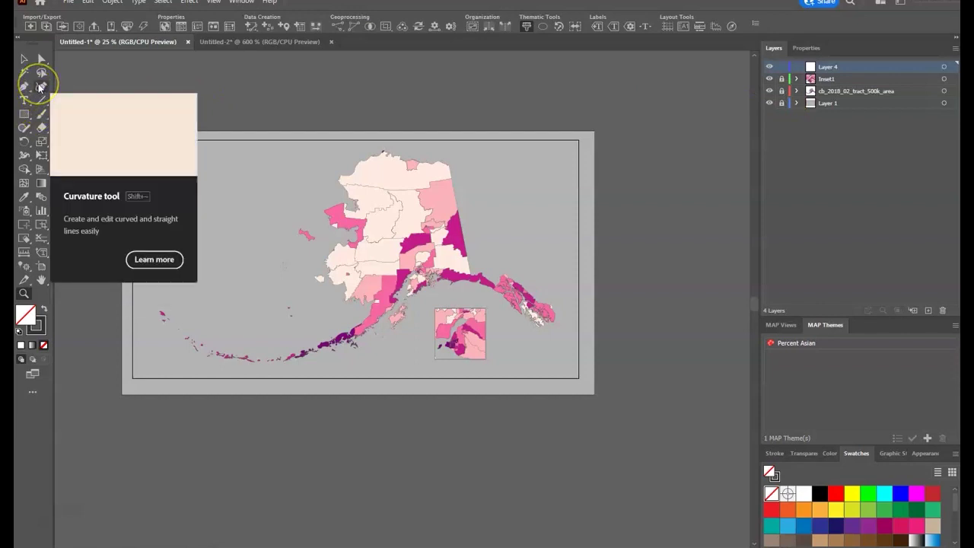
{"action": "left_click", "coordinate": [40, 86]}
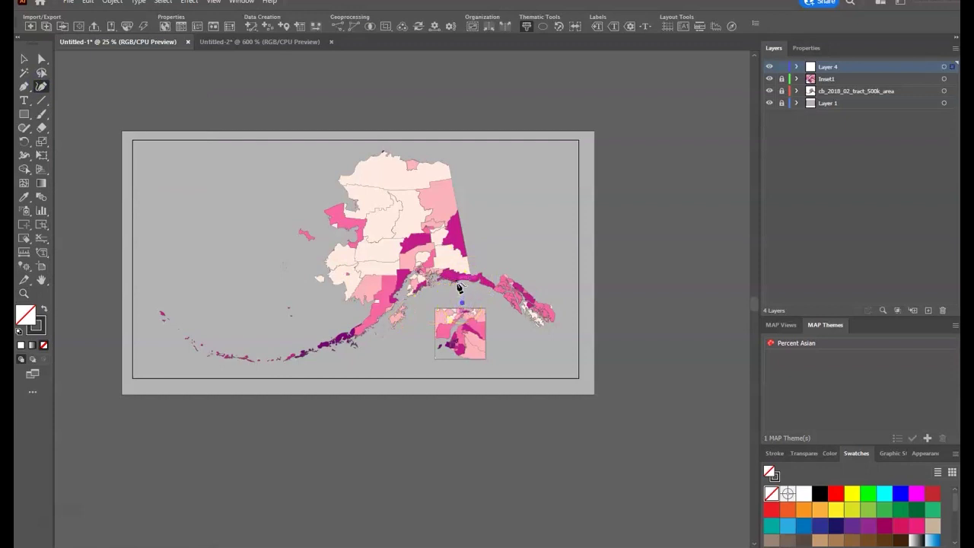
{"action": "left_click", "coordinate": [454, 281]}
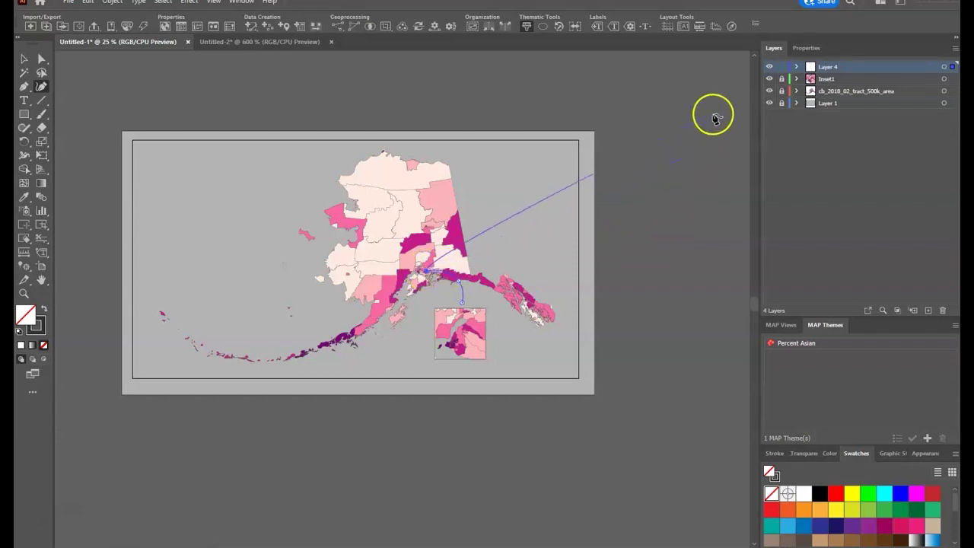
- Set the curved line's stroke weight to 8 pt and apply the Arrow 1 arrowhead to its start point beside the inset
{"action": "left_click", "coordinate": [804, 48]}
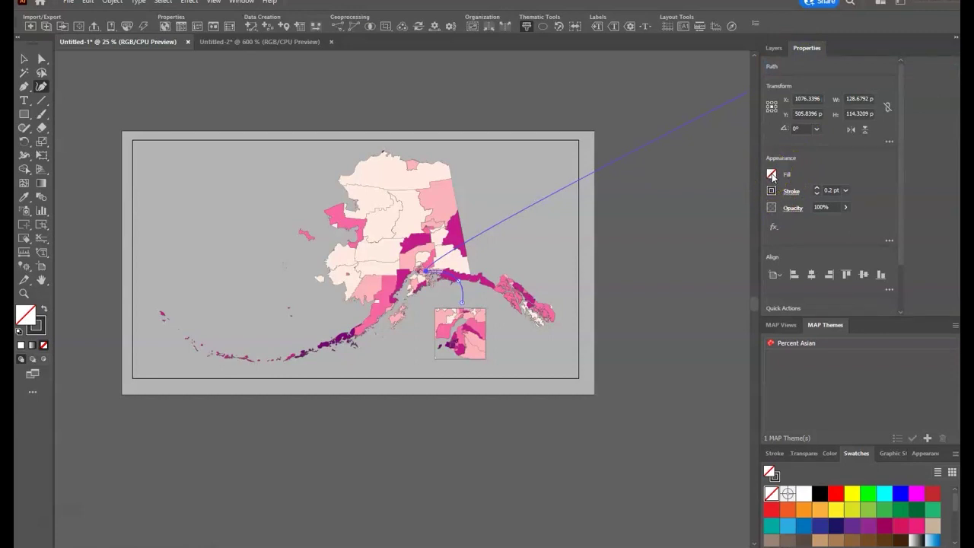
{"action": "left_click", "coordinate": [827, 190]}
{"action": "type", "text": "4pt"}
{"action": "key", "text": "Return"}
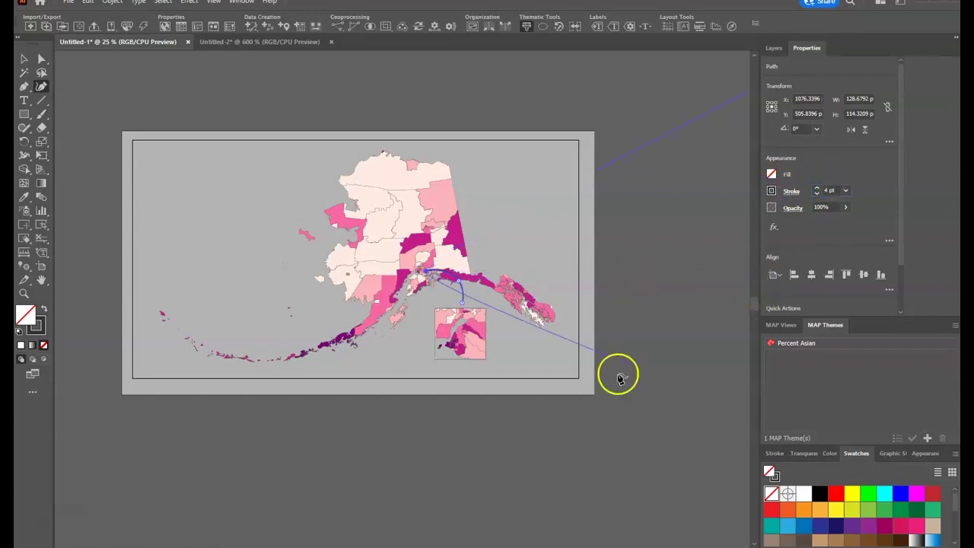
{"action": "left_click", "coordinate": [829, 190]}
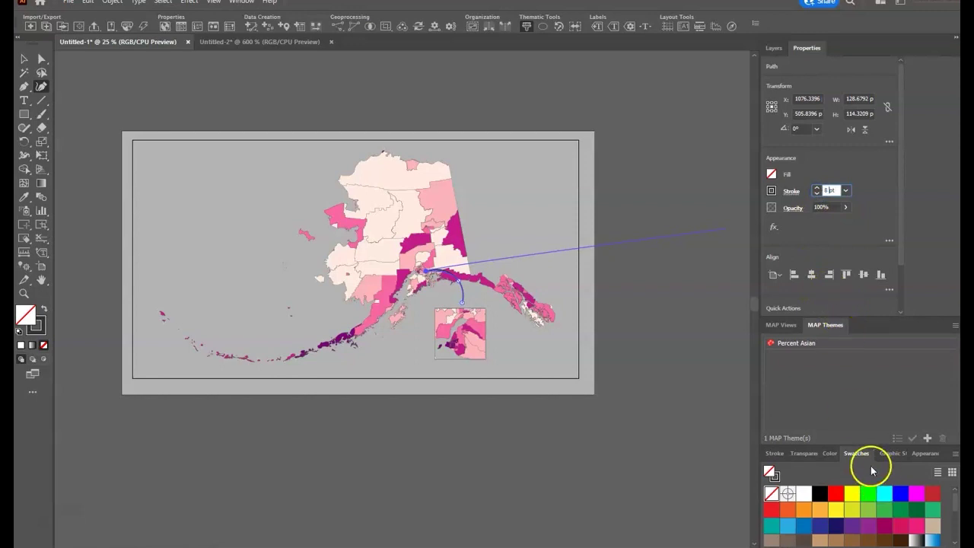
{"action": "left_click", "coordinate": [775, 453]}
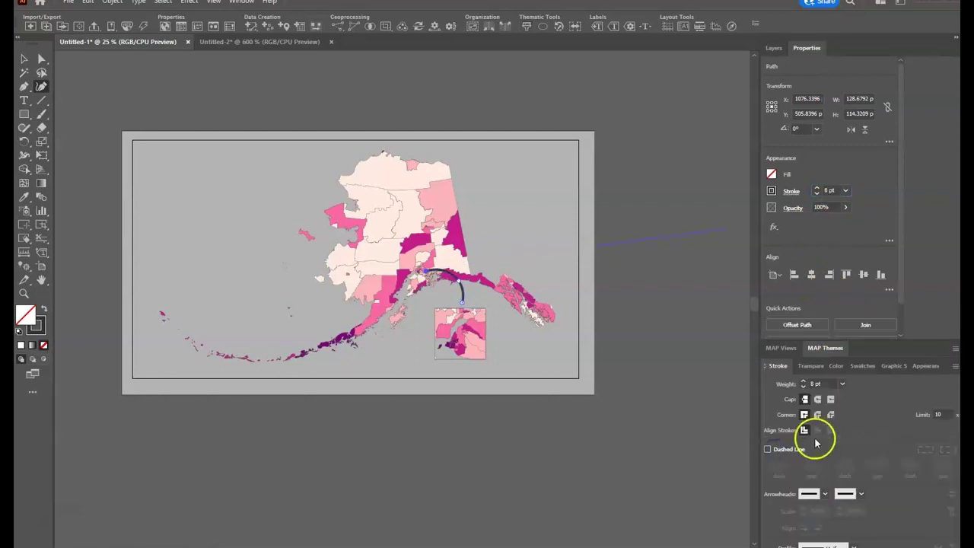
{"action": "left_click", "coordinate": [824, 493]}
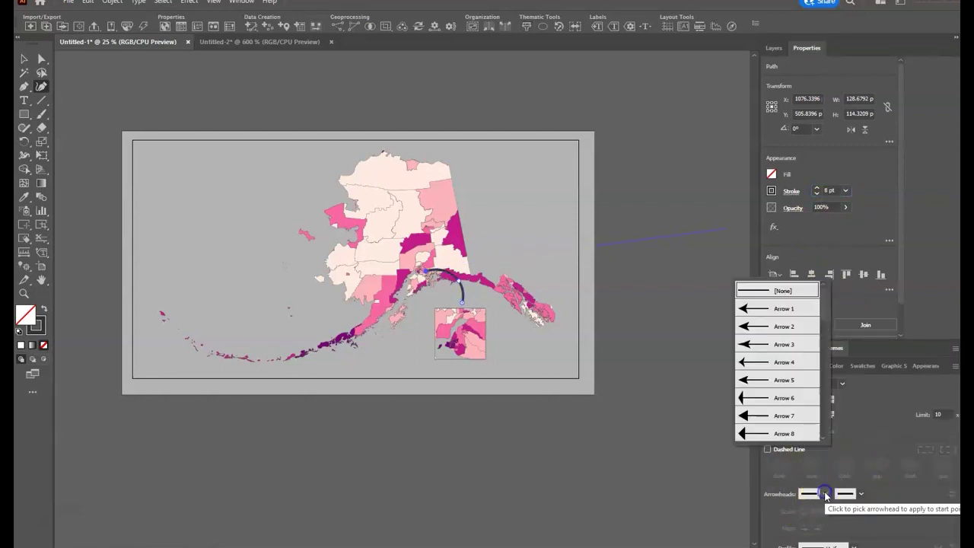
{"action": "left_click", "coordinate": [757, 309]}
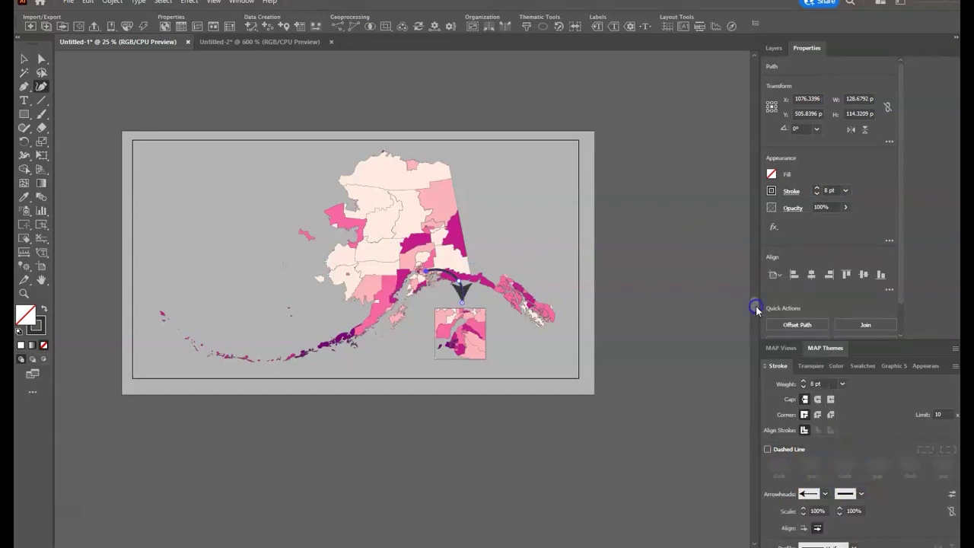
- Remove the curved line's start arrowhead and apply the Arrow 1 arrowhead to its end at the inlet tracts
{"action": "left_click", "coordinate": [825, 494]}
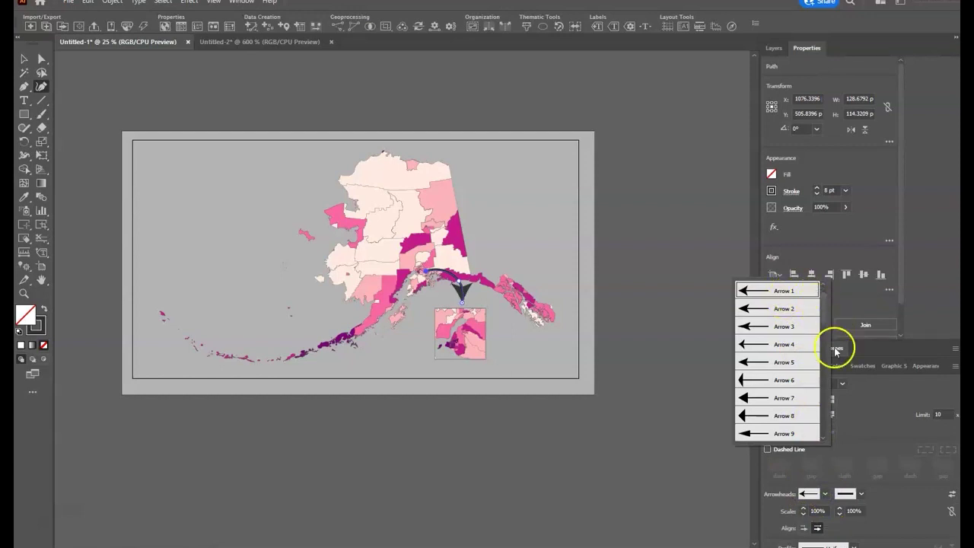
{"action": "scroll", "coordinate": [806, 293], "scroll_direction": "up", "scroll_amount": 1}
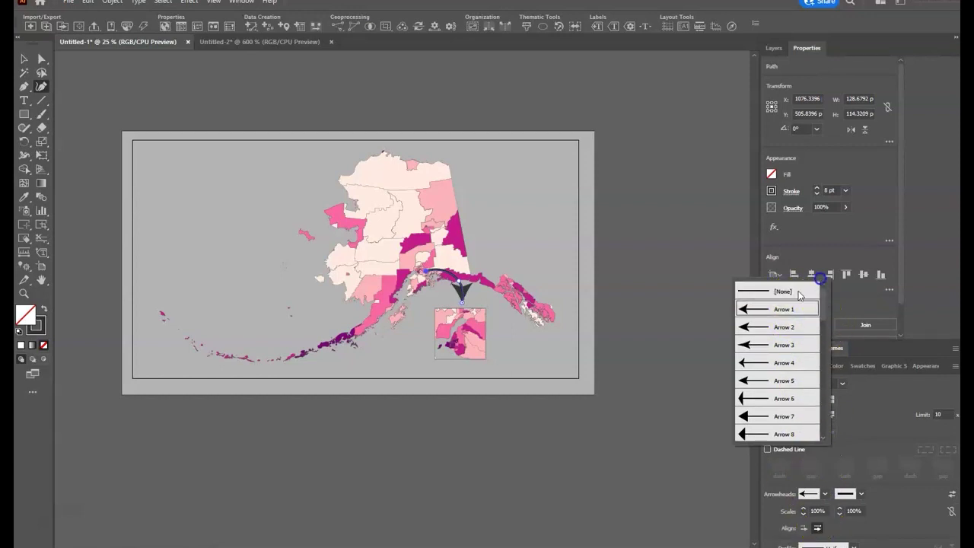
{"action": "left_click", "coordinate": [788, 289]}
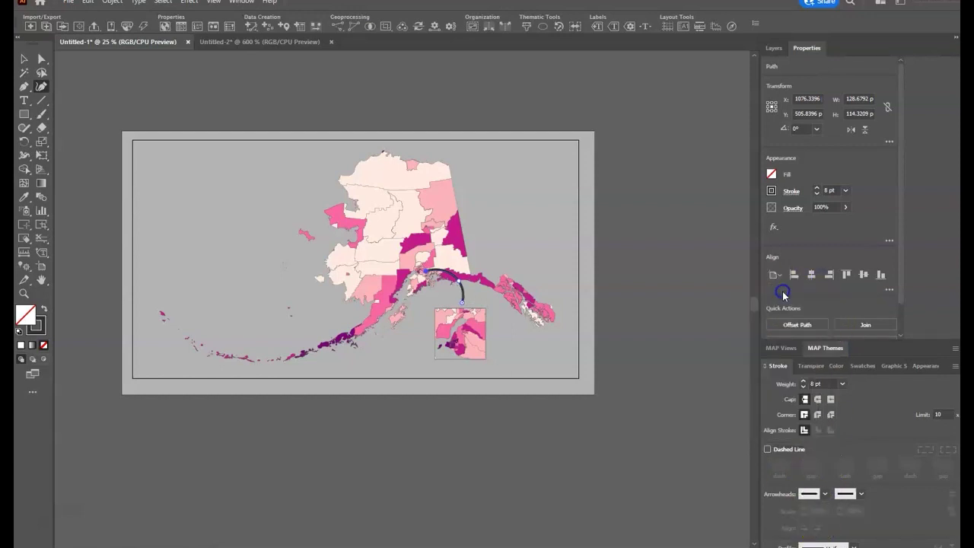
{"action": "left_click", "coordinate": [861, 493]}
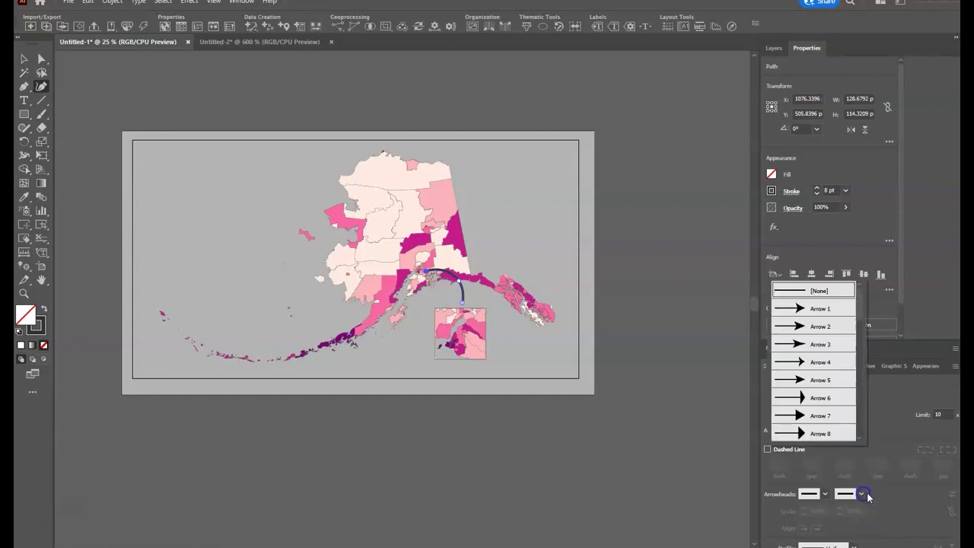
{"action": "left_click", "coordinate": [804, 308]}
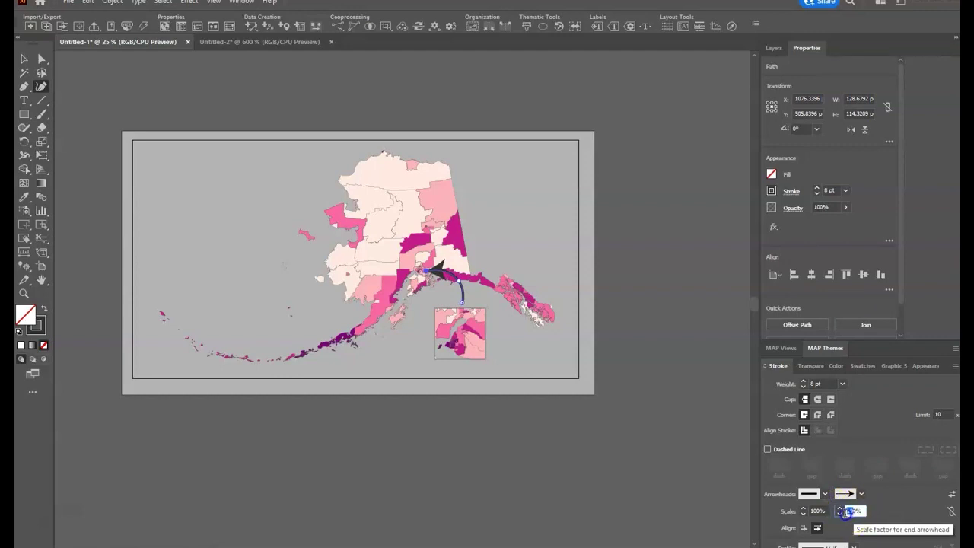
- Scale the curved line's end arrowhead to 40% and undo the stray curvature point
{"action": "left_click", "coordinate": [850, 511]}
{"action": "type", "text": "40"}
{"action": "left_click", "coordinate": [686, 447]}
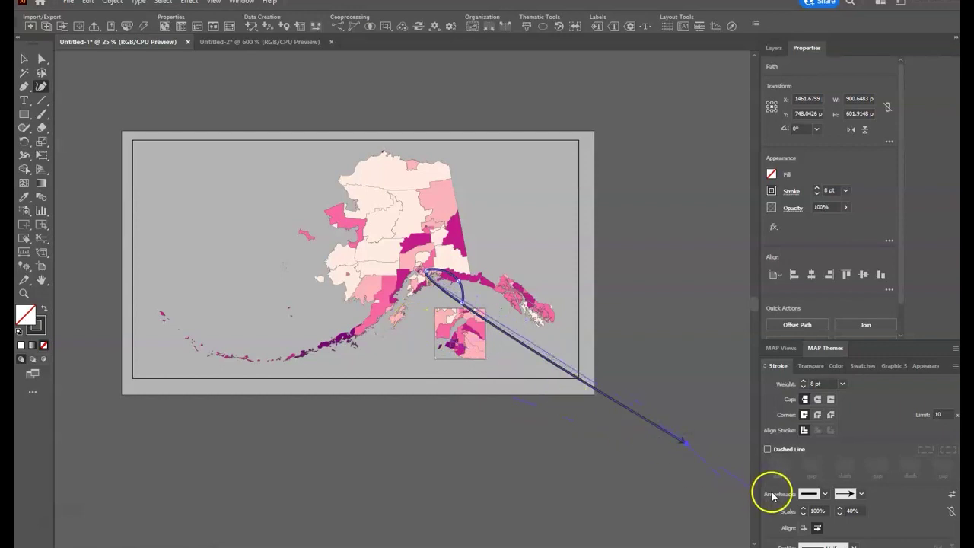
{"action": "left_click", "coordinate": [85, 1]}
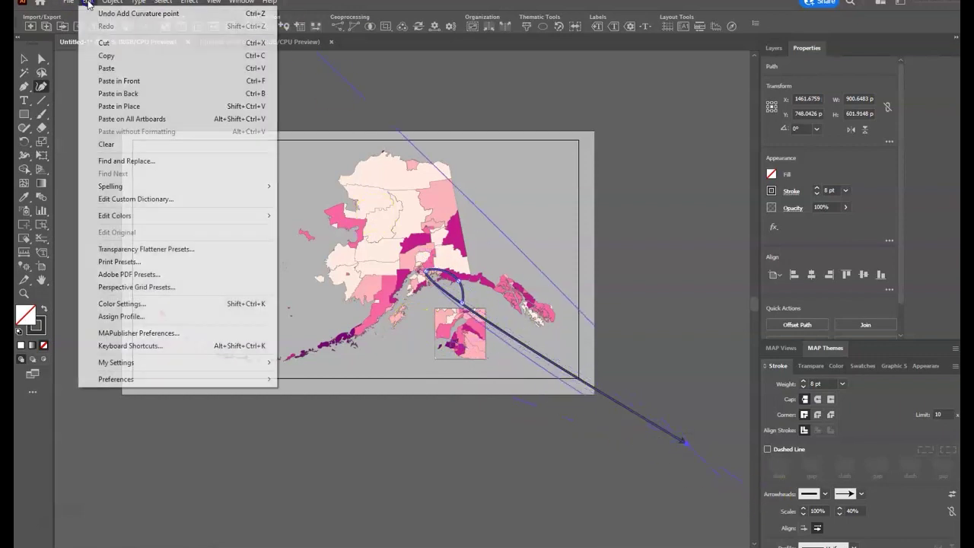
{"action": "left_click", "coordinate": [101, 12]}
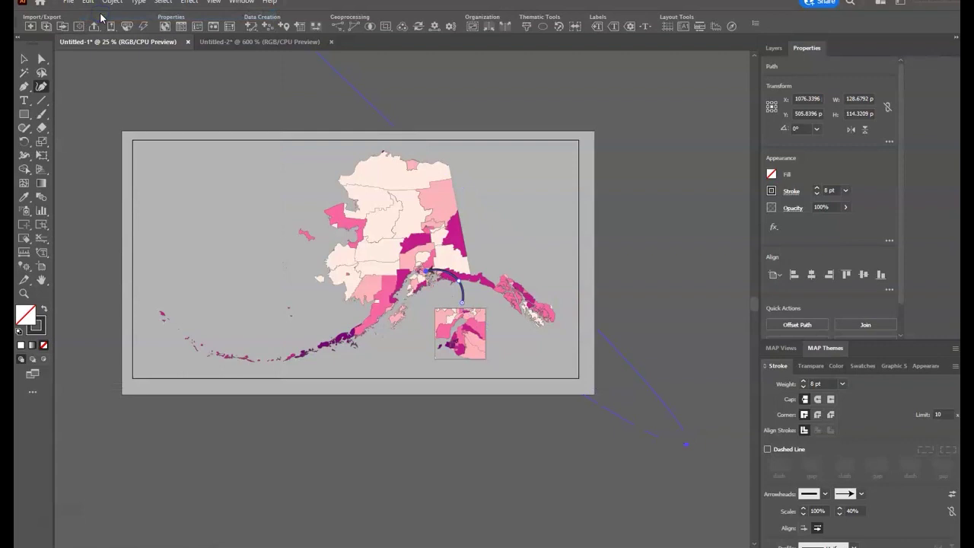
- Lock the layer that holds the curved arrow
{"action": "left_click", "coordinate": [774, 48]}
{"action": "left_click", "coordinate": [781, 67]}
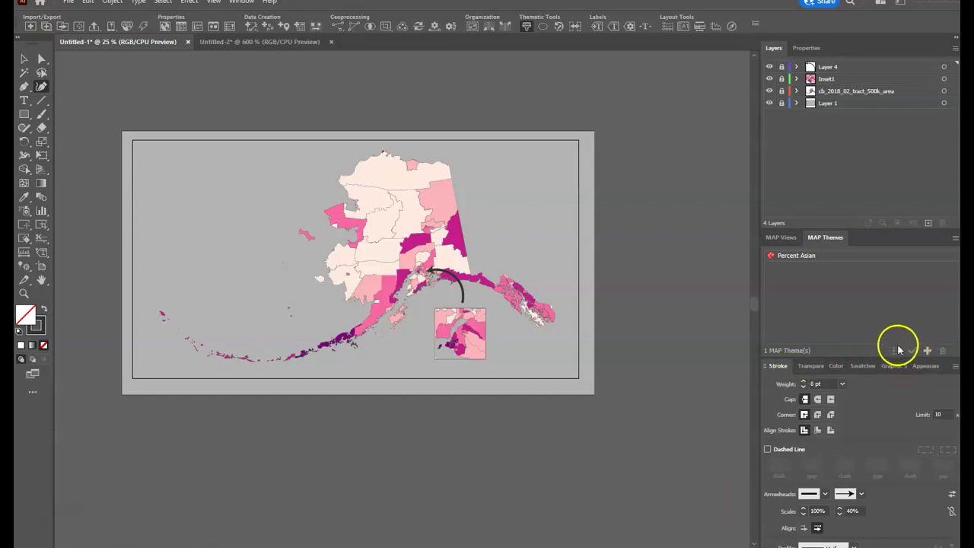
- Start a default stylesheet legend for the Percent Asian theme on a new Legend layer, with the preview enlarged to fit all entries
{"action": "left_click", "coordinate": [797, 256]}
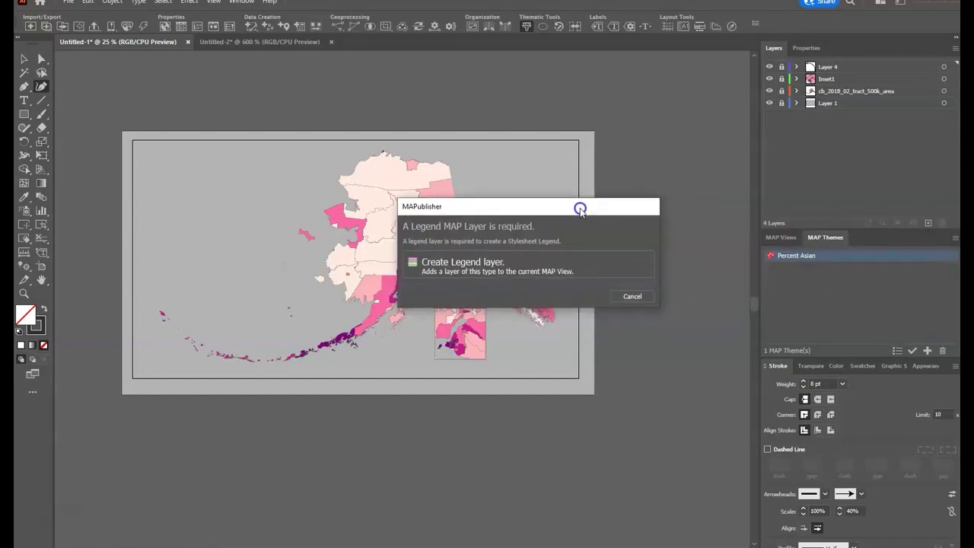
{"action": "left_click", "coordinate": [476, 270]}
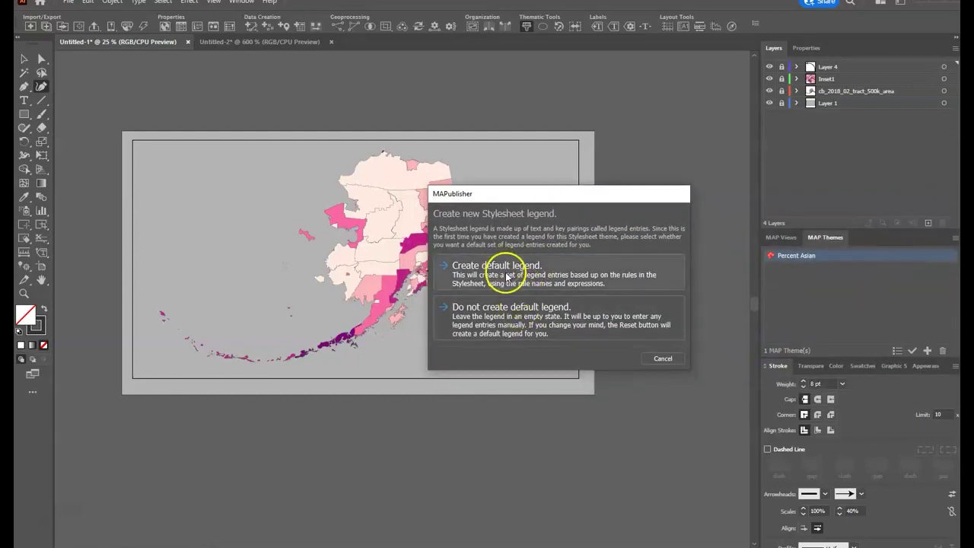
{"action": "left_click", "coordinate": [507, 277]}
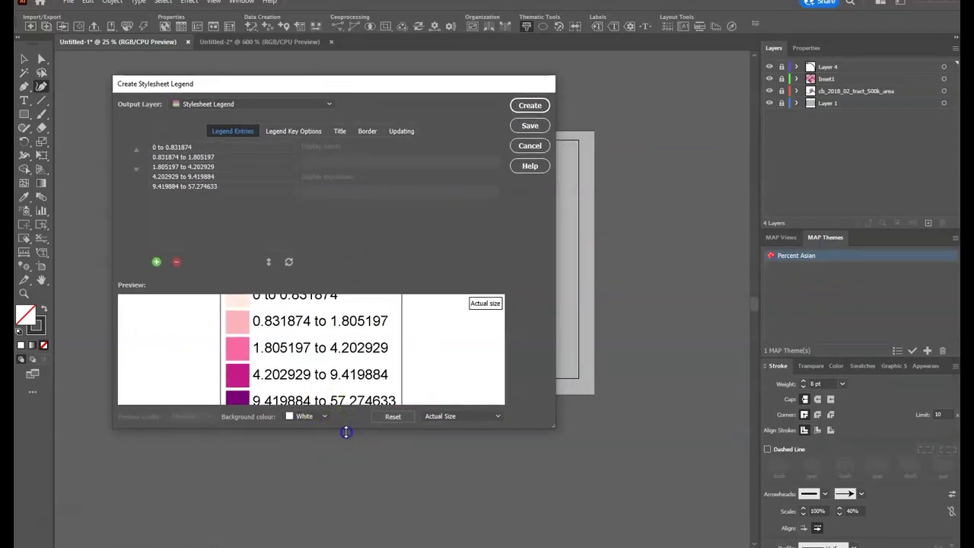
{"action": "left_click_drag", "start_coordinate": [344, 429], "coordinate": [352, 498]}
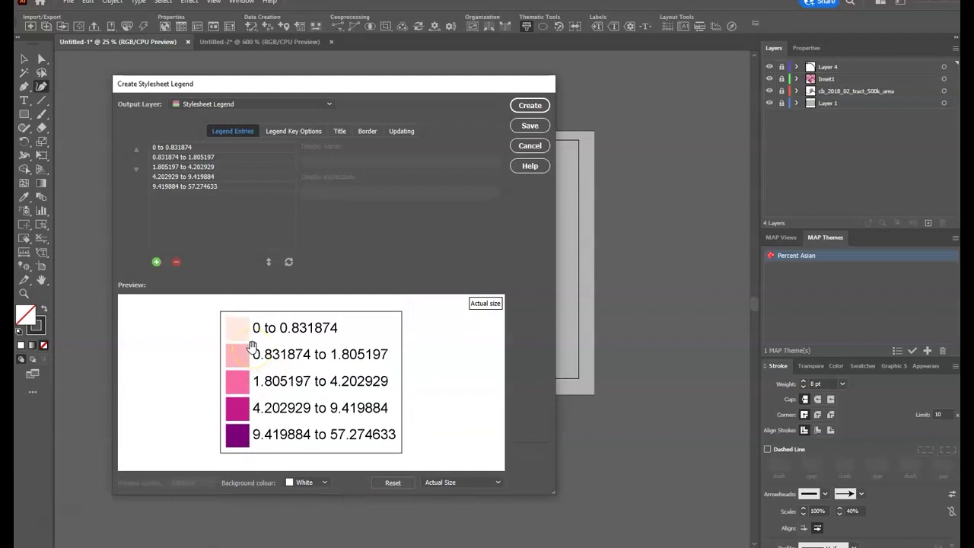
{"action": "left_click", "coordinate": [305, 336]}
{"action": "left_click", "coordinate": [310, 327]}
{"action": "left_click", "coordinate": [321, 329]}
{"action": "left_click", "coordinate": [308, 327]}
{"action": "left_click", "coordinate": [213, 362]}
{"action": "left_click", "coordinate": [142, 156]}
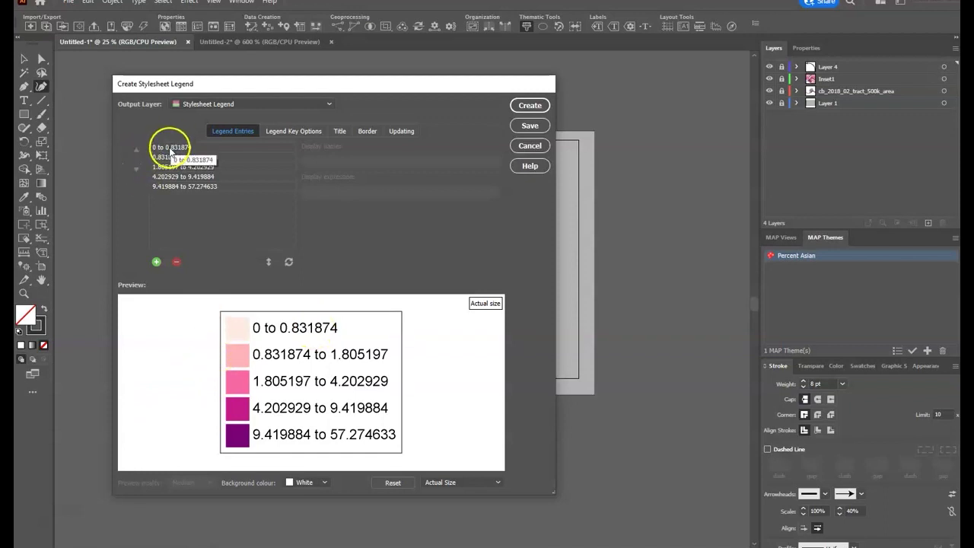
- Change the display name of the highest legend class to "9.4% to 57.3%"
{"action": "left_click", "coordinate": [166, 187]}
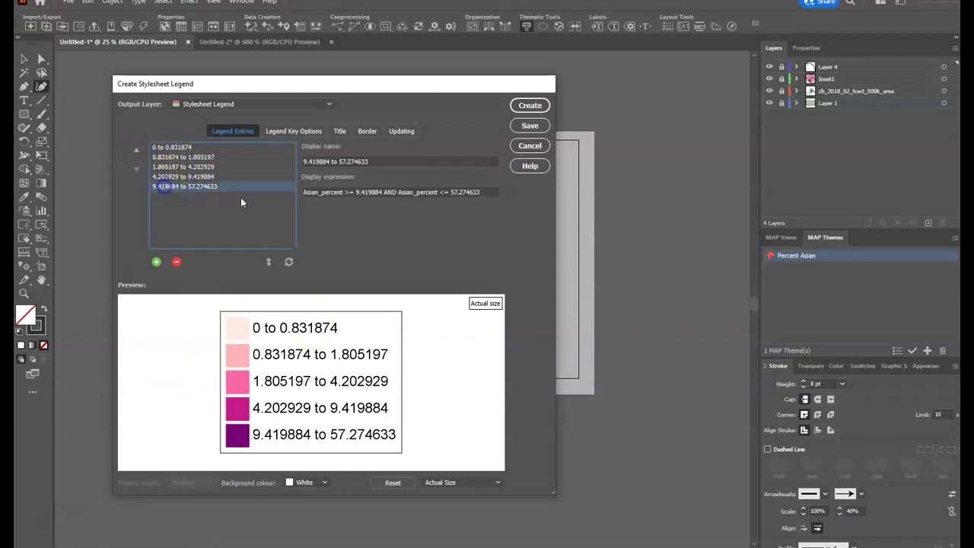
{"action": "left_click", "coordinate": [334, 160]}
{"action": "key", "text": "BackSpace"}
{"action": "key", "text": "BackSpace"}
{"action": "key", "text": "BackSpace"}
{"action": "key", "text": "BackSpace"}
{"action": "key", "text": "BackSpace"}
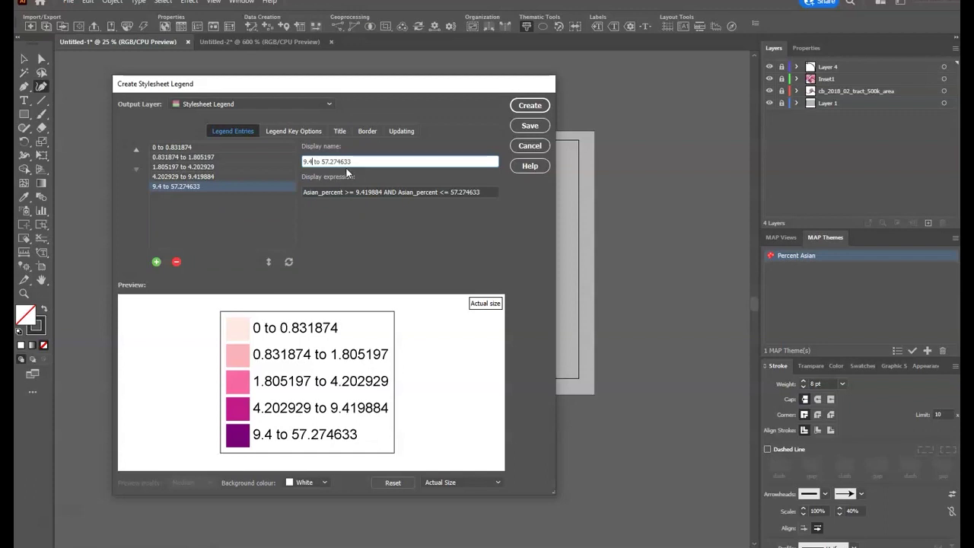
{"action": "type", "text": "%"}
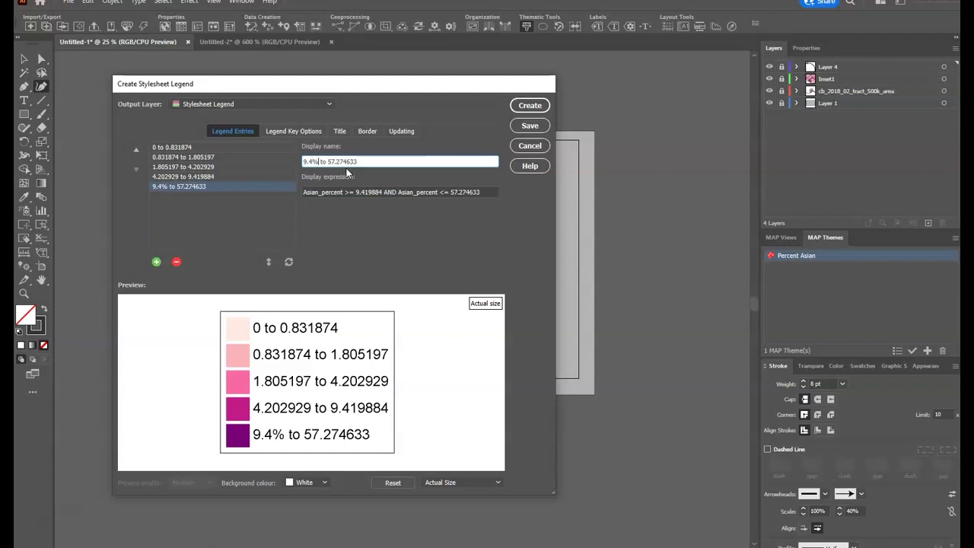
{"action": "left_click", "coordinate": [359, 160]}
{"action": "key", "text": "BackSpace"}
{"action": "key", "text": "BackSpace"}
{"action": "key", "text": "BackSpace"}
{"action": "key", "text": "BackSpace"}
{"action": "key", "text": "BackSpace"}
{"action": "key", "text": "BackSpace"}
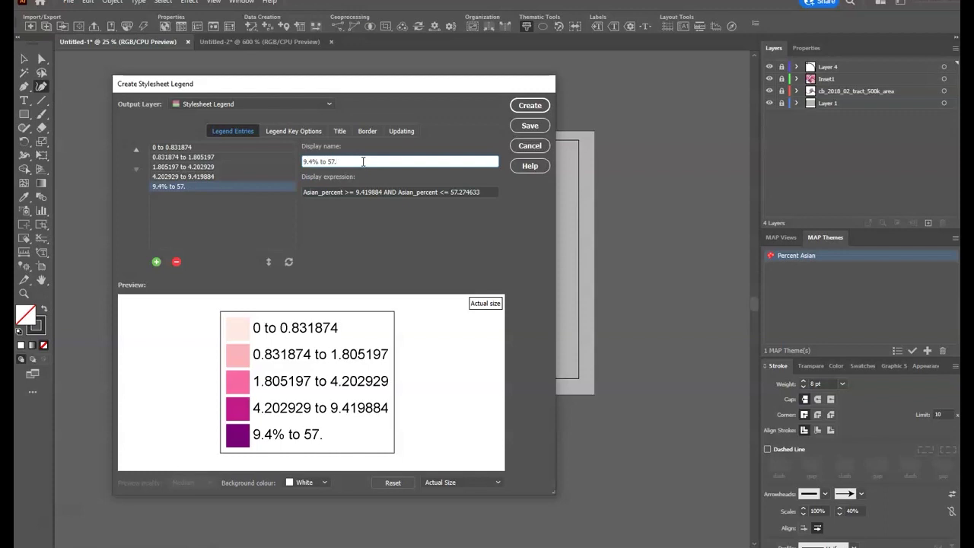
{"action": "type", "text": "3%"}
- Rename the other four legend entries "0 to 0.8%", "0.8% to 1.8%", "1.8% to 4.2%" and "4.2% to 9.4%"
{"action": "left_click", "coordinate": [190, 146]}
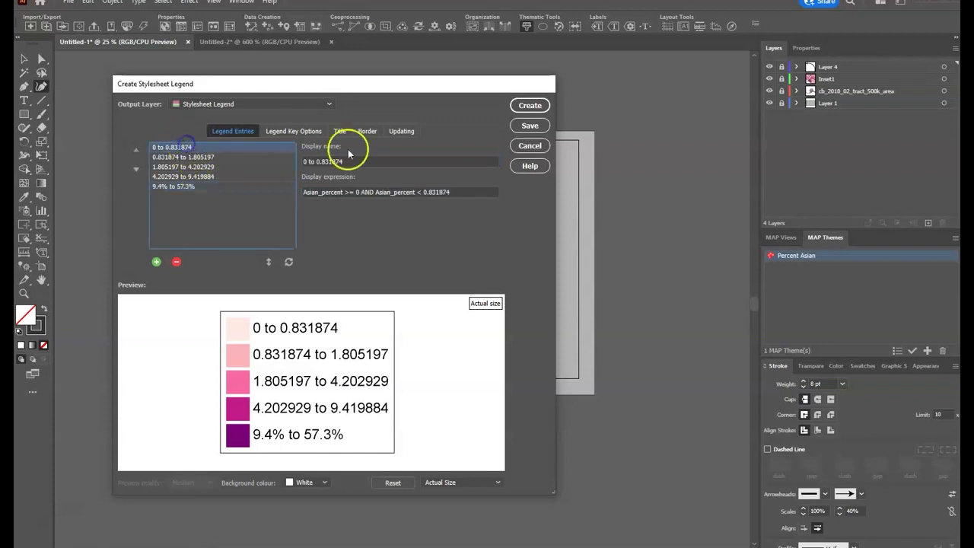
{"action": "left_click", "coordinate": [350, 161]}
{"action": "key", "text": "BackSpace"}
{"action": "key", "text": "BackSpace"}
{"action": "key", "text": "BackSpace"}
{"action": "key", "text": "BackSpace"}
{"action": "key", "text": "BackSpace"}
{"action": "type", "text": "% to 9.4%"}
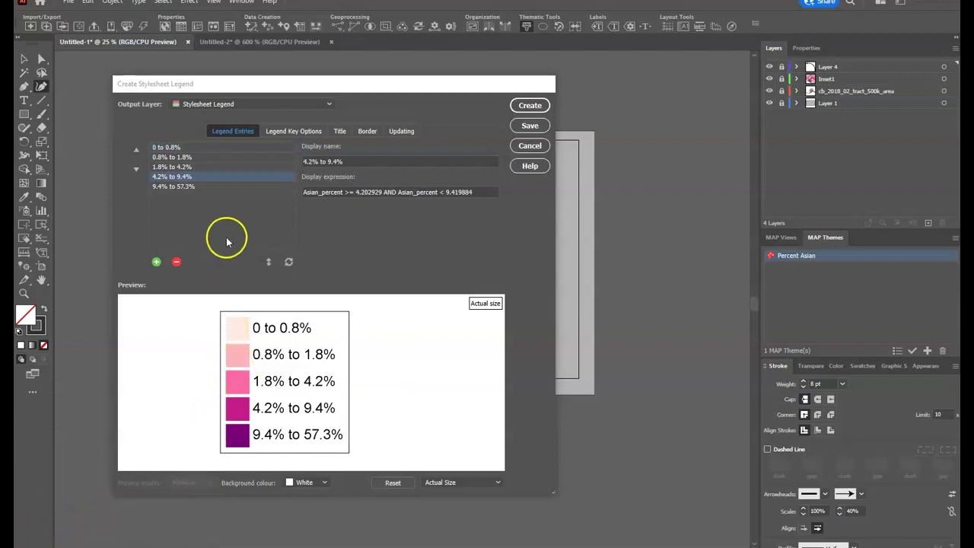
- Set the legend key's icon style to Ellipse
{"action": "left_click", "coordinate": [288, 133]}
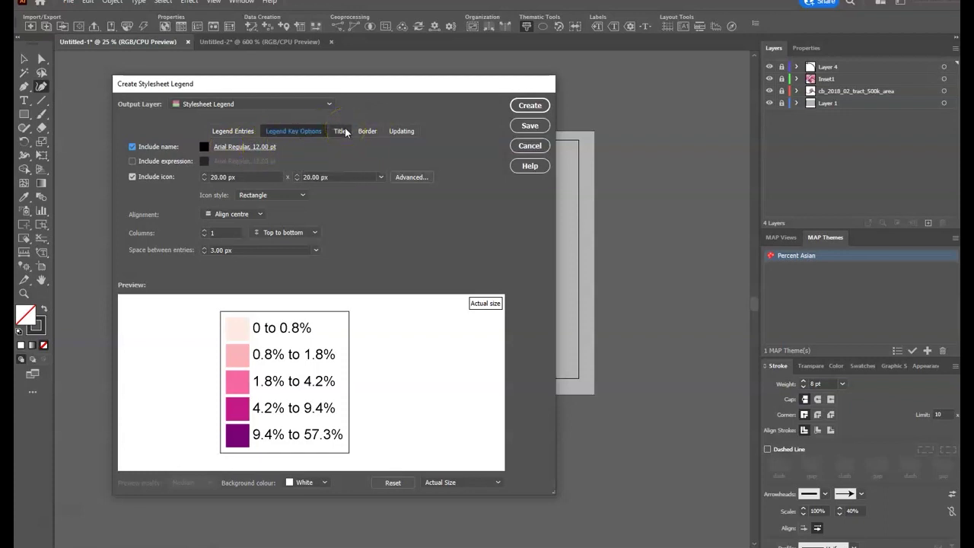
{"action": "left_click", "coordinate": [302, 200]}
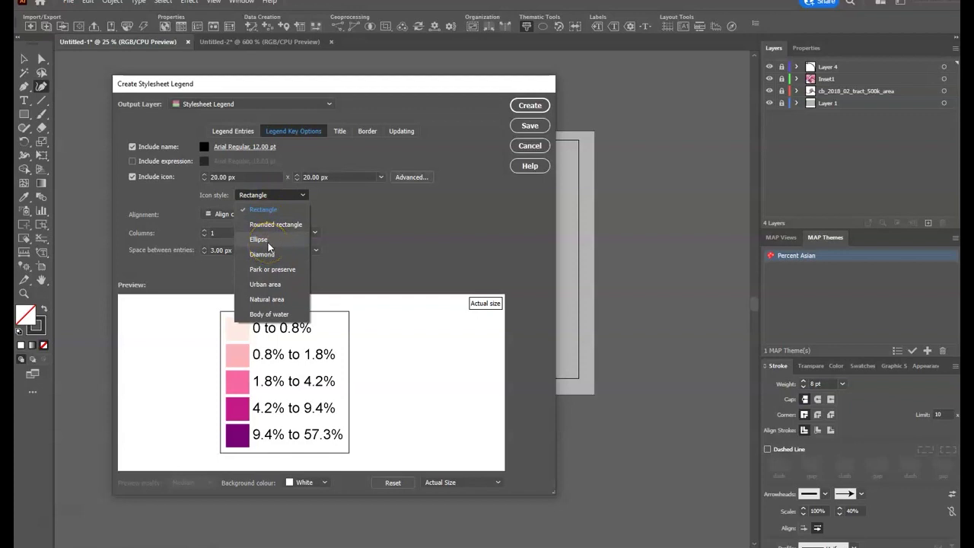
{"action": "left_click", "coordinate": [268, 242]}
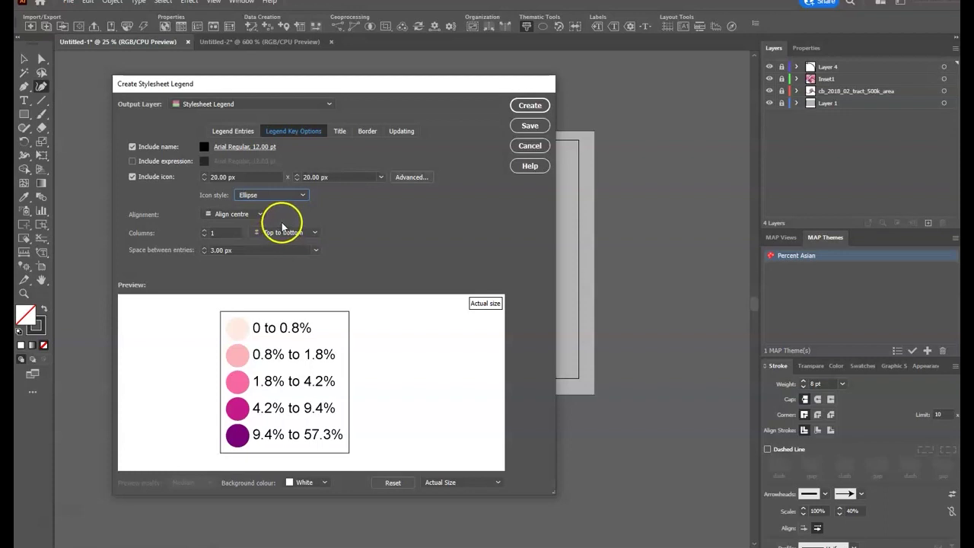
- Enable the legend title and label it "Percent Asian by Census Tract"
{"action": "left_click", "coordinate": [339, 133]}
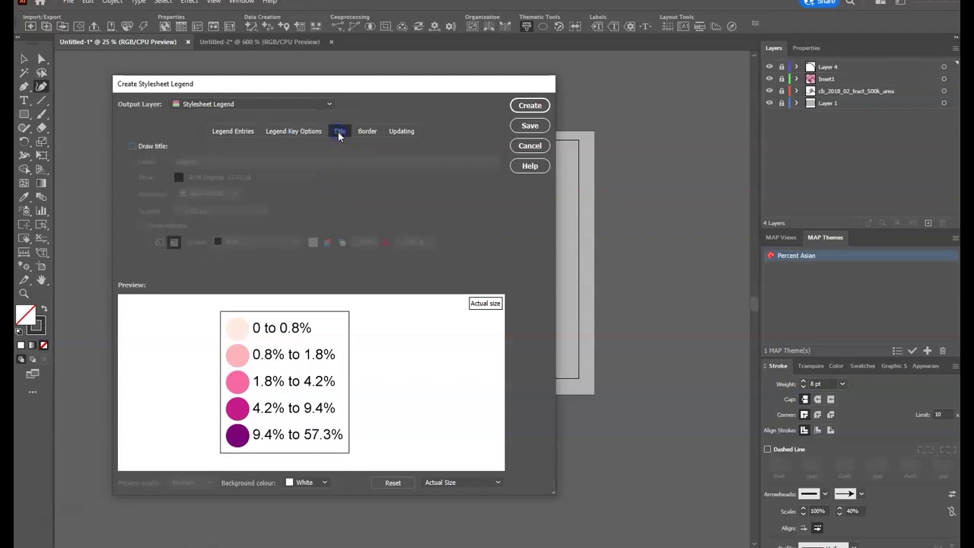
{"action": "left_click", "coordinate": [132, 145]}
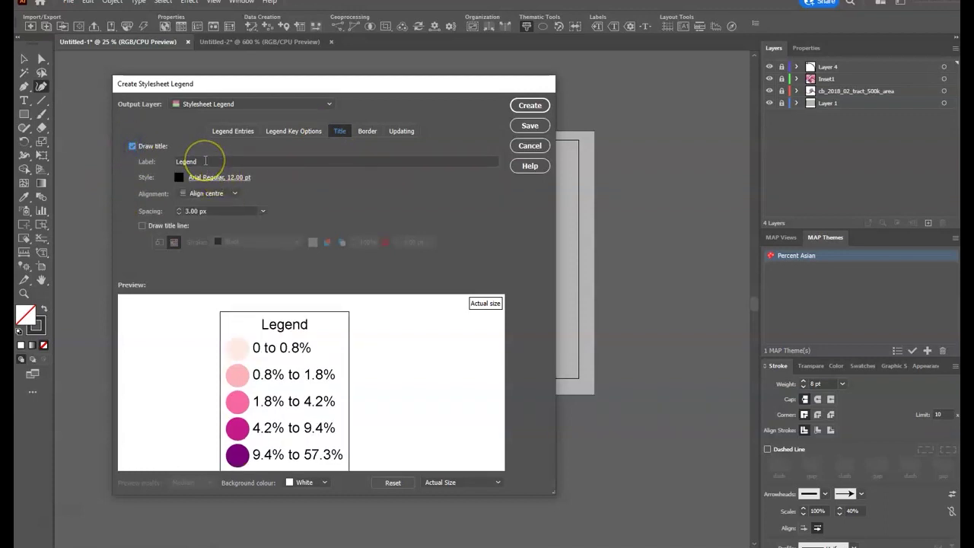
{"action": "left_click_drag", "start_coordinate": [204, 160], "coordinate": [162, 163]}
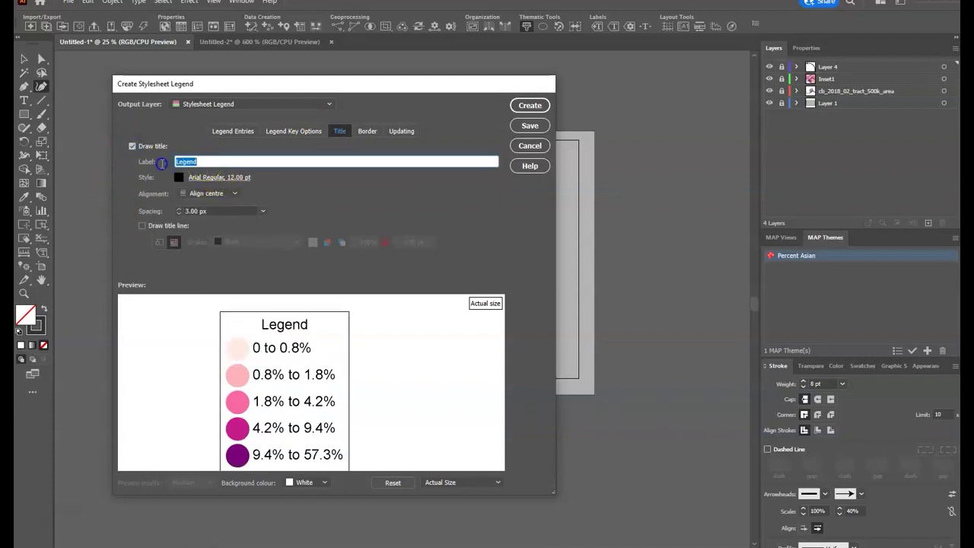
{"action": "type", "text": "Percent A"}
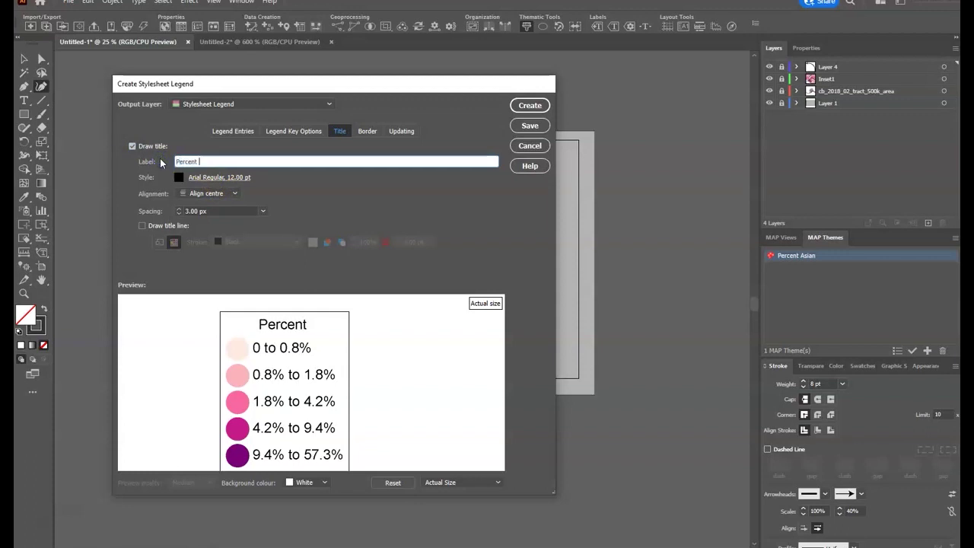
{"action": "type", "text": "sian"}
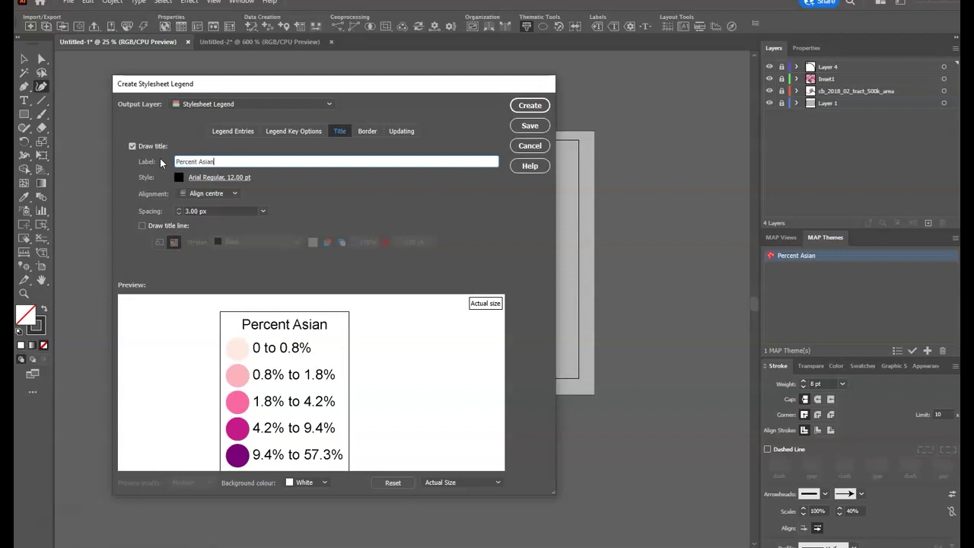
{"action": "type", "text": " by Cen"}
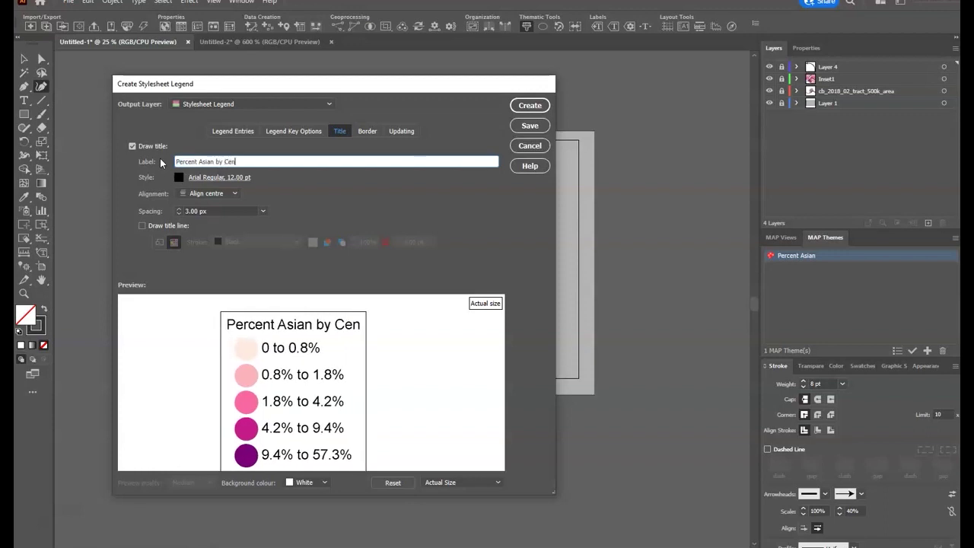
{"action": "type", "text": "sus Tract"}
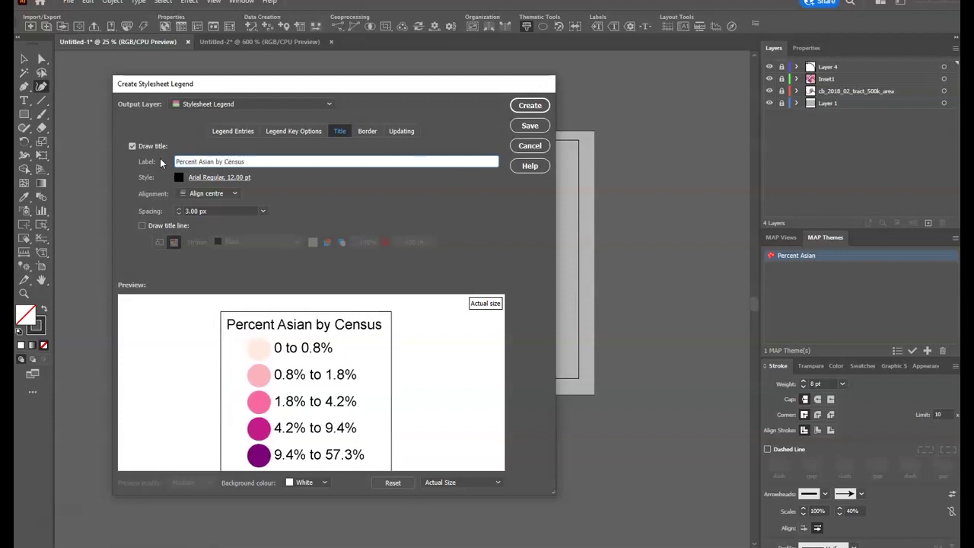
- Reduce the legend title's font size to 9 pt
{"action": "left_click", "coordinate": [233, 181]}
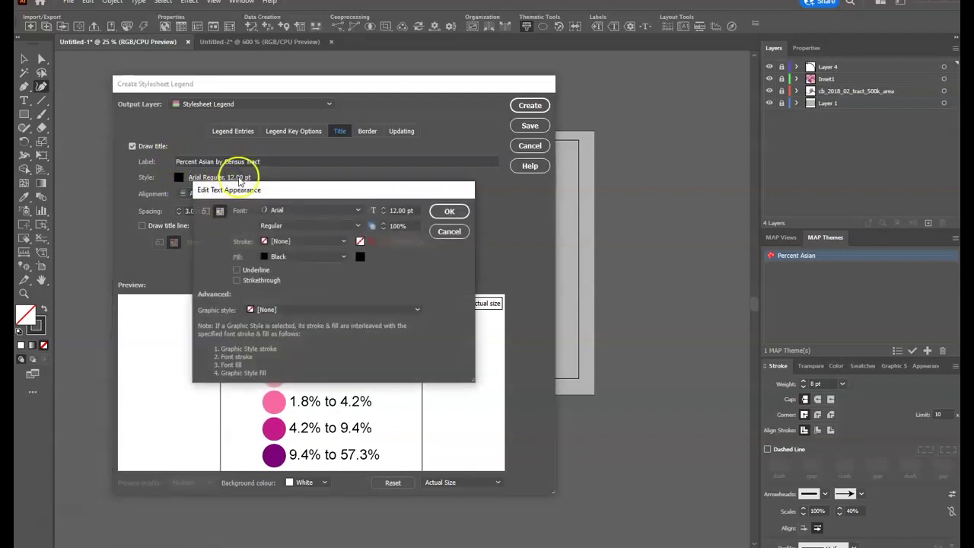
{"action": "left_click", "coordinate": [381, 216]}
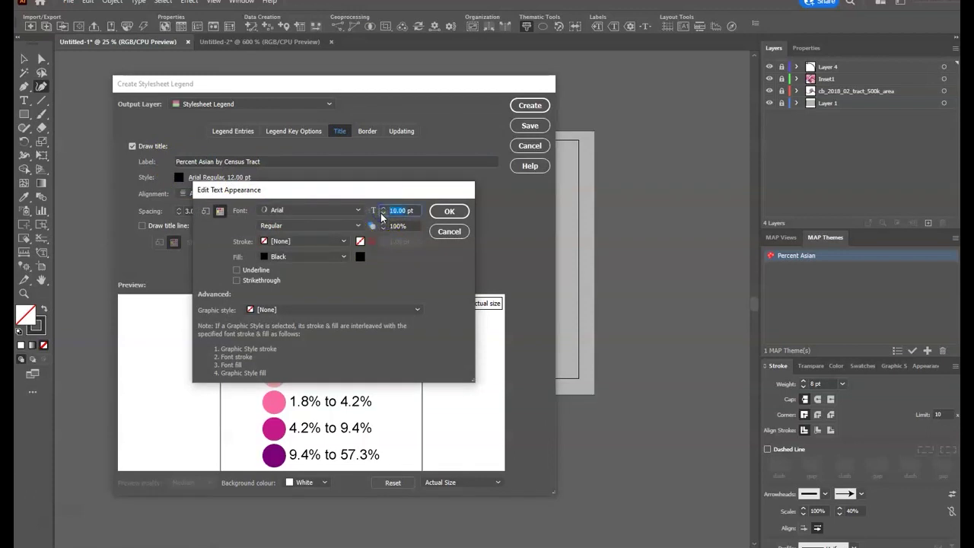
{"action": "left_click", "coordinate": [382, 215]}
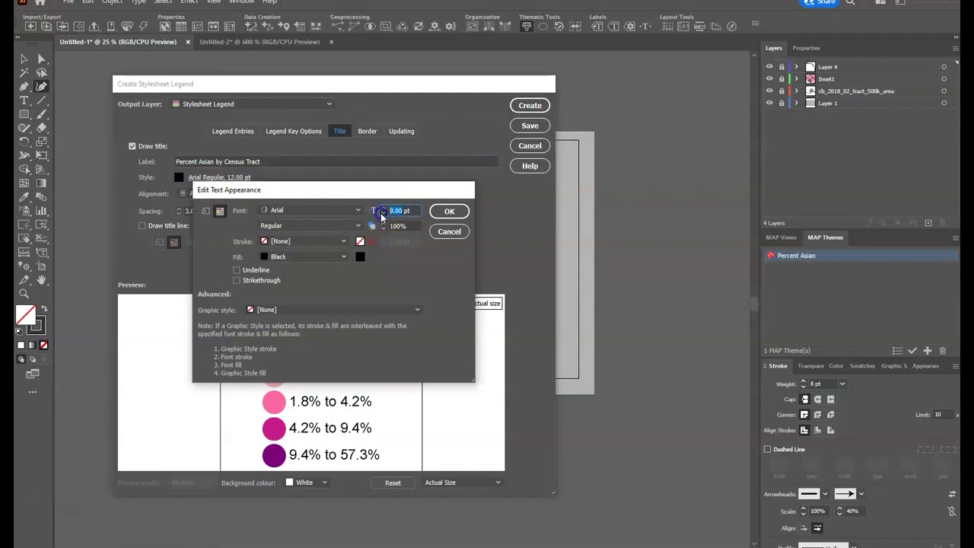
{"action": "left_click", "coordinate": [450, 211]}
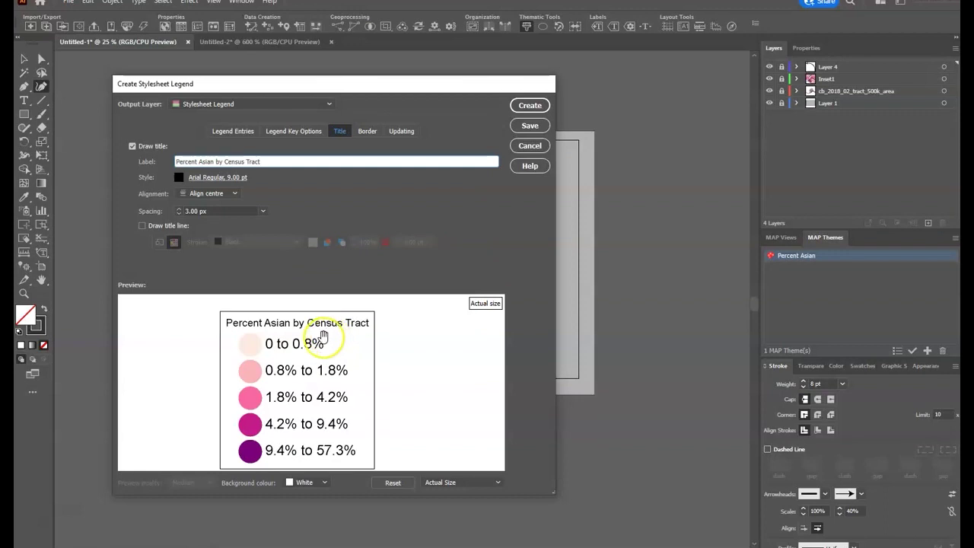
- Reduce the font size of the legend entry names to 9 pt
{"action": "left_click", "coordinate": [229, 131]}
{"action": "left_click", "coordinate": [293, 131]}
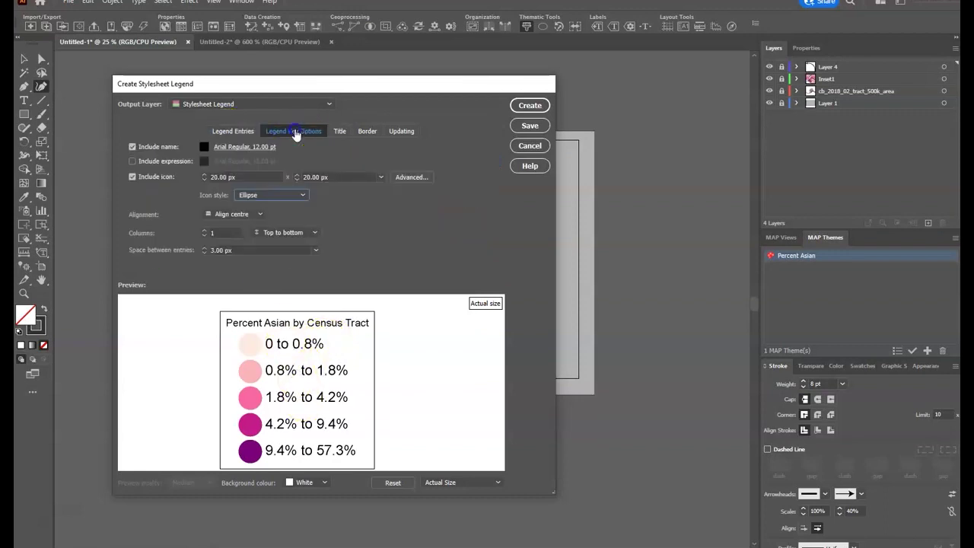
{"action": "left_click", "coordinate": [258, 150]}
{"action": "left_click", "coordinate": [231, 149]}
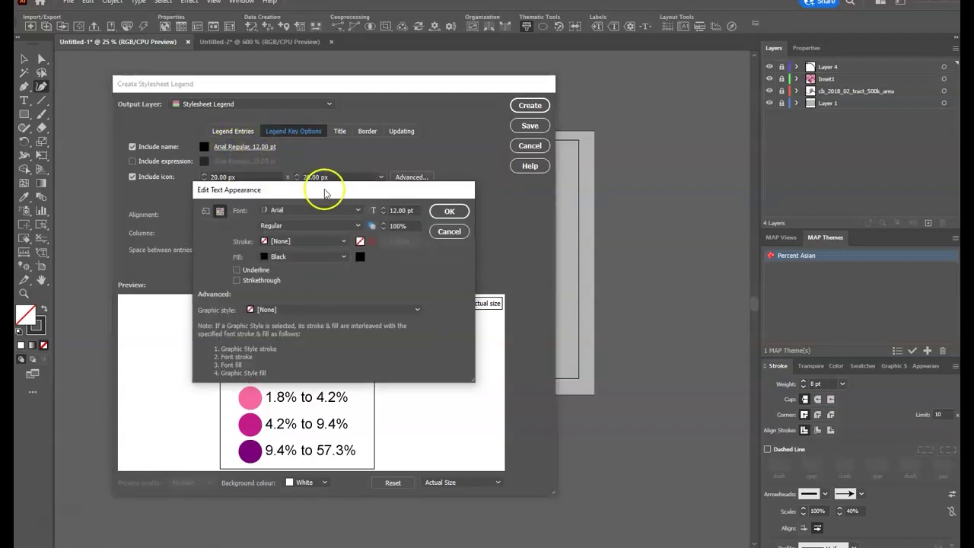
{"action": "left_click", "coordinate": [384, 214]}
{"action": "left_click", "coordinate": [384, 213]}
{"action": "left_click", "coordinate": [448, 211]}
{"action": "left_click", "coordinate": [452, 390]}
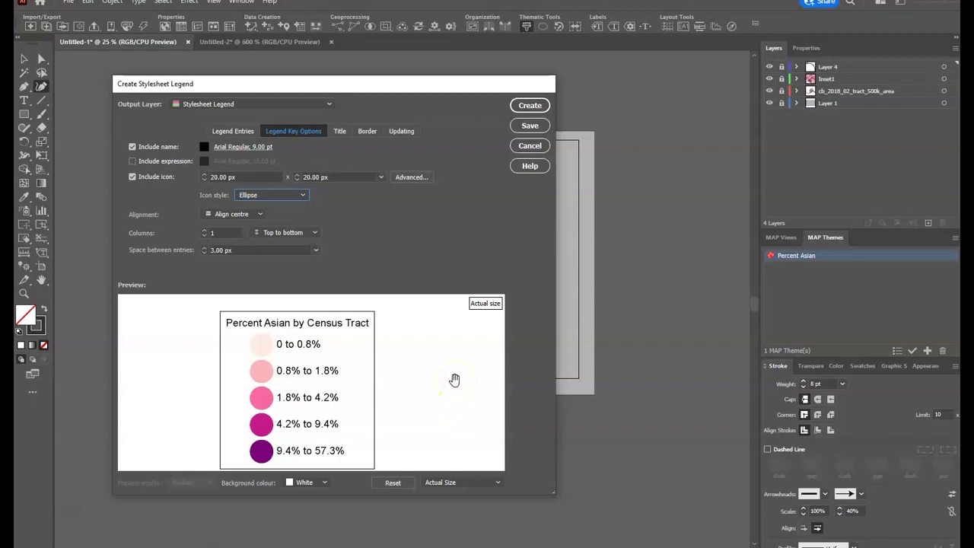
- Set the legend border's stroke to the dark grey swatch R=51 G=51 B=51
{"action": "left_click", "coordinate": [369, 132]}
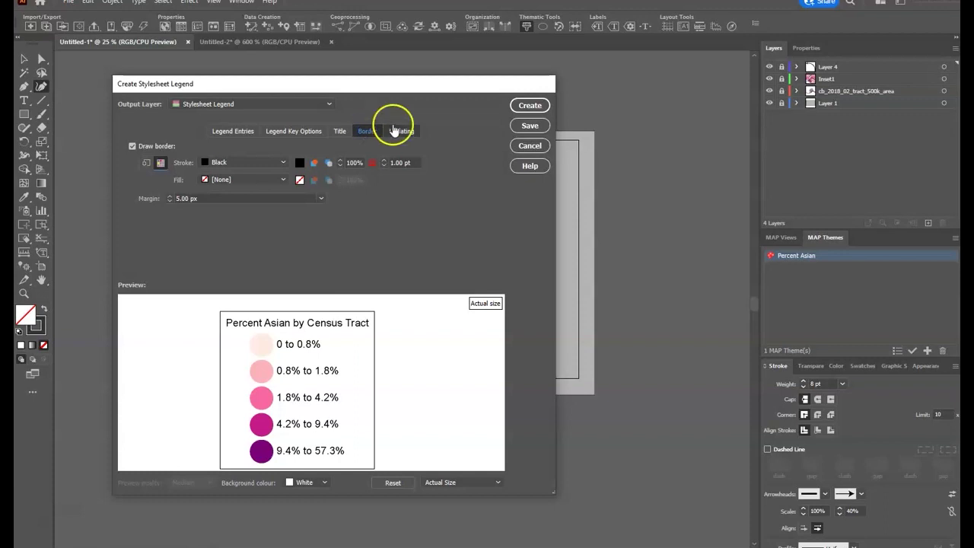
{"action": "left_click", "coordinate": [298, 164]}
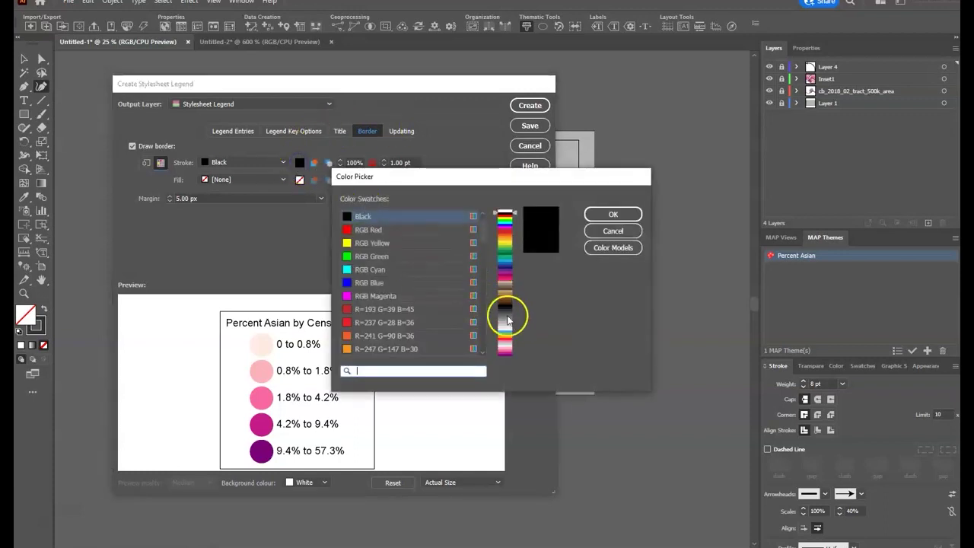
{"action": "left_click", "coordinate": [504, 311]}
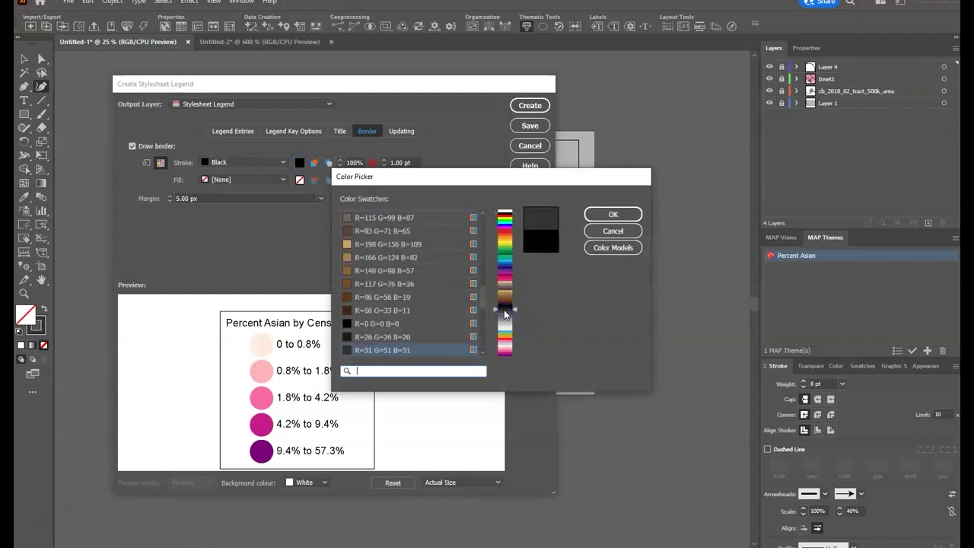
{"action": "left_click", "coordinate": [613, 215]}
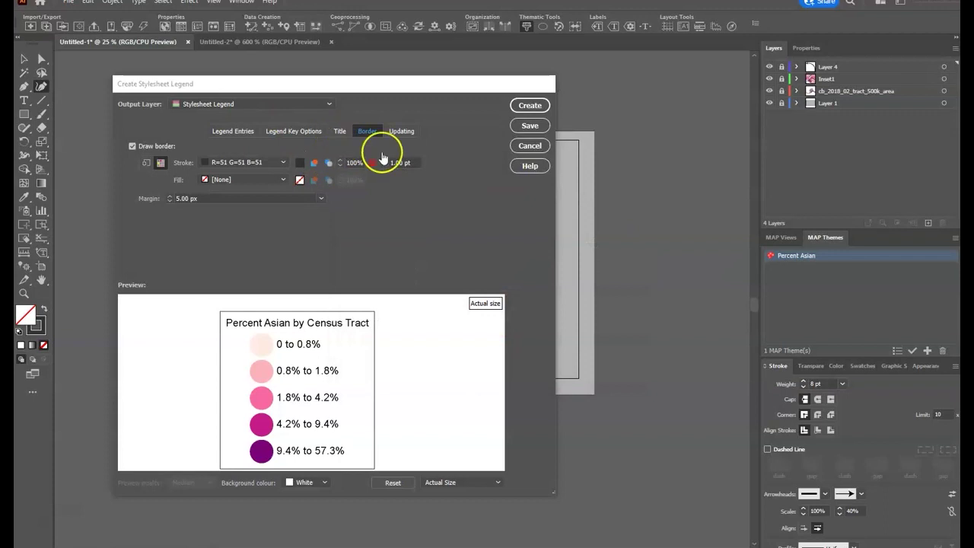
- Fill the legend box with the grey swatch R=179 G=179 B=179
{"action": "left_click", "coordinate": [283, 181]}
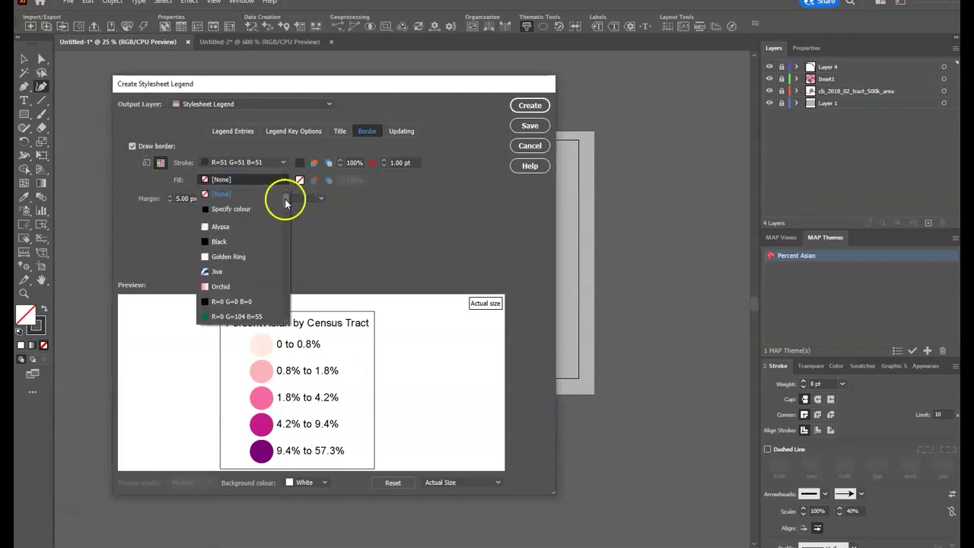
{"action": "left_click", "coordinate": [298, 181]}
{"action": "left_click", "coordinate": [298, 181]}
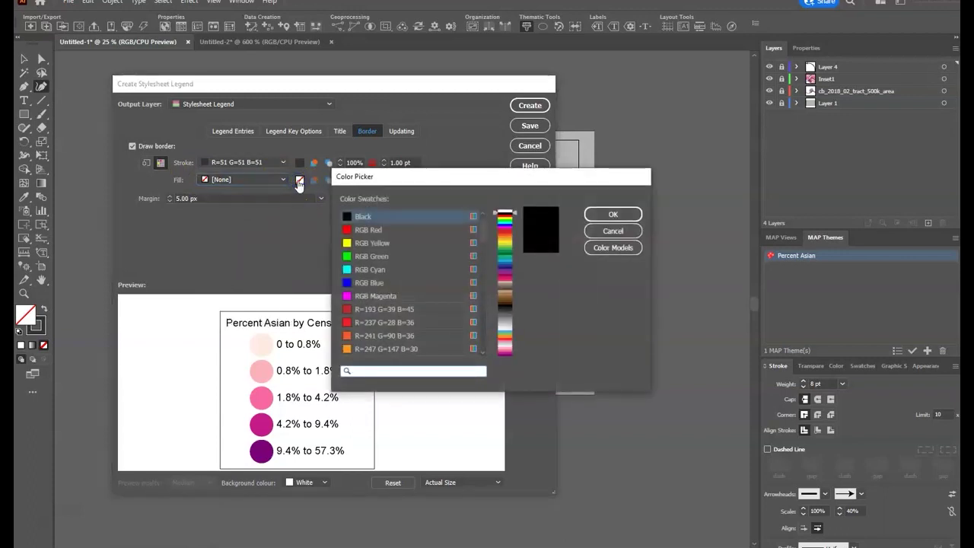
{"action": "left_click", "coordinate": [505, 328]}
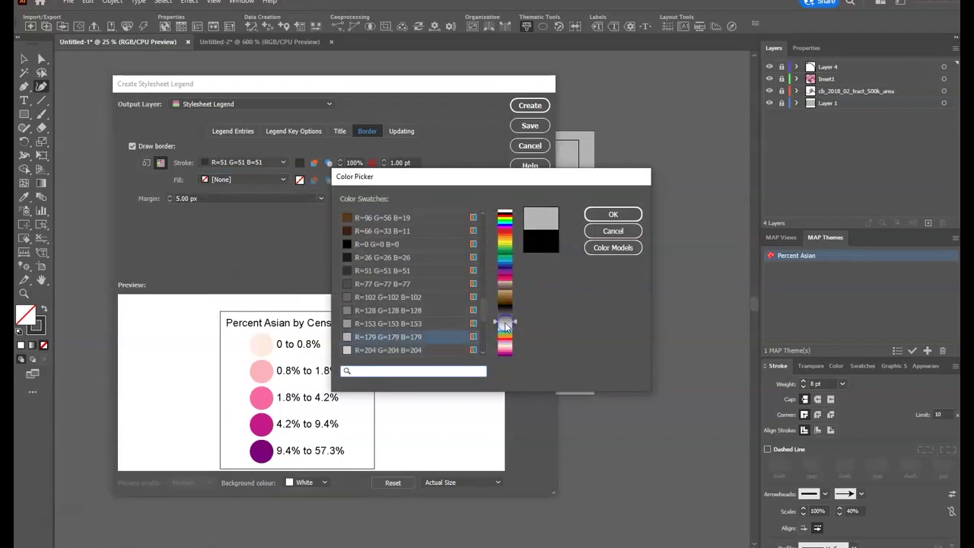
{"action": "left_click", "coordinate": [613, 216]}
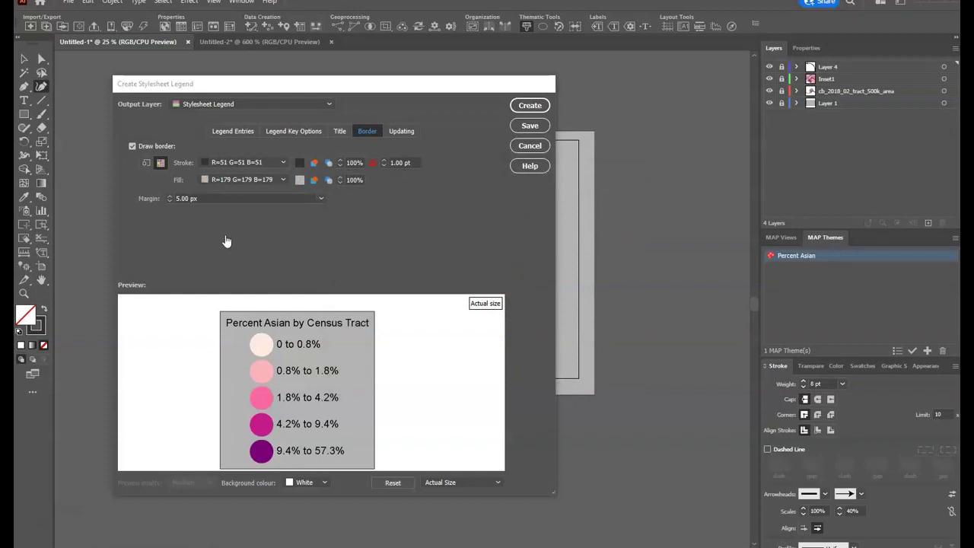
- Set the legend box's fill to the light grey swatch R=230 G=230 B=230
{"action": "left_click", "coordinate": [299, 180]}
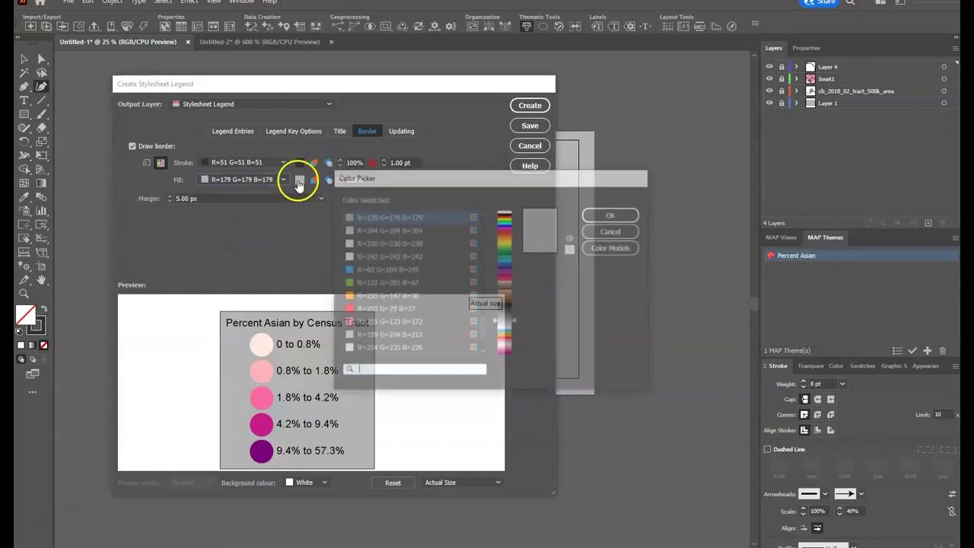
{"action": "left_click", "coordinate": [502, 325]}
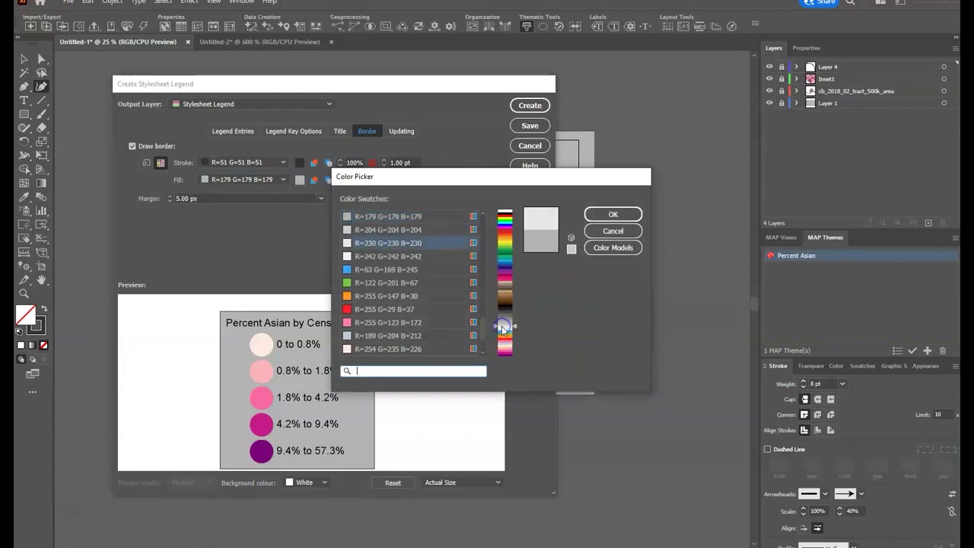
{"action": "left_click", "coordinate": [612, 215]}
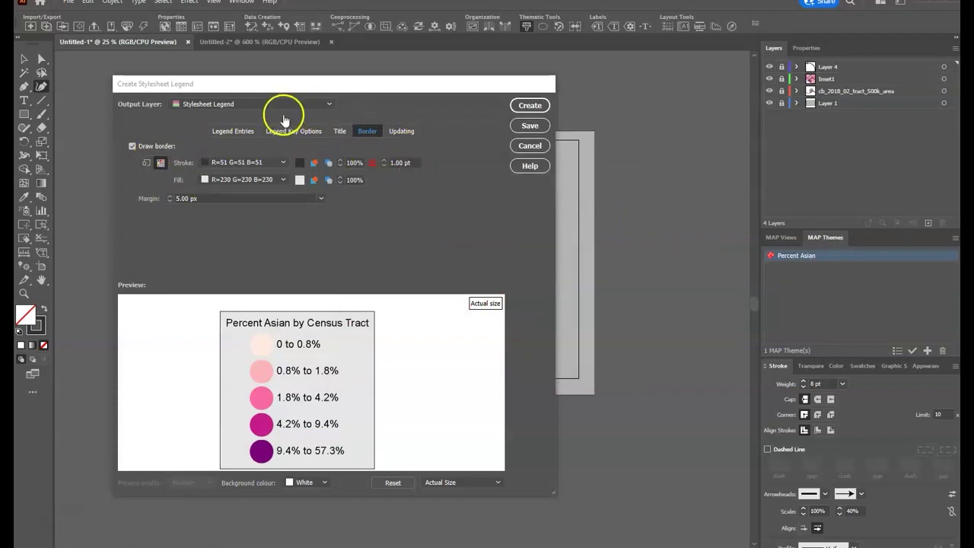
- Create the legend from the current settings on the Stylesheet Legend output layer
{"action": "left_click", "coordinate": [530, 107]}
{"action": "left_click", "coordinate": [461, 359]}
{"action": "left_click", "coordinate": [413, 279]}
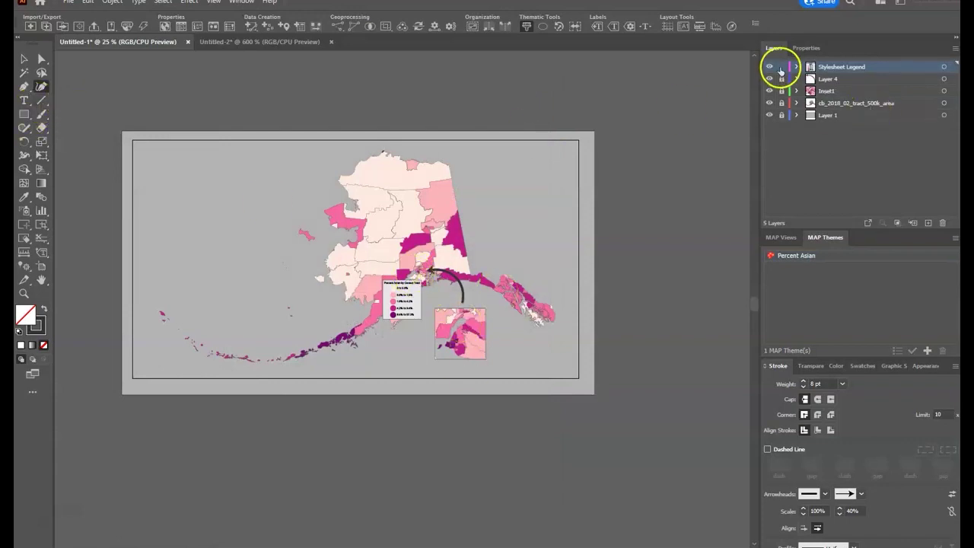
- Select the whole legend and move it into the empty area west of mainland Alaska, above the Aleutian chain
{"action": "left_click", "coordinate": [943, 67]}
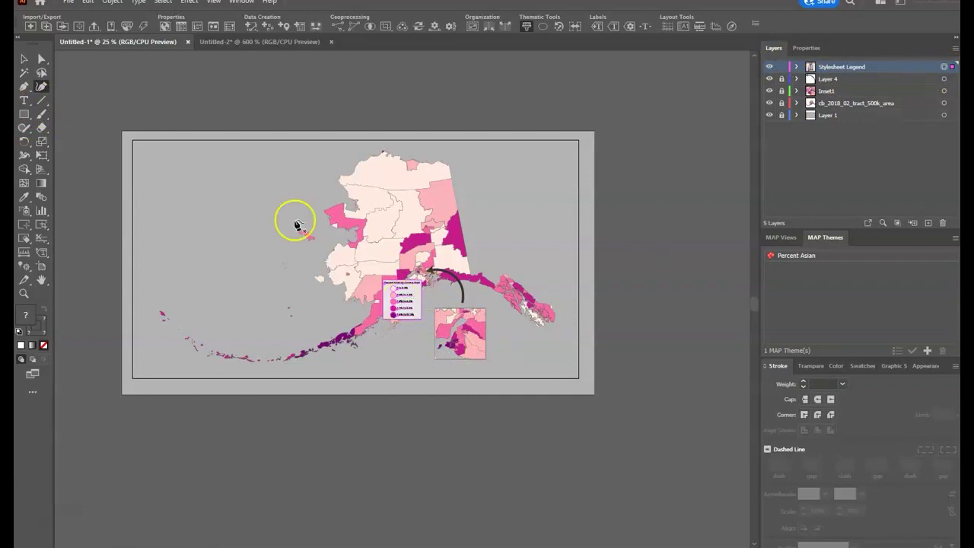
{"action": "left_click", "coordinate": [23, 59]}
{"action": "left_click_drag", "start_coordinate": [373, 312], "coordinate": [197, 261]}
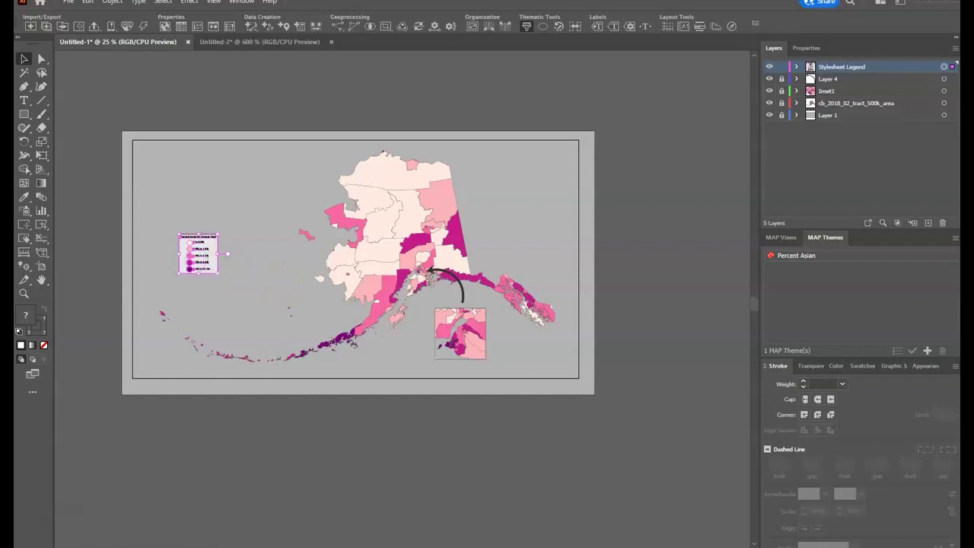
- Scale the legend uniformly to about 150% and lock the Stylesheet Legend layer
{"action": "left_click", "coordinate": [112, 3]}
{"action": "mouse_move", "coordinate": [129, 14]}
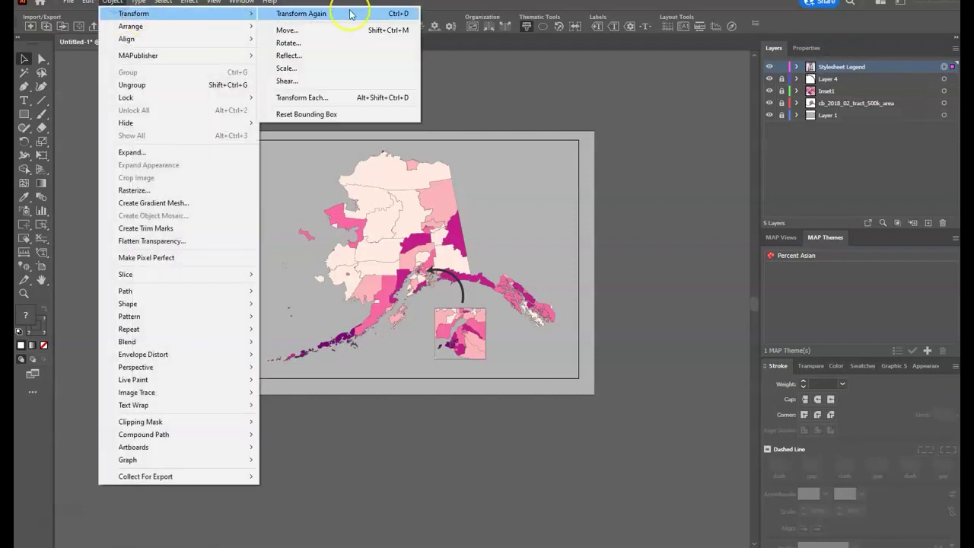
{"action": "left_click", "coordinate": [286, 68]}
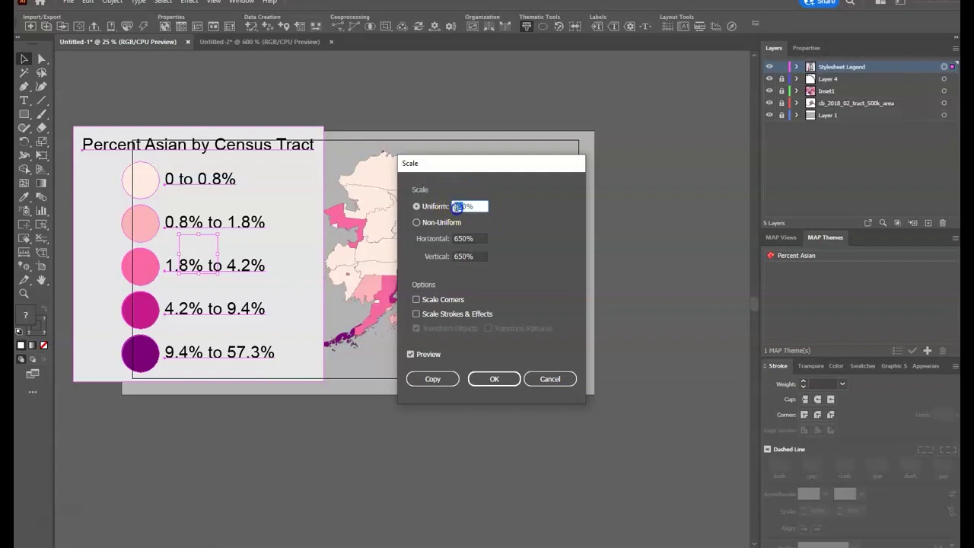
{"action": "type", "text": "15"}
{"action": "left_click", "coordinate": [495, 379]}
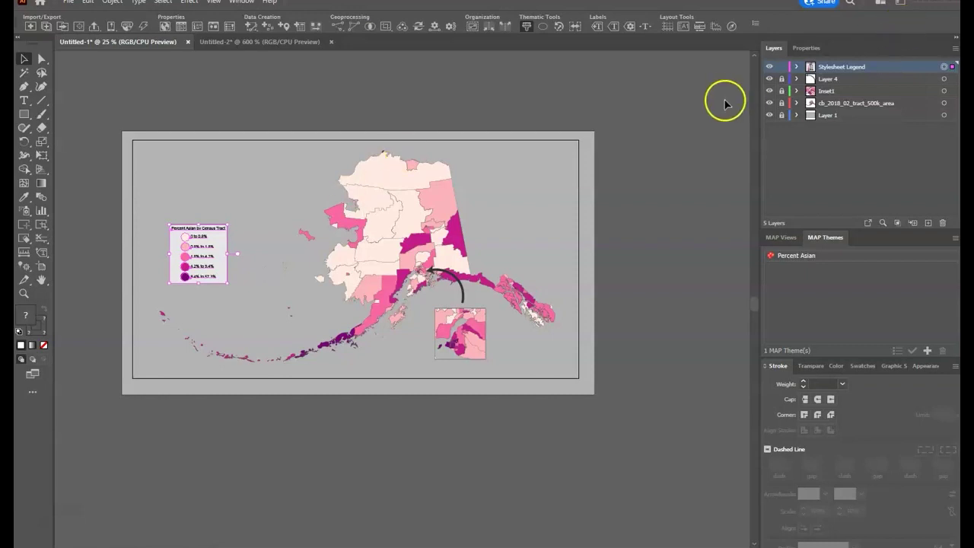
{"action": "left_click", "coordinate": [781, 67]}
{"action": "left_click", "coordinate": [141, 314]}
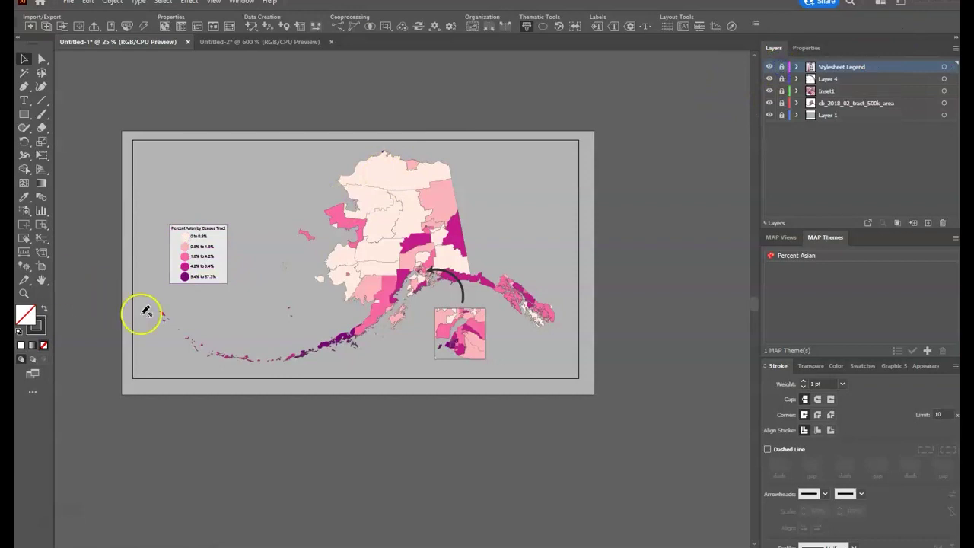